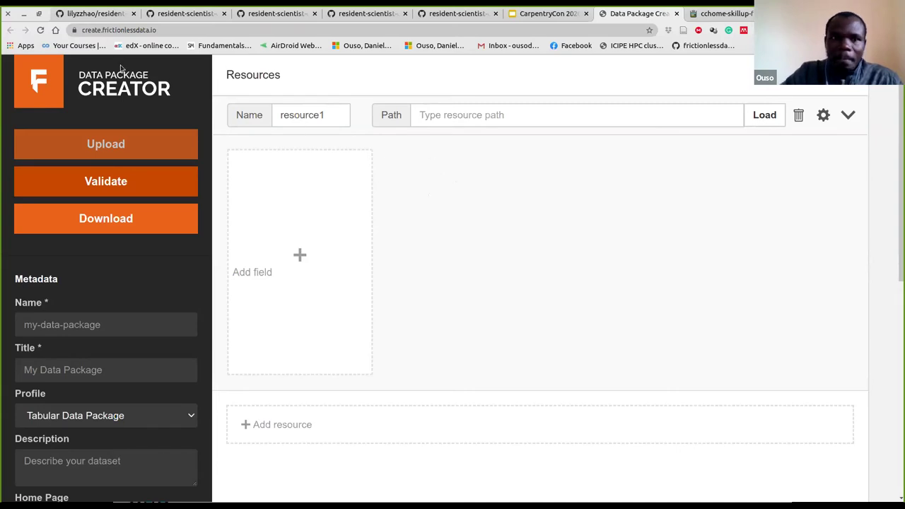
Review resident-researcher-datapackage.json, schema_invalid.json and schema_only.json in the resident-scientist-data repository
click(96, 14)
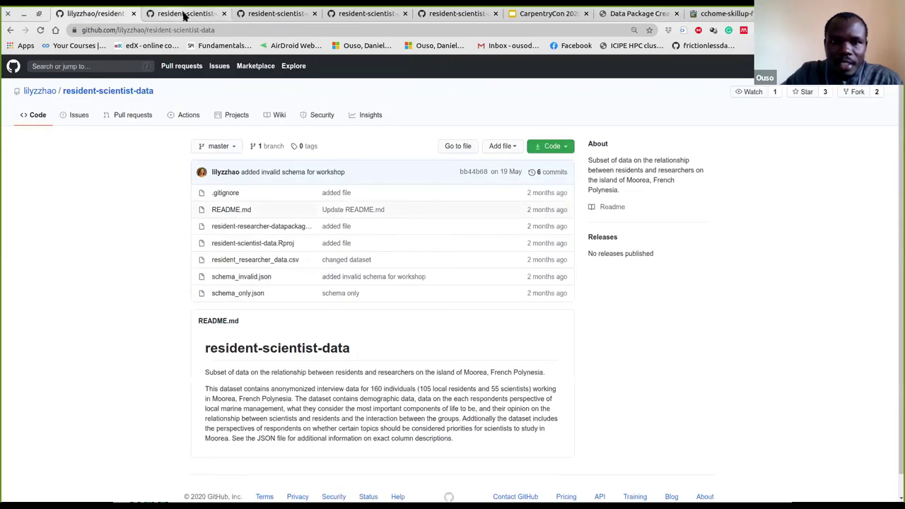
click(184, 14)
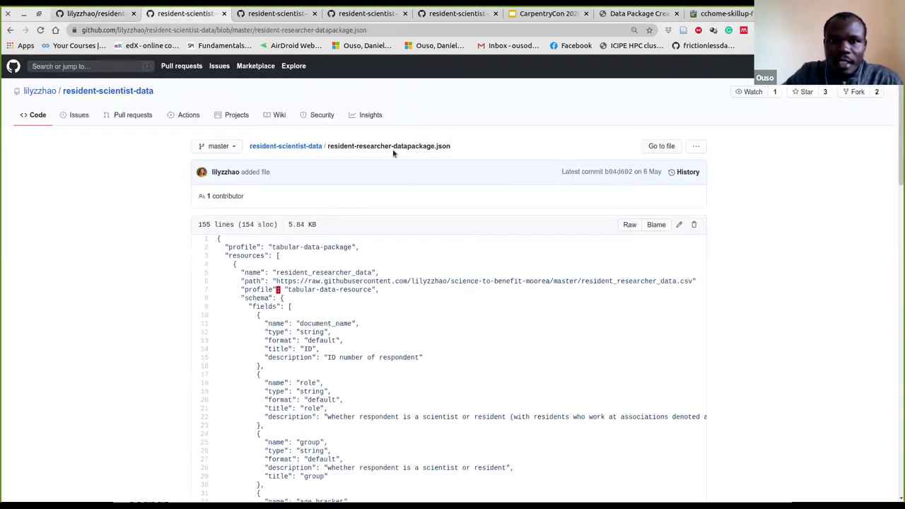
key(ctrl+Tab)
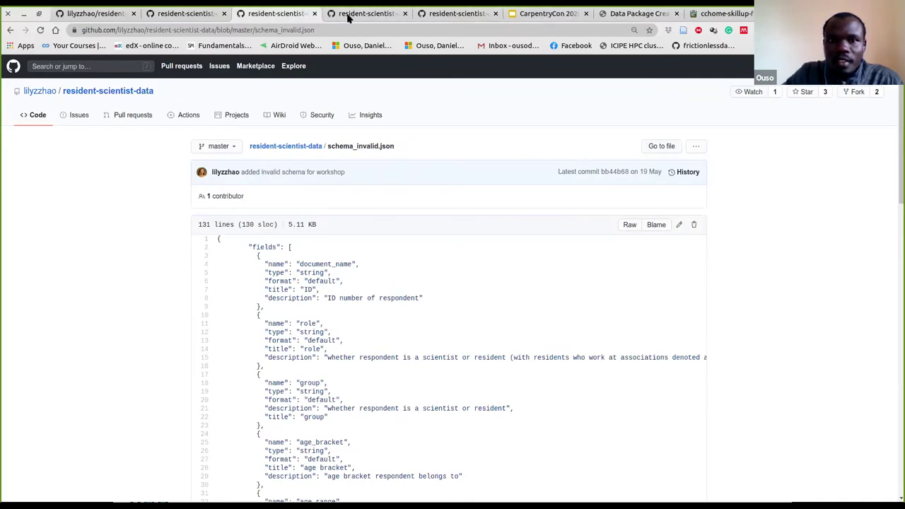
click(349, 15)
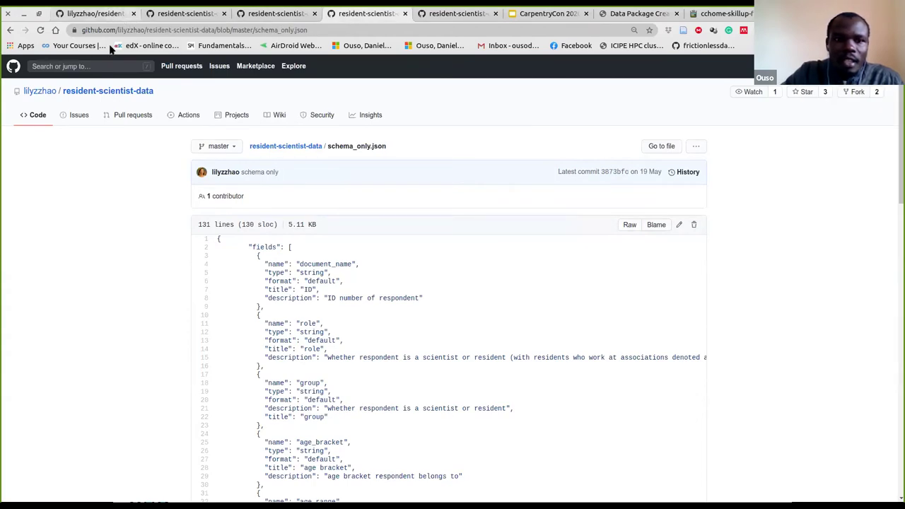
key(ctrl+1)
Open resident_researcher_data.csv in its raw view and select the raw web address
click(269, 262)
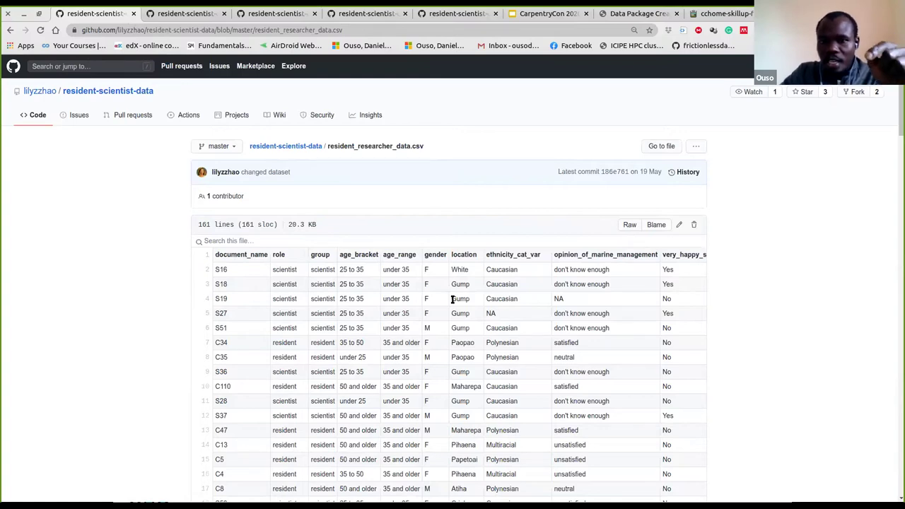
click(629, 225)
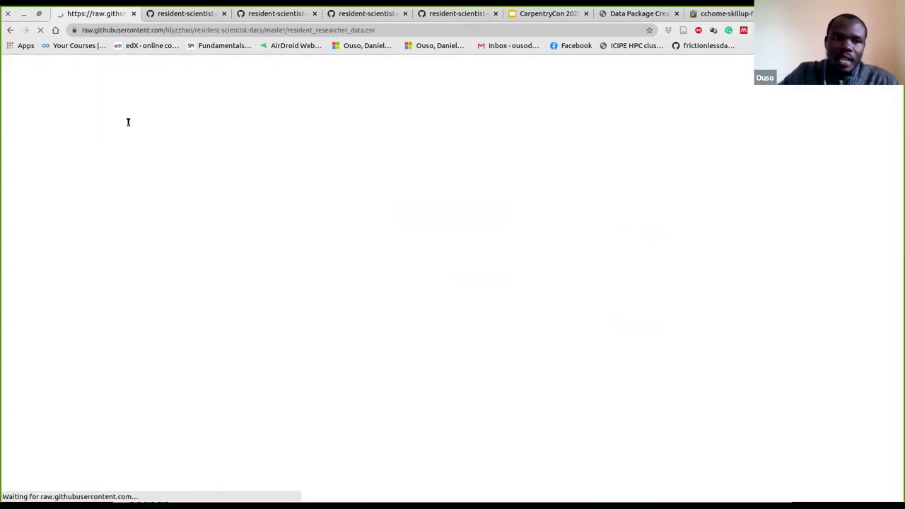
click(112, 28)
key(ctrl+c)
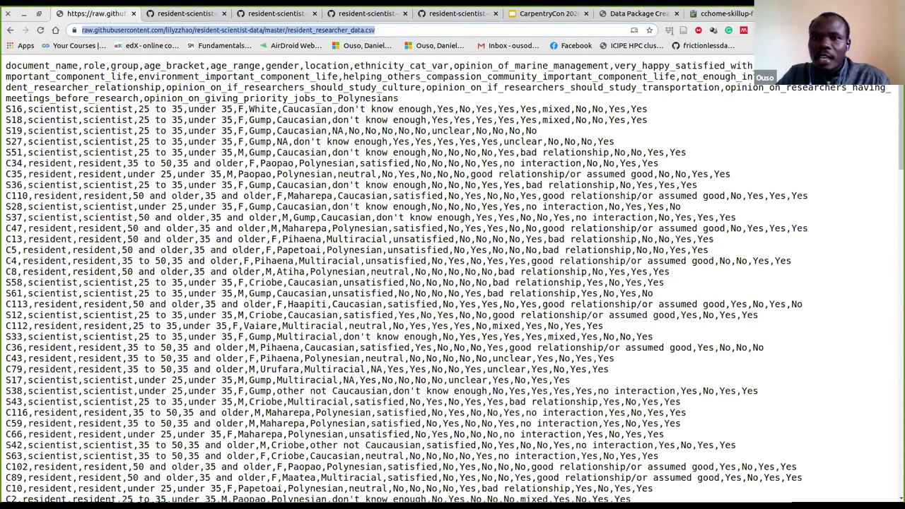
Load the raw CSV address into resource1's Path, then delete resource1 entirely
click(622, 19)
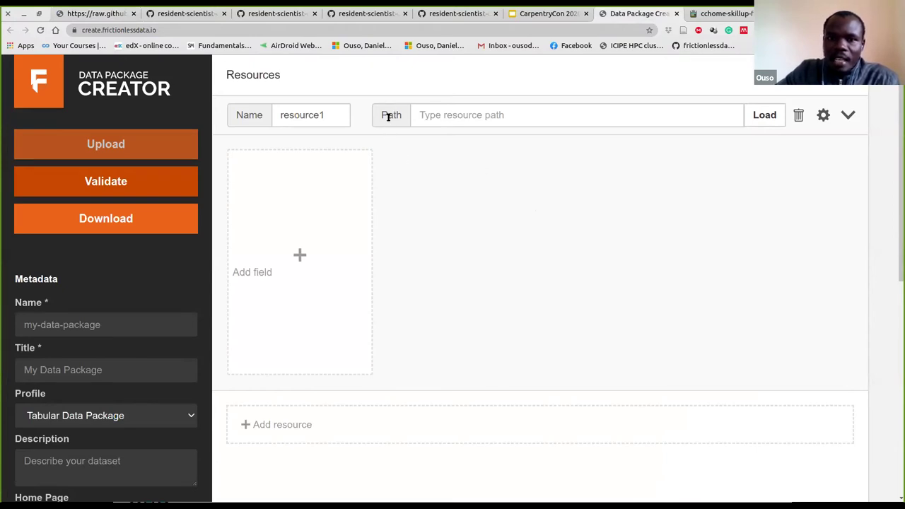
click(427, 119)
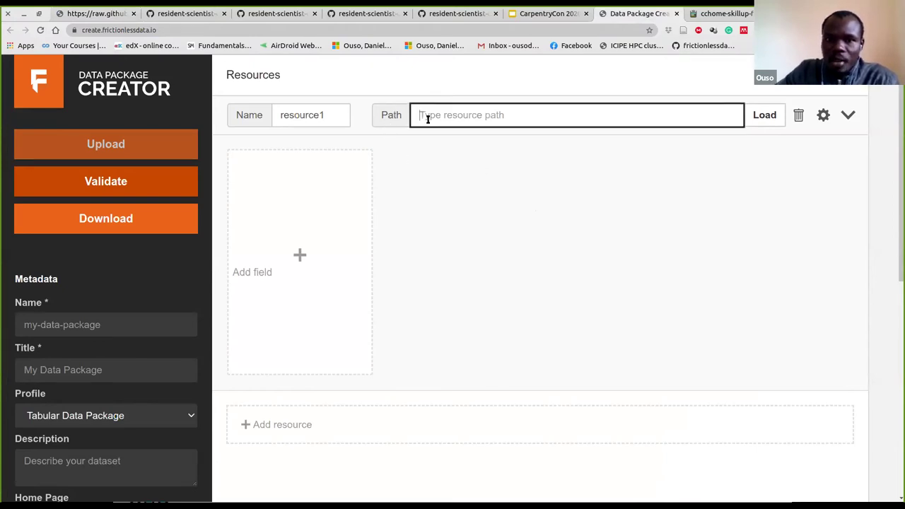
key(ctrl+v)
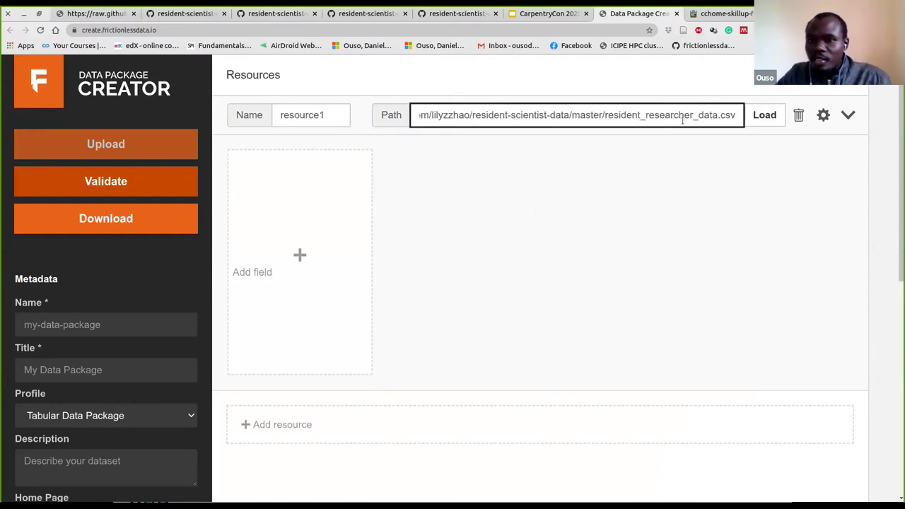
click(757, 116)
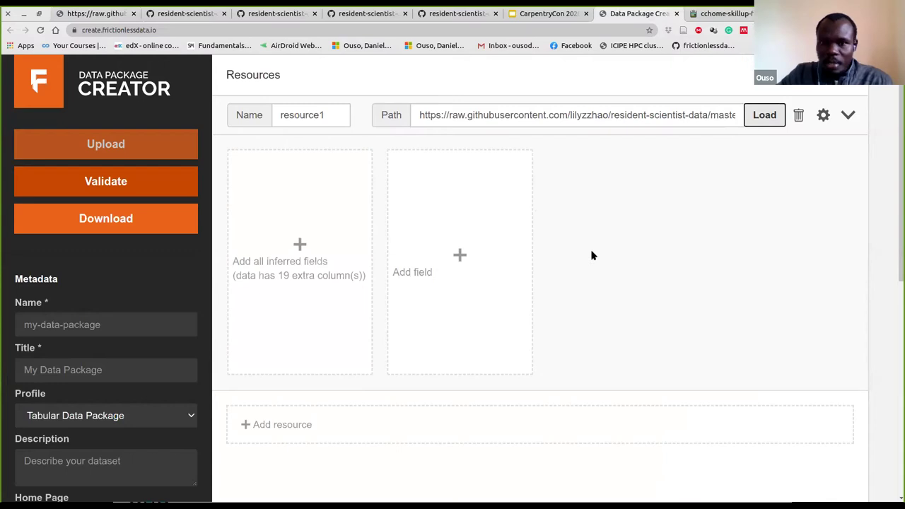
double_click(487, 115)
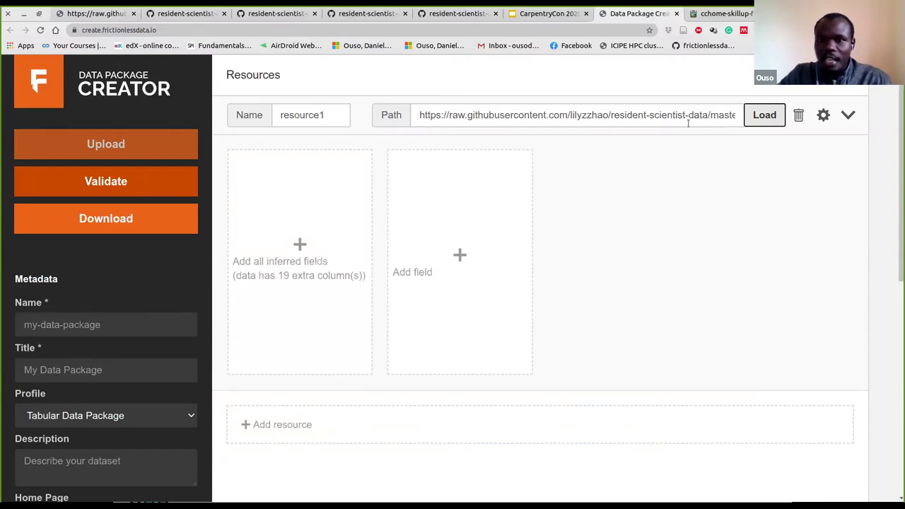
click(797, 115)
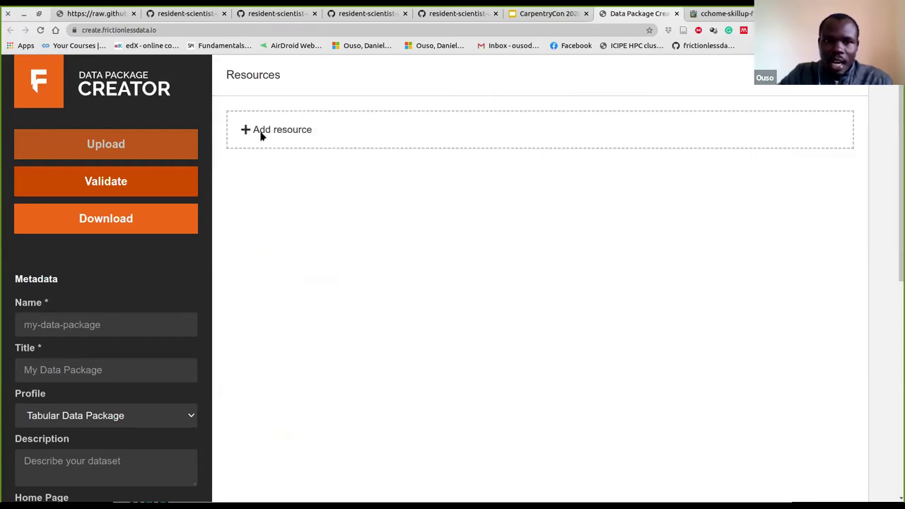
Add a new resource1 and load the raw resident_researcher_data.csv address as its path
click(261, 133)
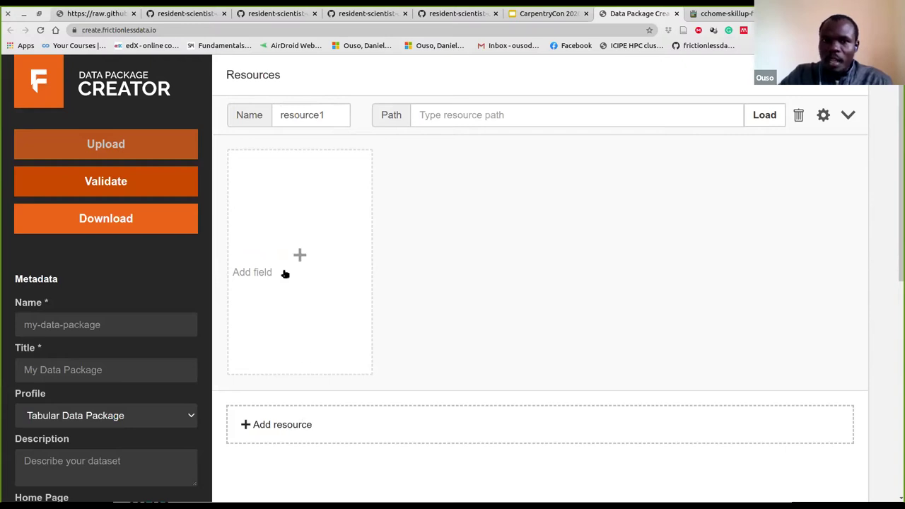
click(422, 118)
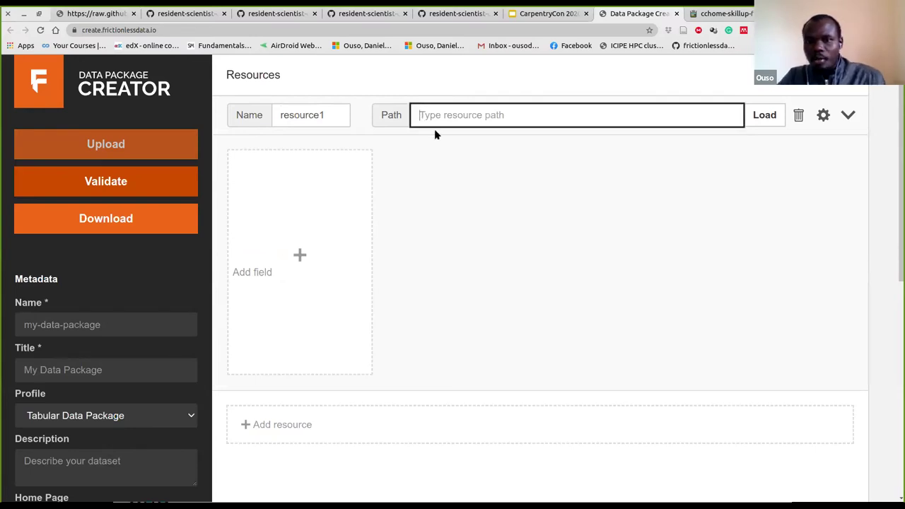
key(ctrl+v)
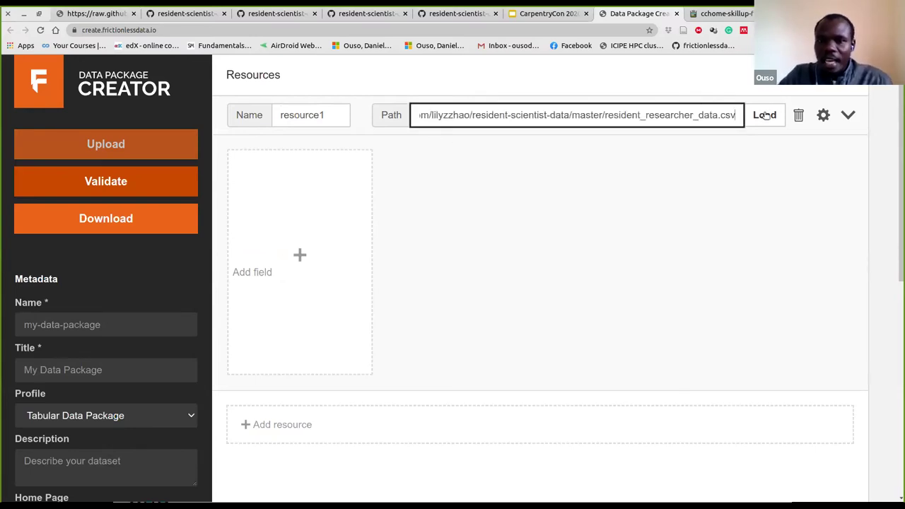
click(764, 116)
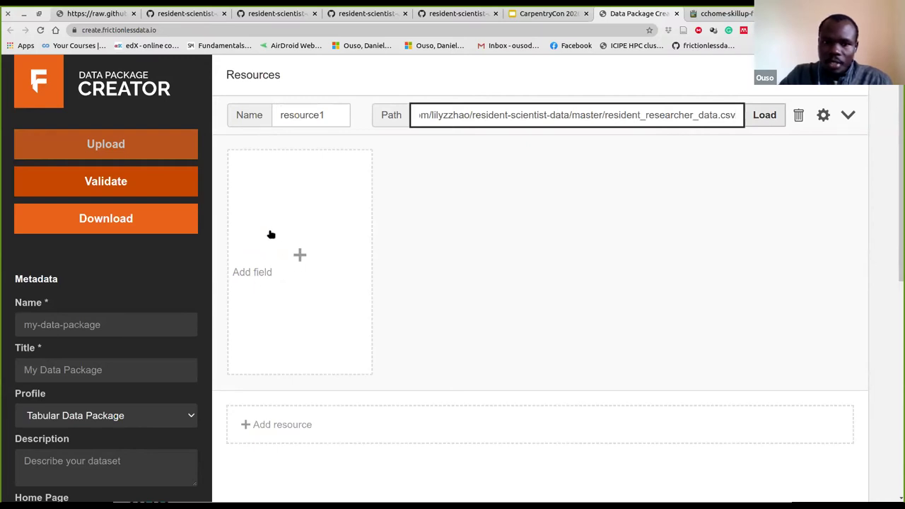
click(764, 115)
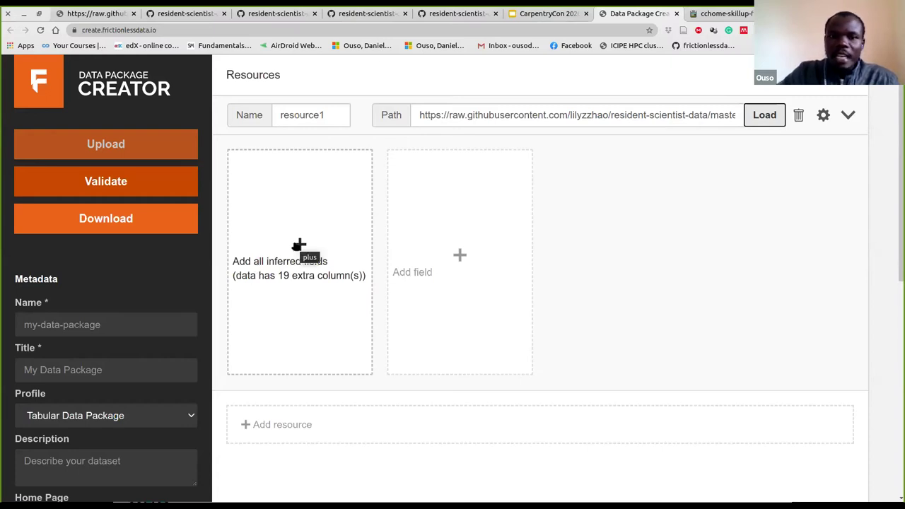
Create field cards for all 19 inferred CSV columns and scroll through them to review their types
click(297, 246)
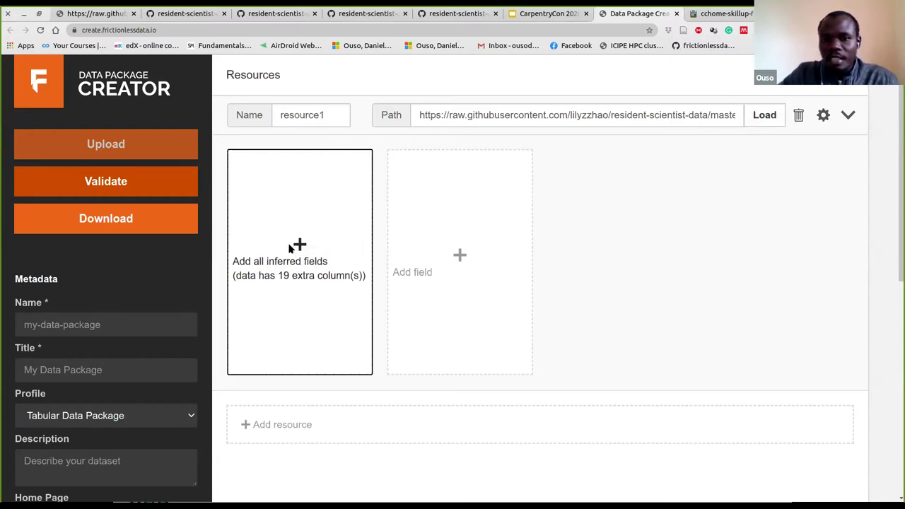
click(289, 246)
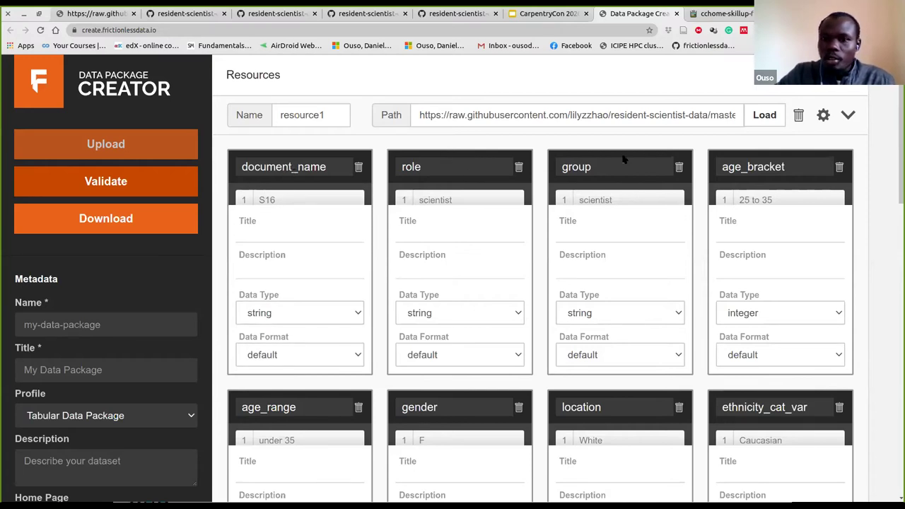
scroll(283, 311, down, 2)
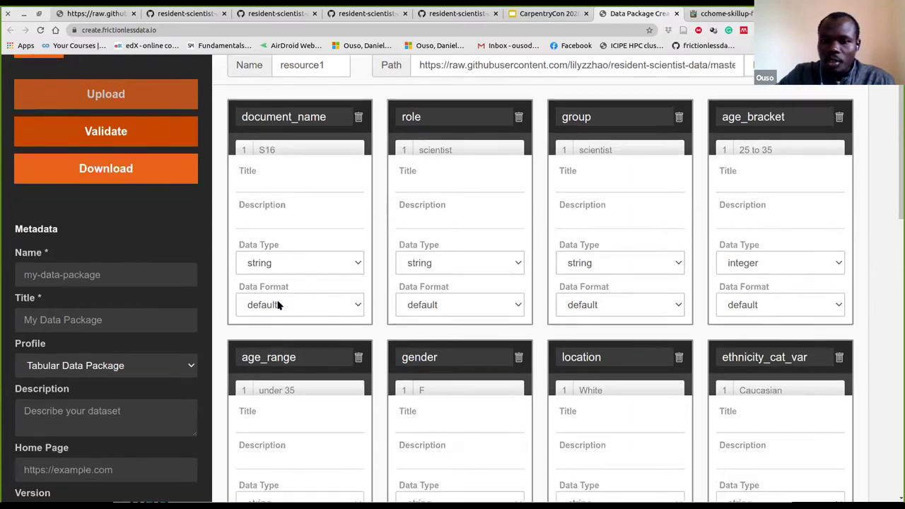
scroll(272, 282, down, 2)
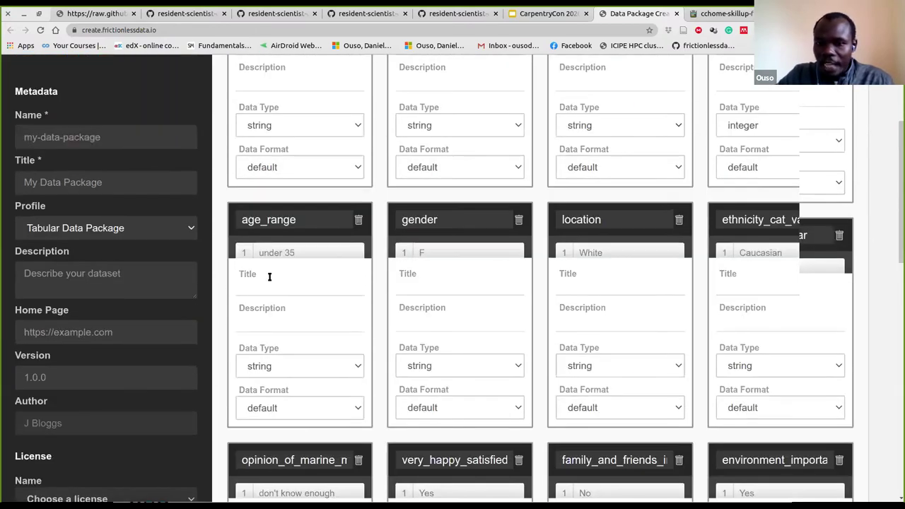
scroll(267, 277, down, 2)
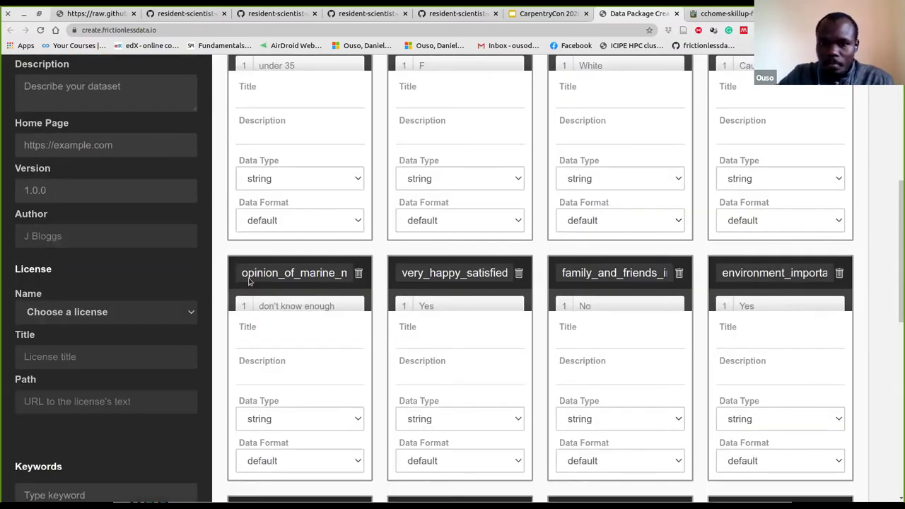
scroll(253, 274, up, 3)
scroll(251, 274, down, 8)
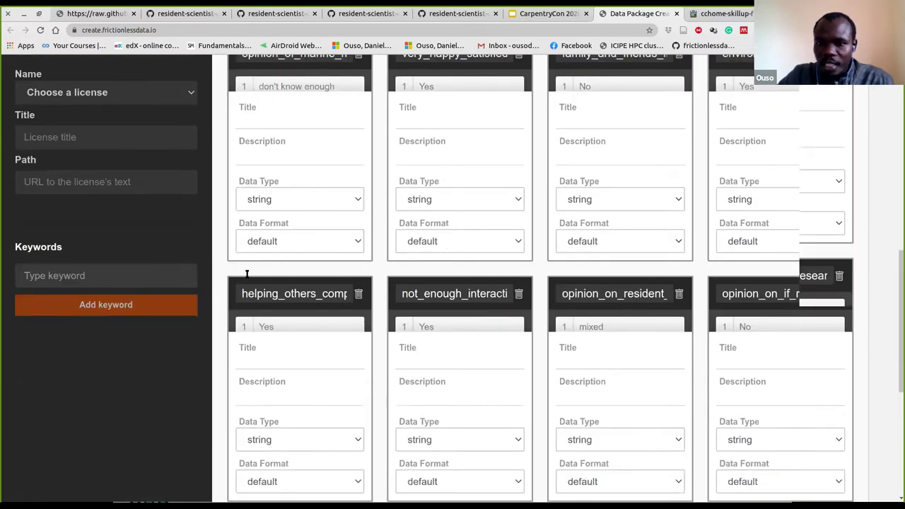
scroll(262, 225, down, 1)
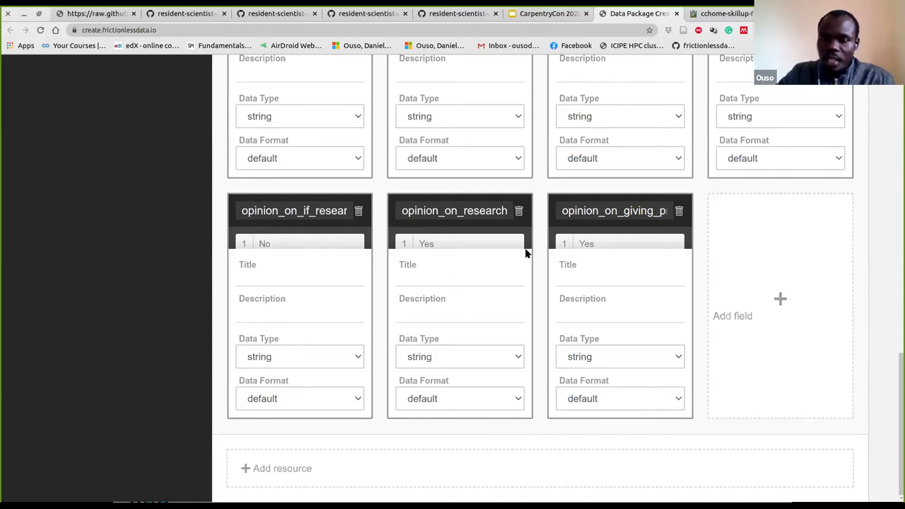
scroll(530, 256, up, 1)
scroll(529, 256, up, 5)
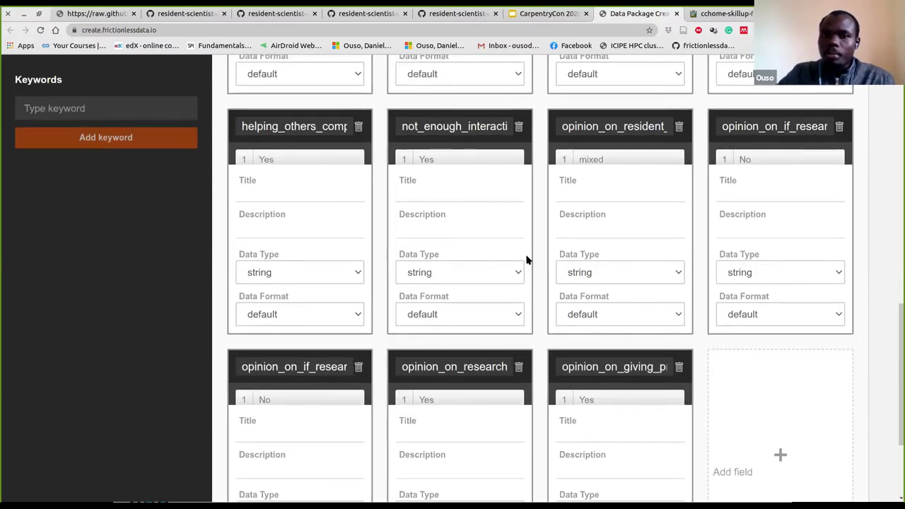
scroll(528, 258, up, 5)
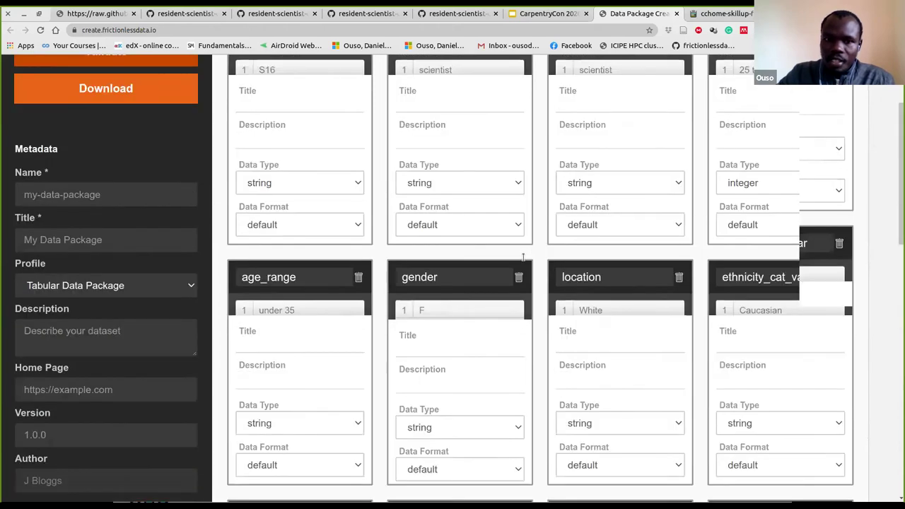
scroll(530, 256, down, 3)
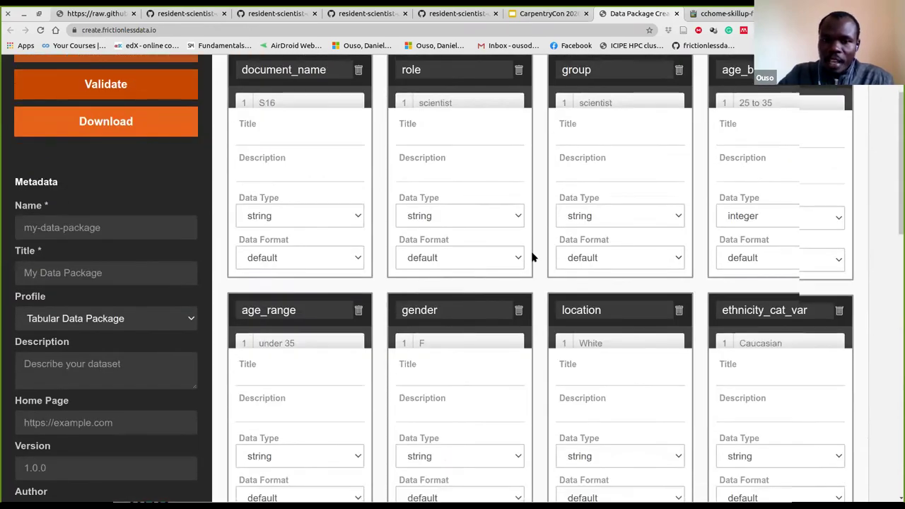
scroll(542, 261, down, 10)
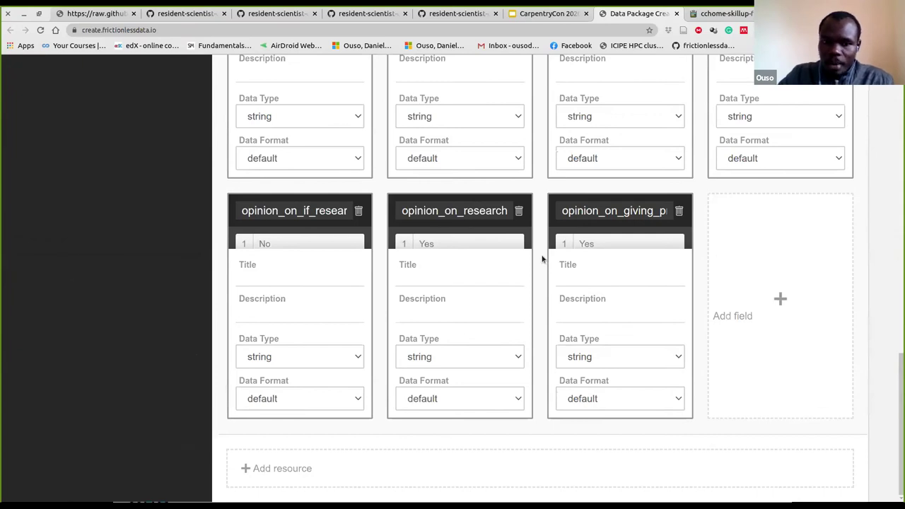
click(280, 469)
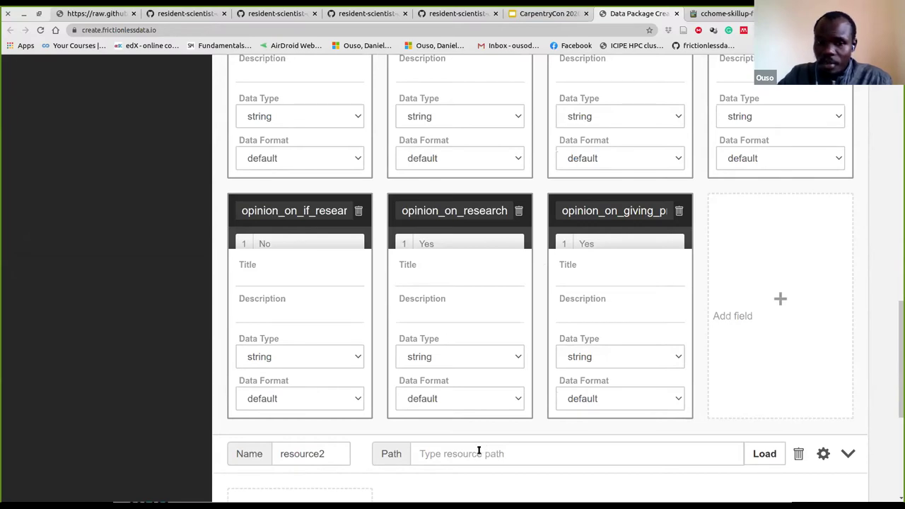
scroll(516, 406, down, 3)
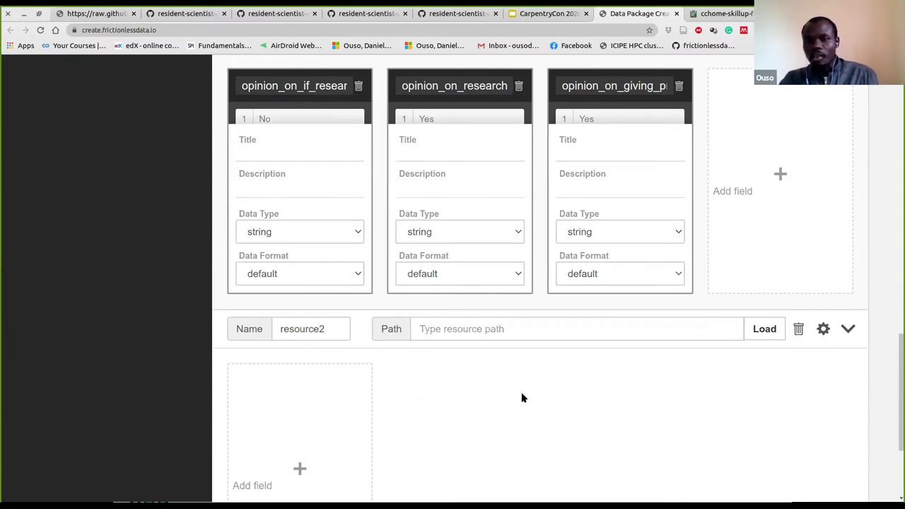
click(771, 335)
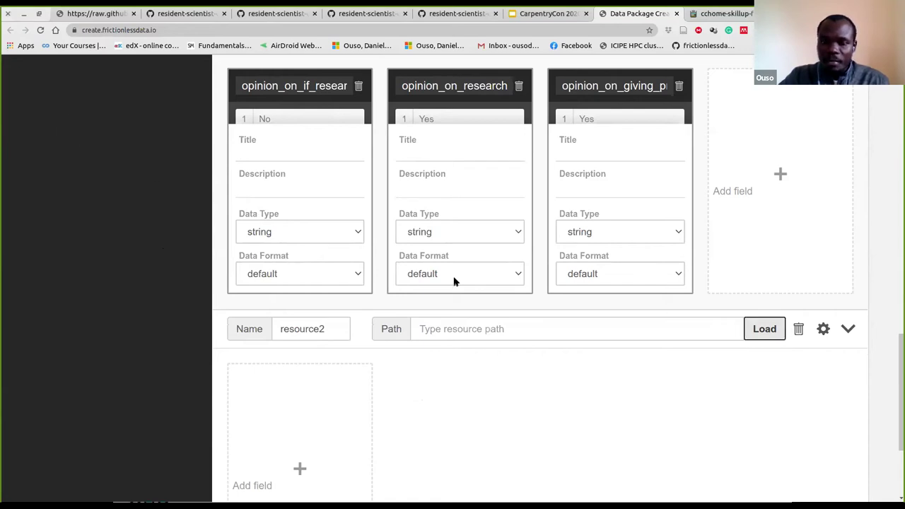
scroll(440, 303, up, 5)
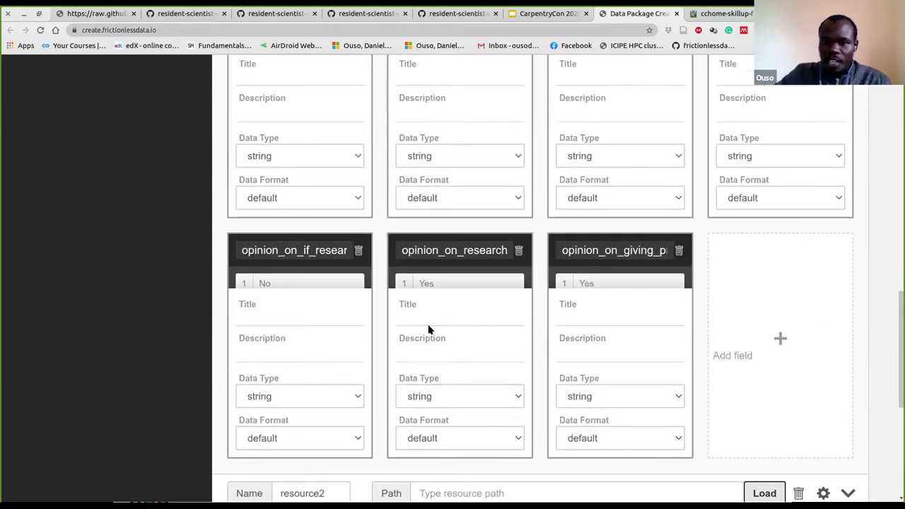
scroll(435, 331, up, 4)
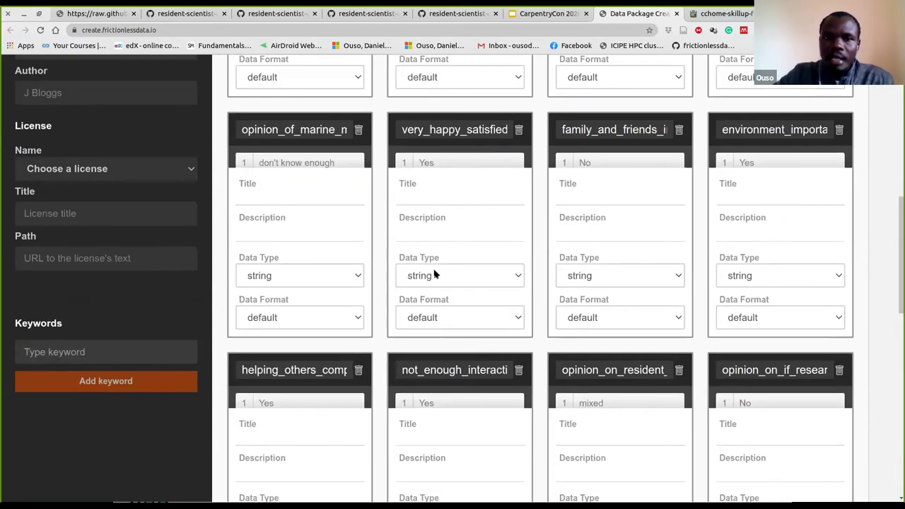
scroll(434, 261, up, 6)
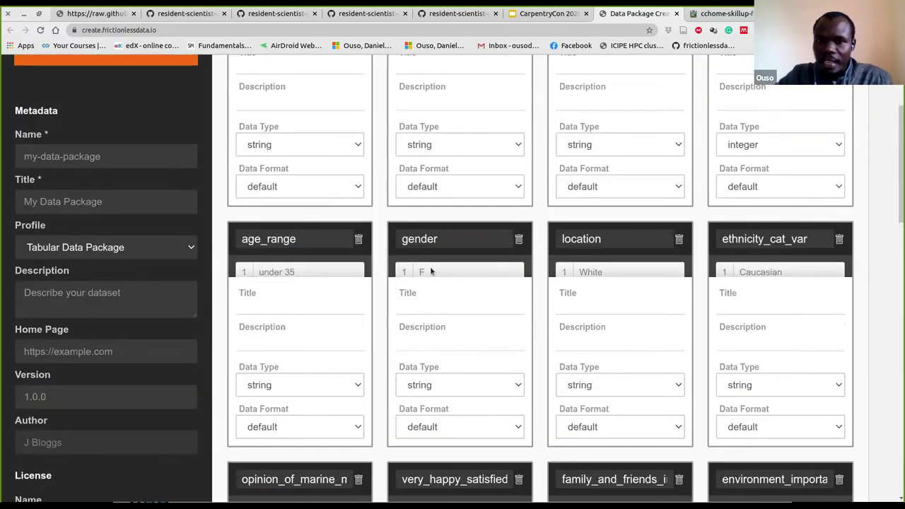
scroll(429, 268, up, 1)
mouse_move(438, 199)
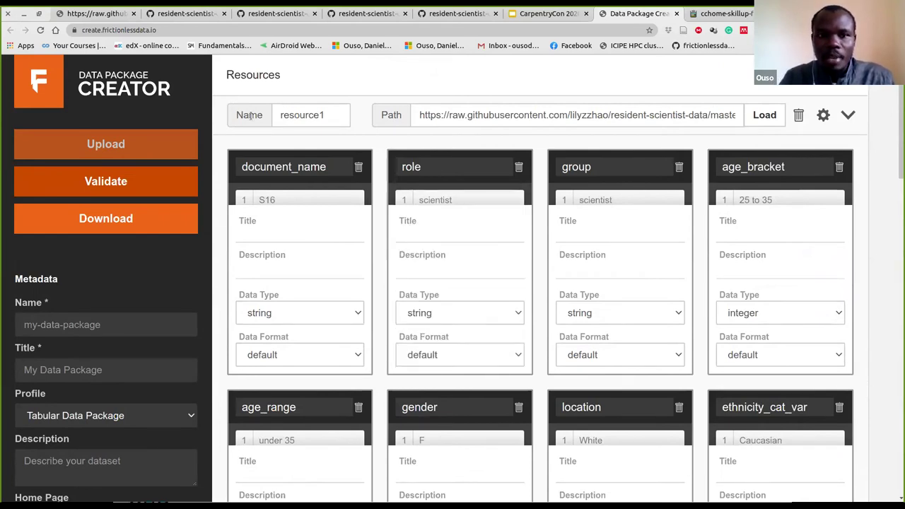
Replace the resource name resource1 with survey_marine_life
click(288, 115)
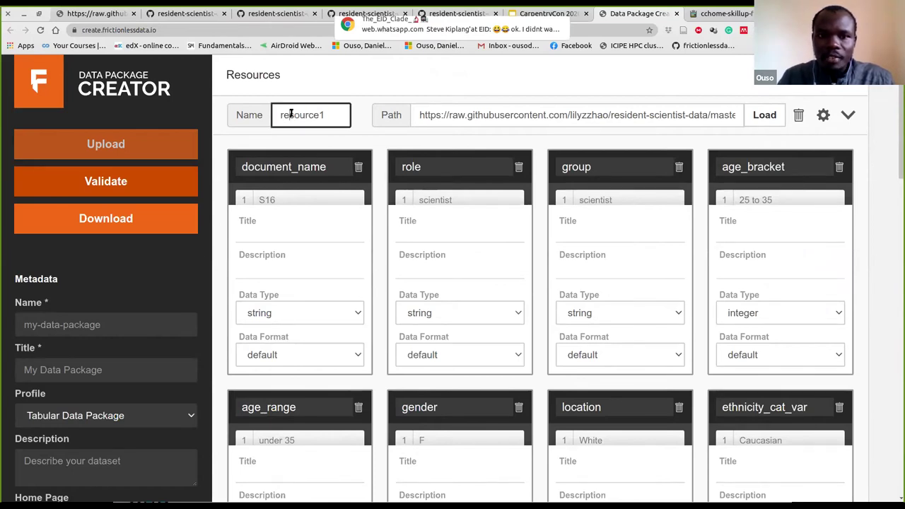
double_click(290, 114)
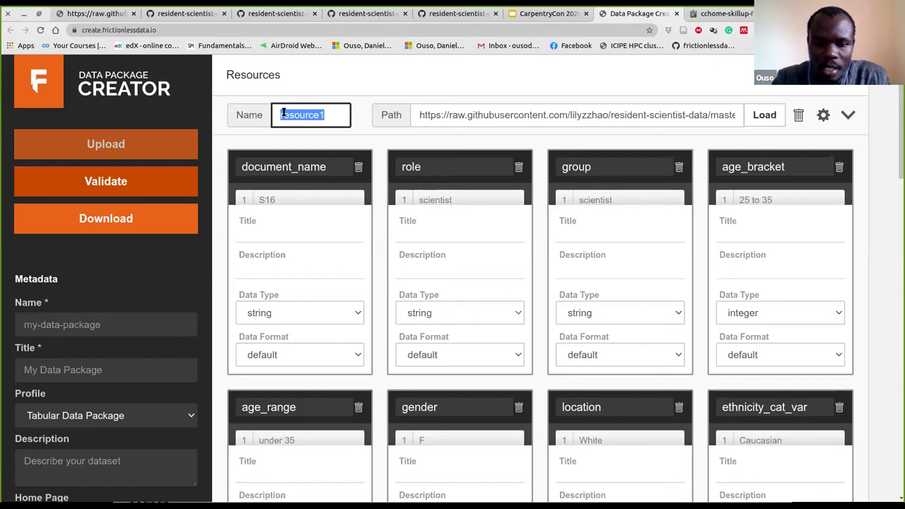
text(su)
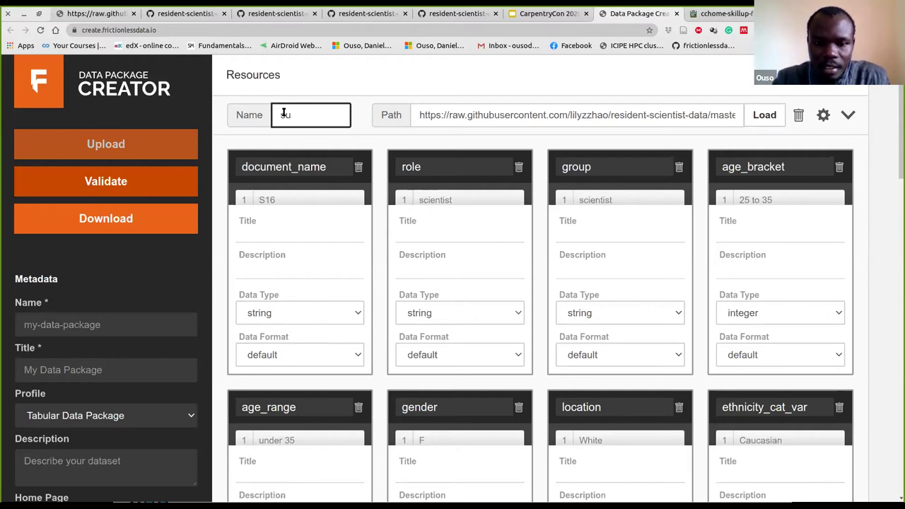
text(rvey)
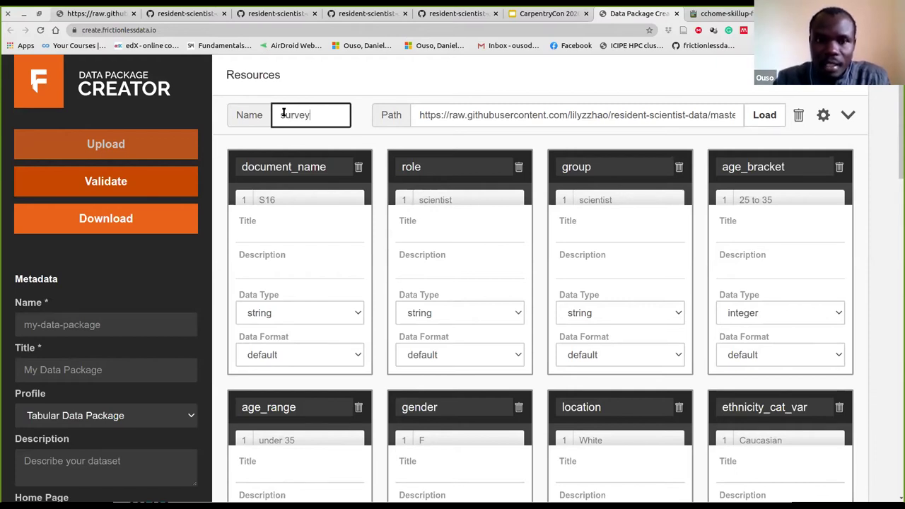
text(_)
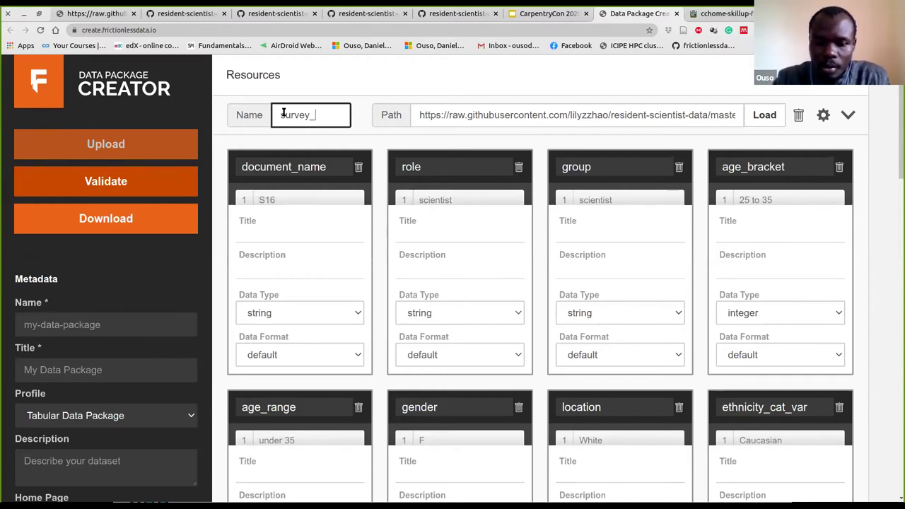
text(marine)
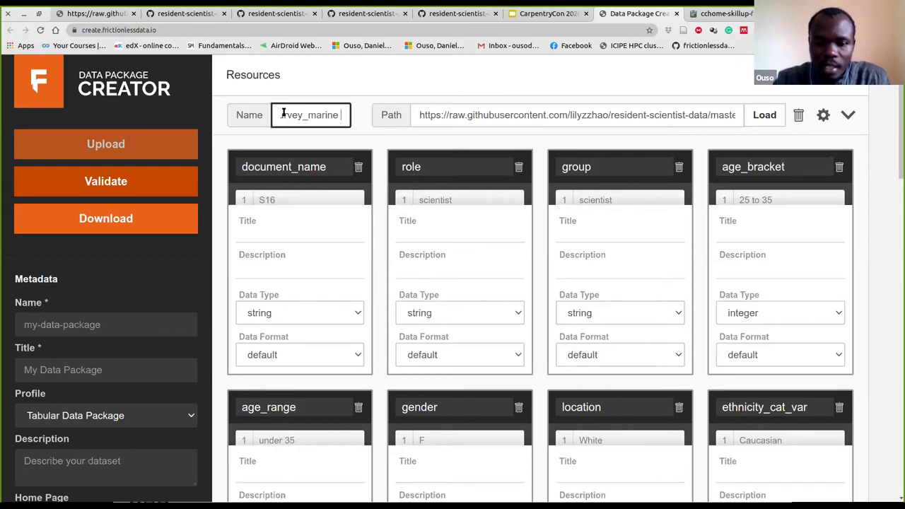
text(_life)
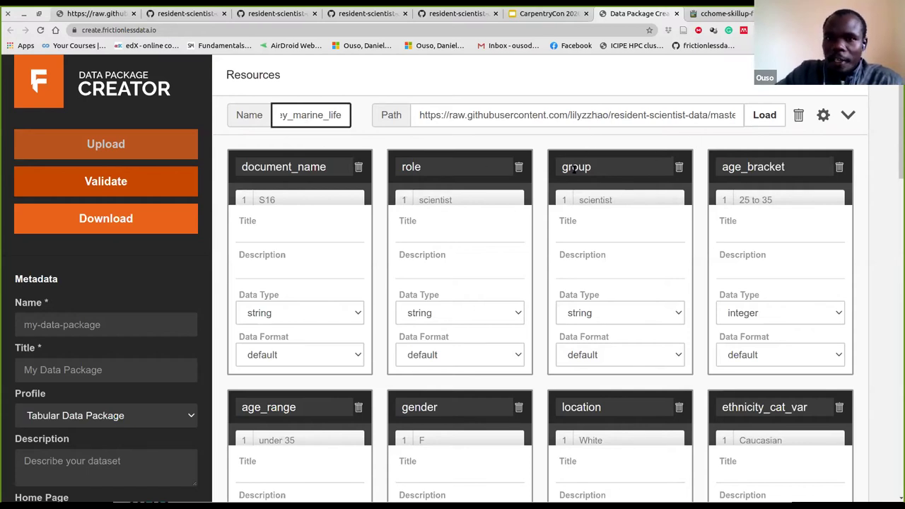
mouse_move(297, 184)
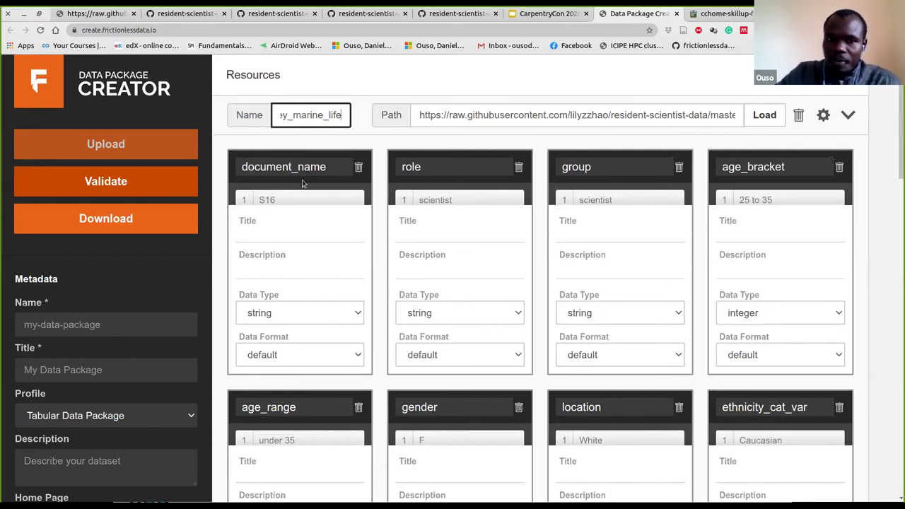
mouse_move(297, 200)
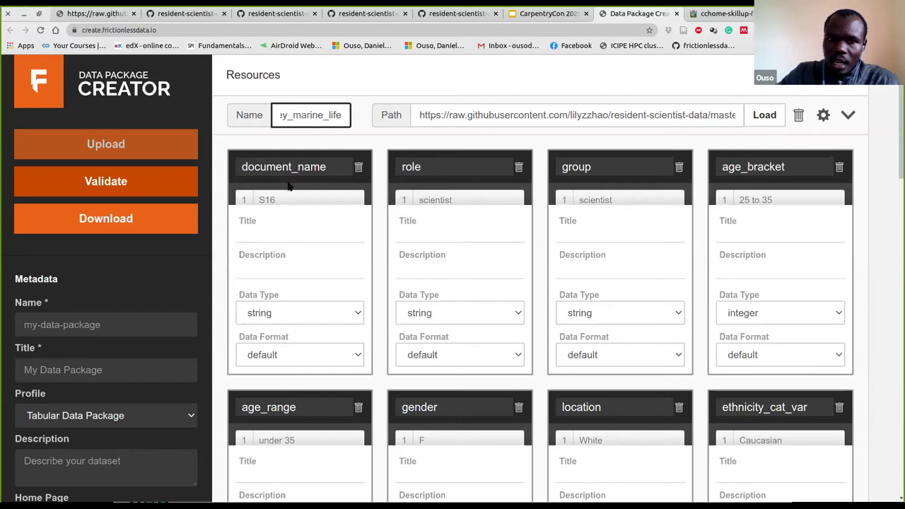
Title the document_name field 'Questionnaire', fix the typo, then check its description and data type options
click(264, 229)
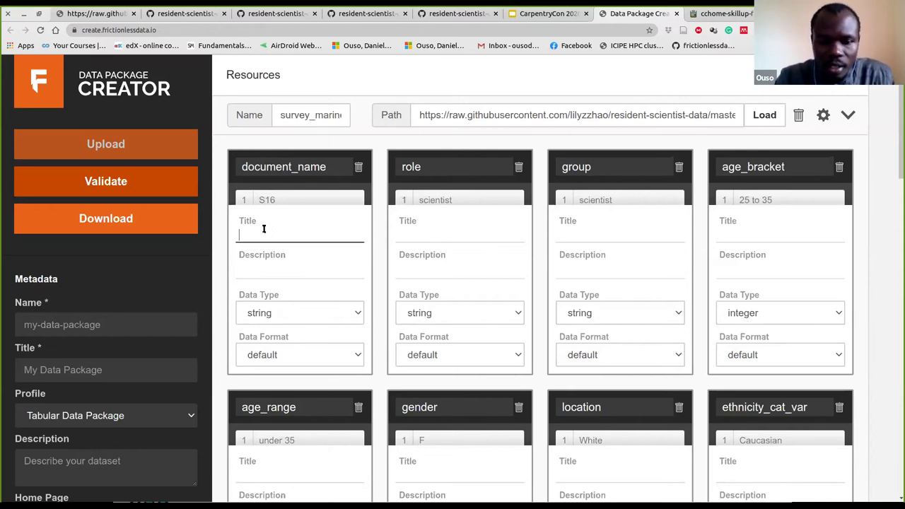
text(Questionnn)
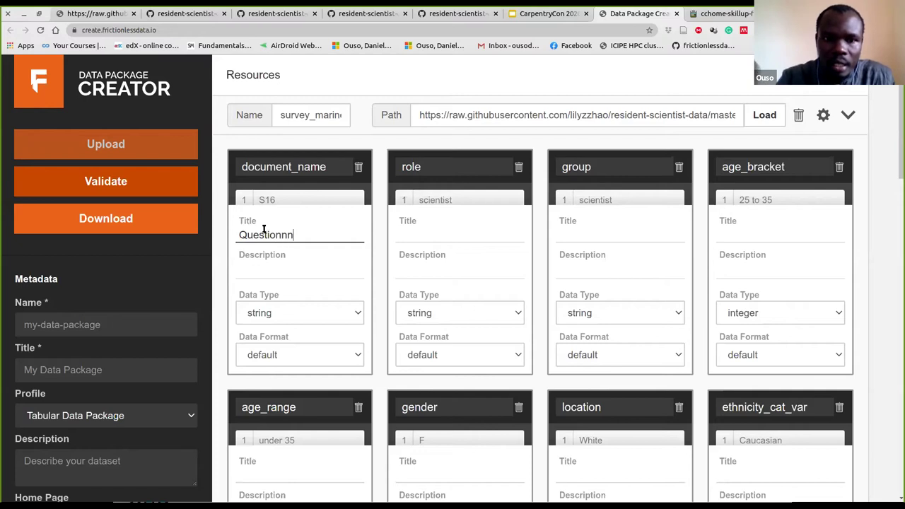
key(BackSpace)
text(aire)
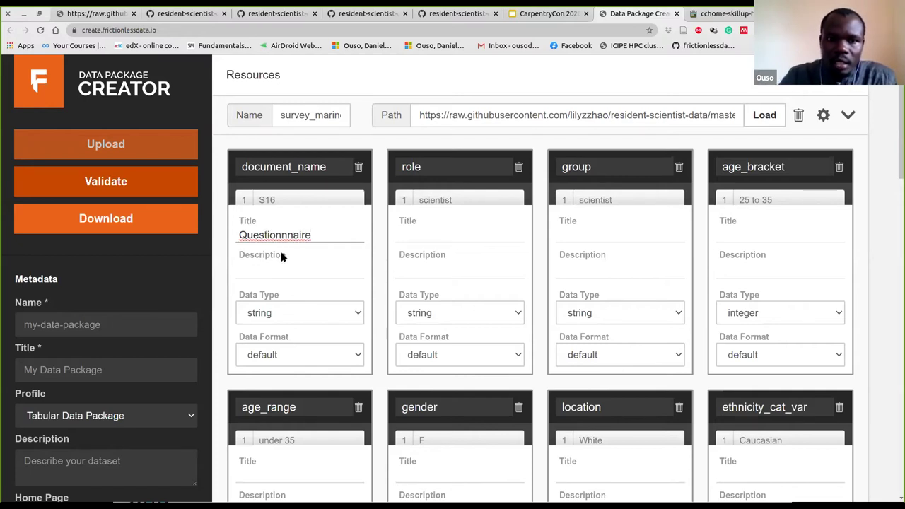
click(291, 235)
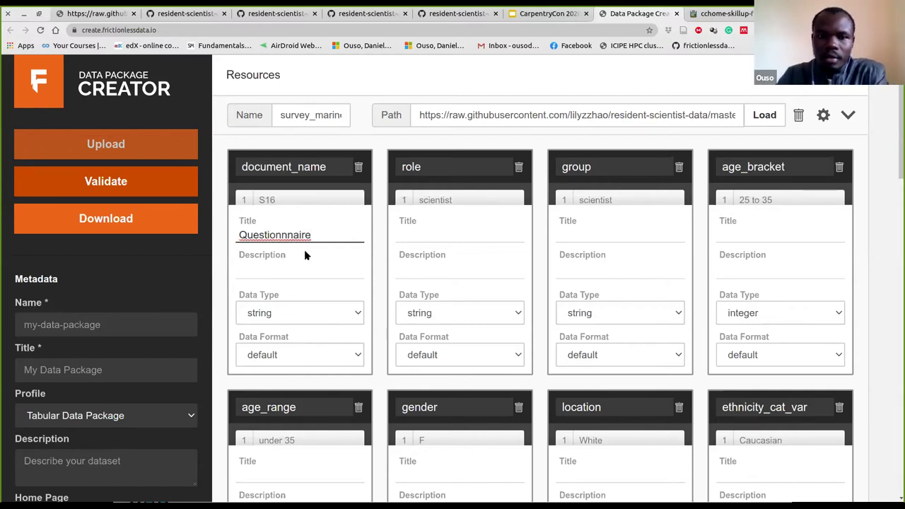
key(BackSpace)
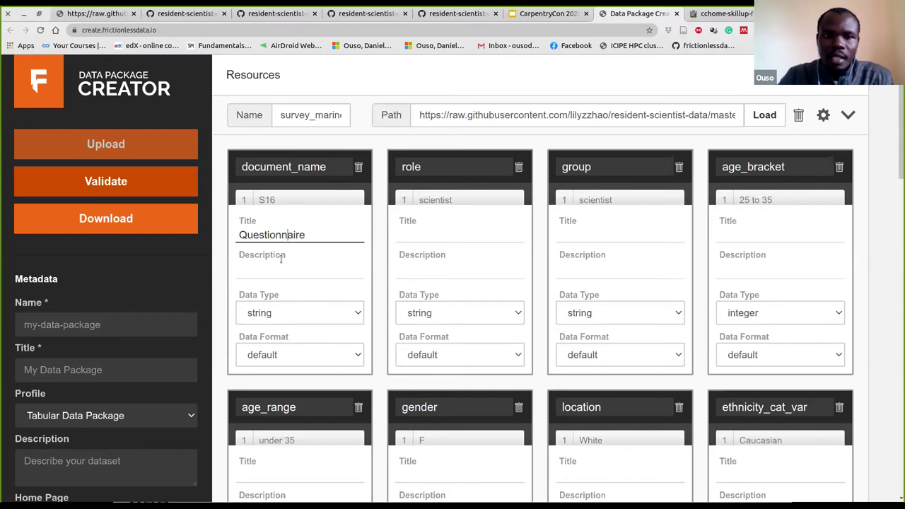
click(276, 259)
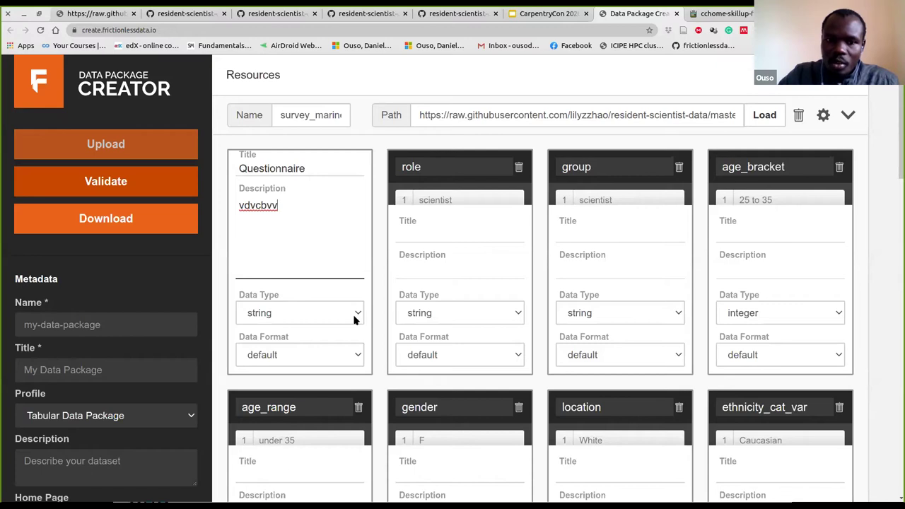
click(354, 316)
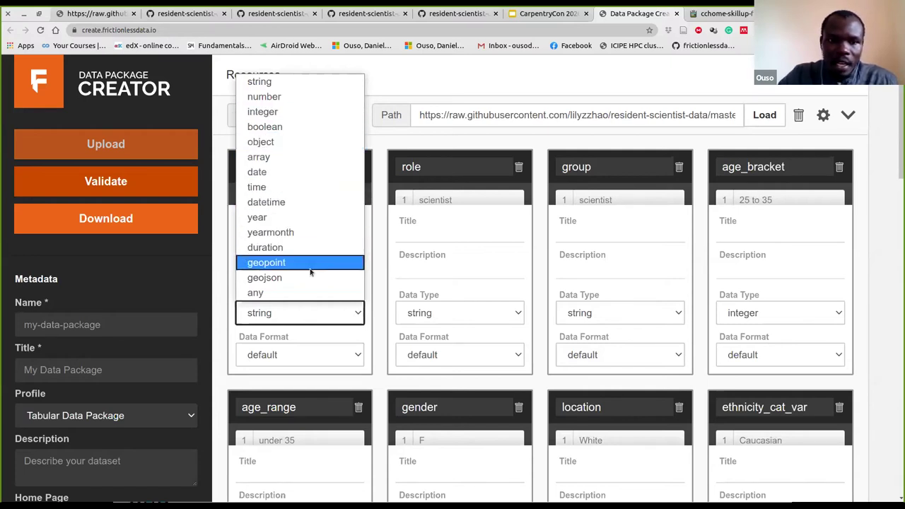
click(355, 313)
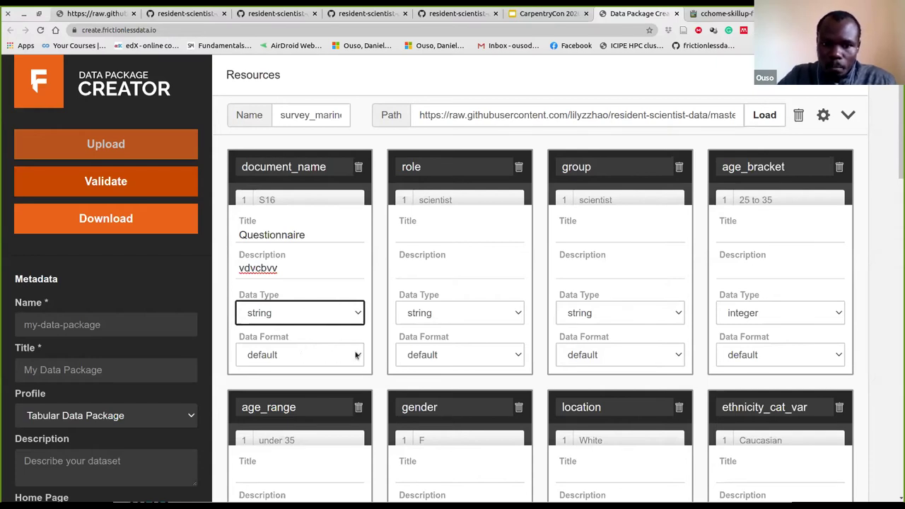
click(357, 355)
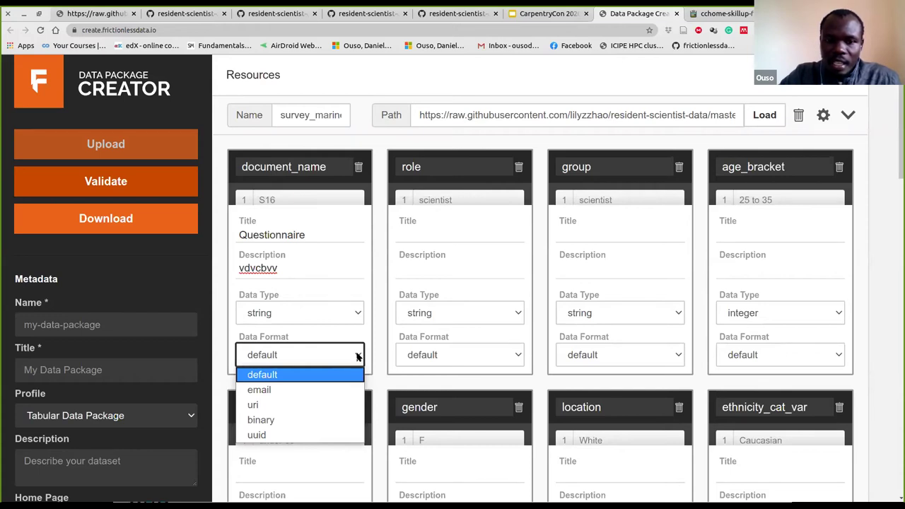
click(357, 356)
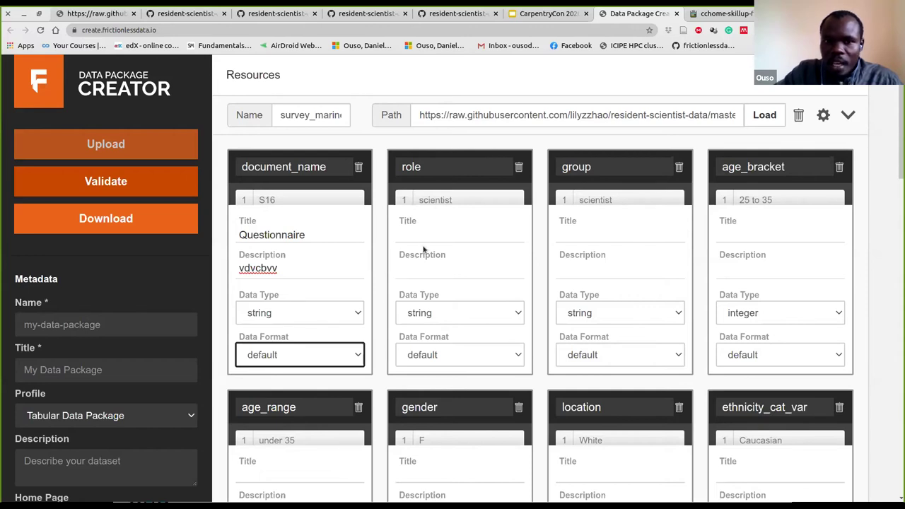
mouse_move(367, 202)
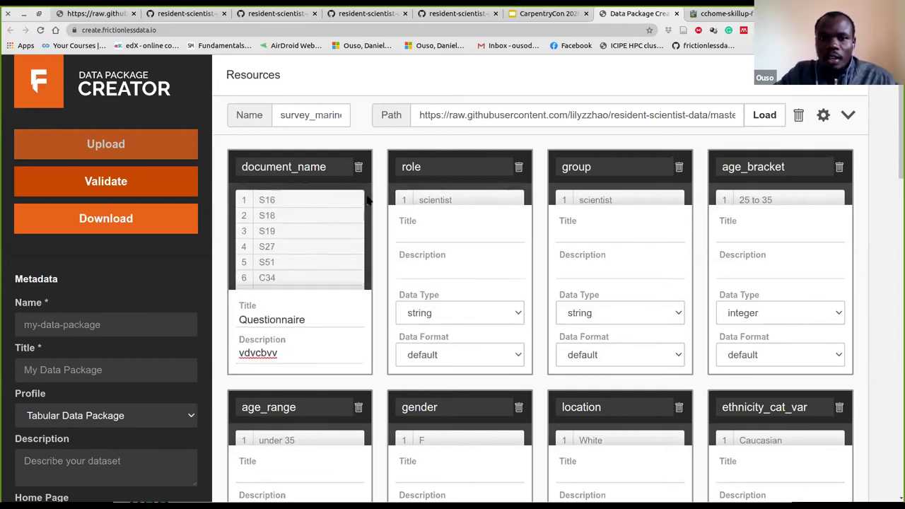
Step through the role field's title and description, then bring up the survey_marine_life resource settings
click(431, 230)
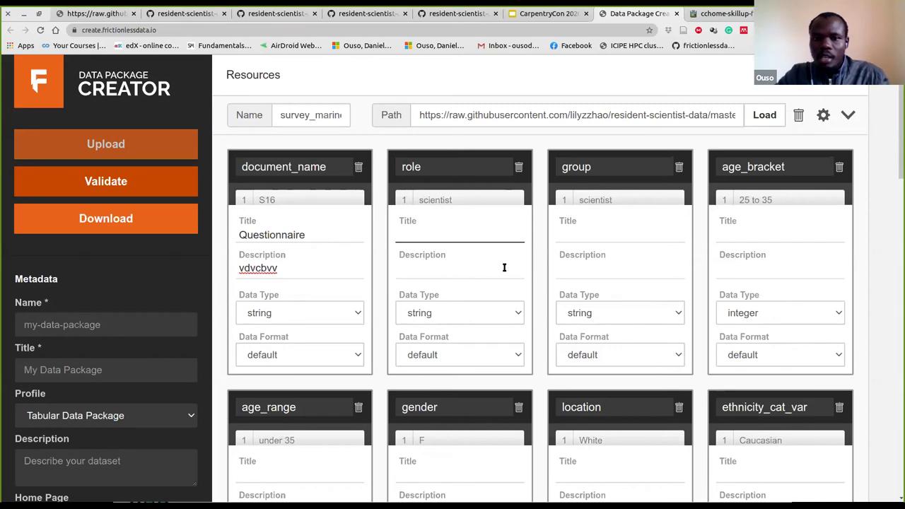
key(Tab)
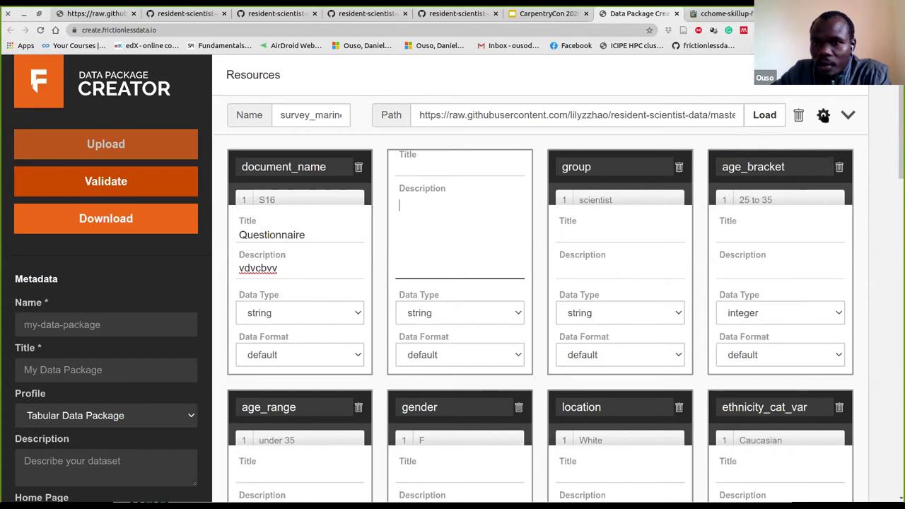
click(823, 116)
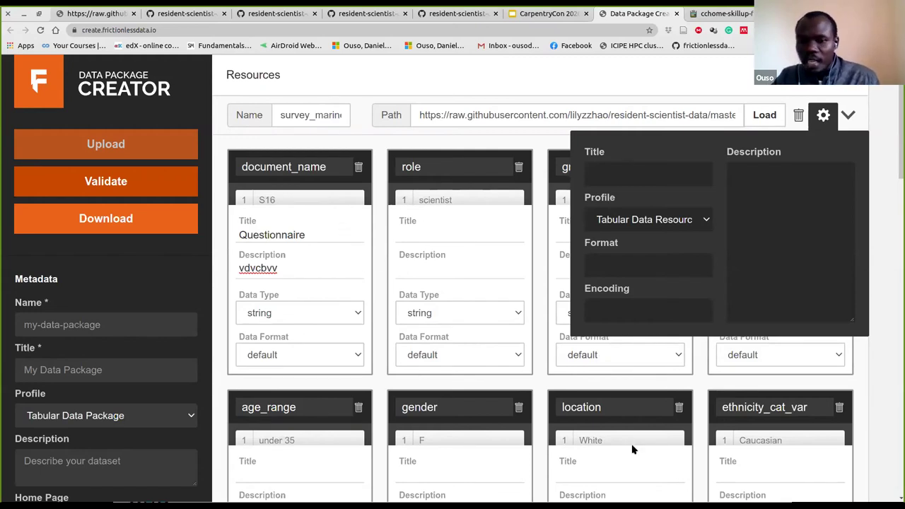
Keep the Tabular Data Resource profile, set the resource description to 'udcbb', and close settings
mouse_move(620, 436)
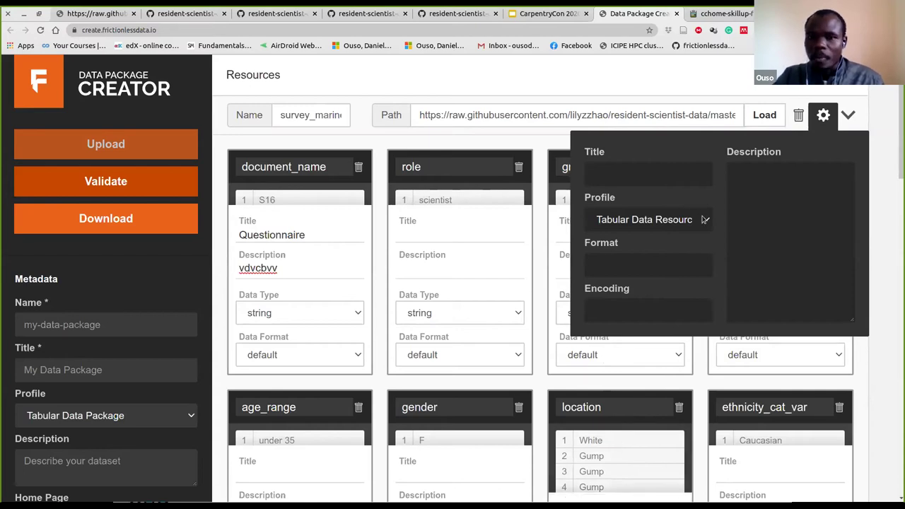
click(643, 173)
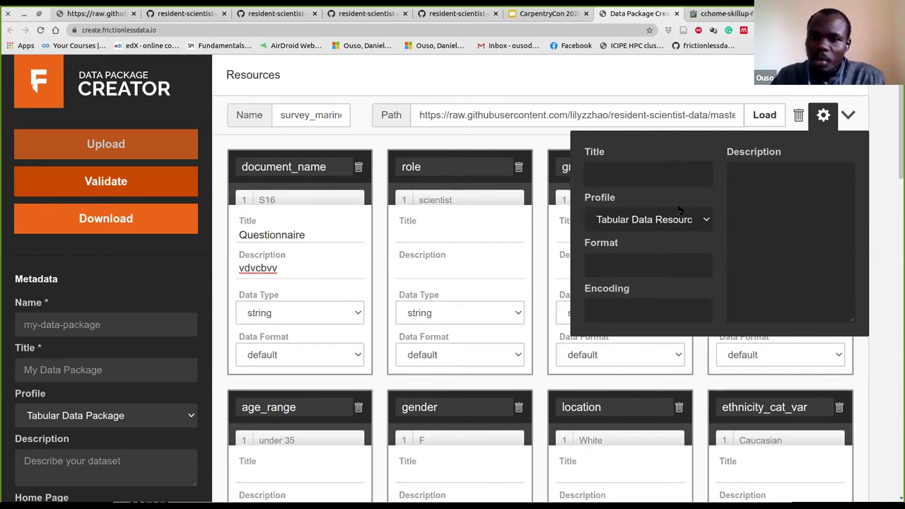
click(703, 218)
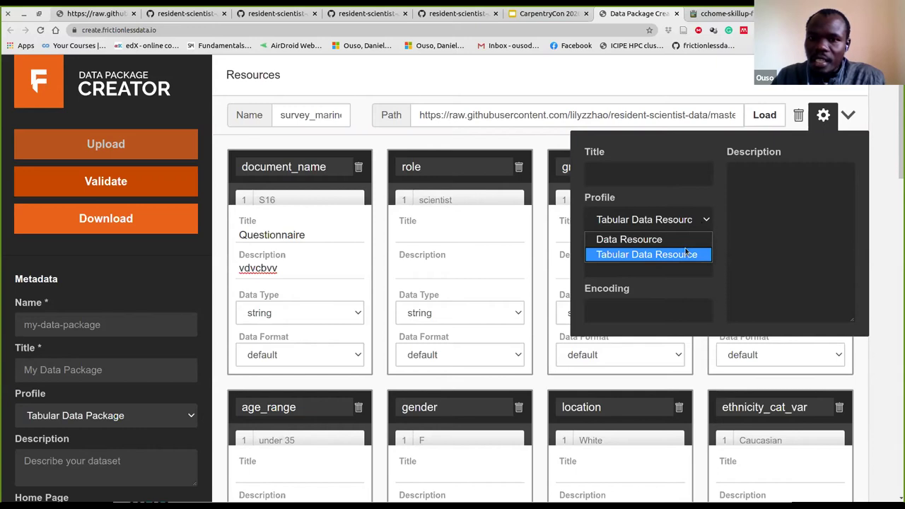
click(711, 213)
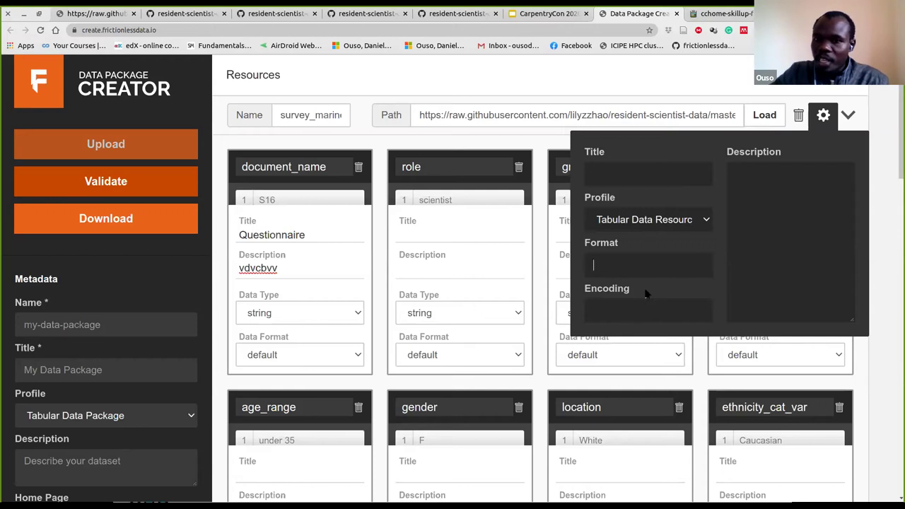
click(733, 180)
text(udcbb)
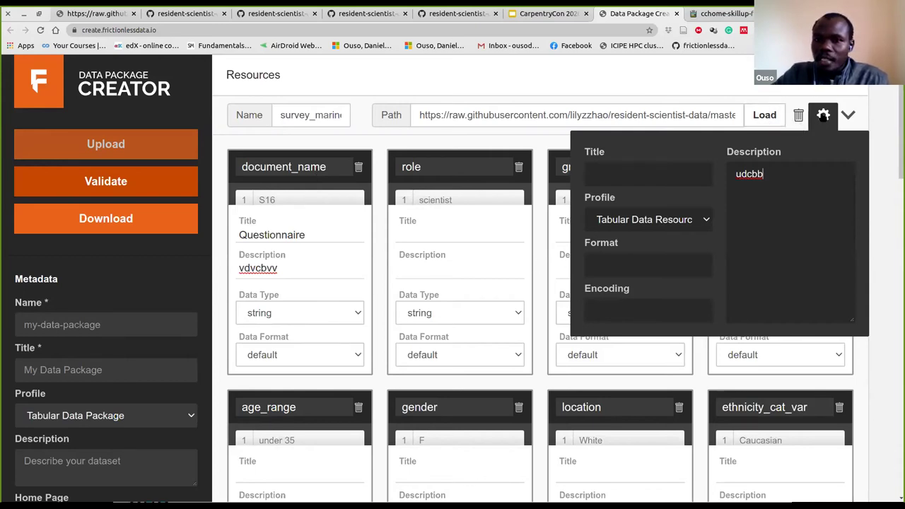
click(823, 115)
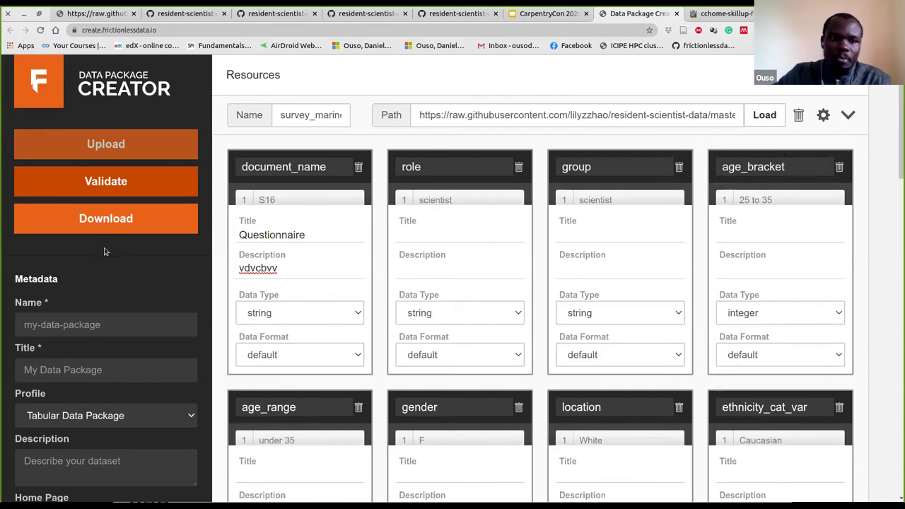
scroll(105, 252, down, 1)
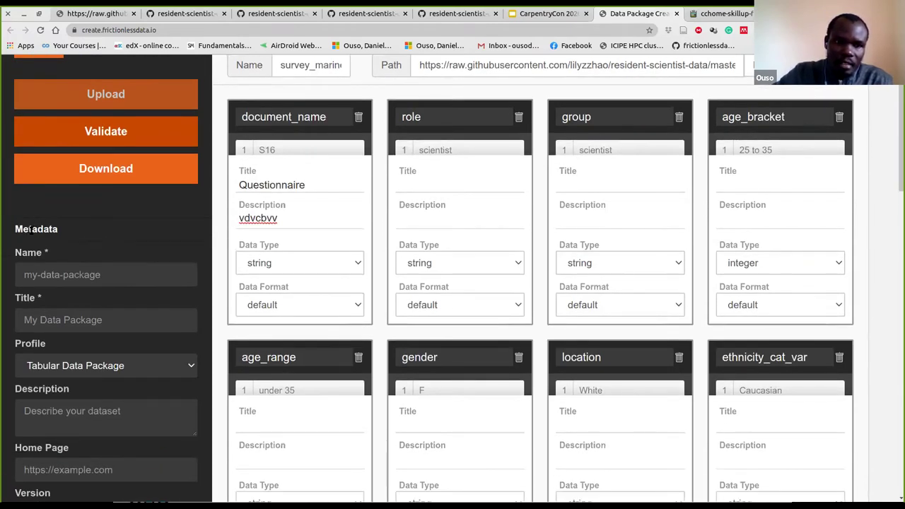
scroll(28, 226, up, 1)
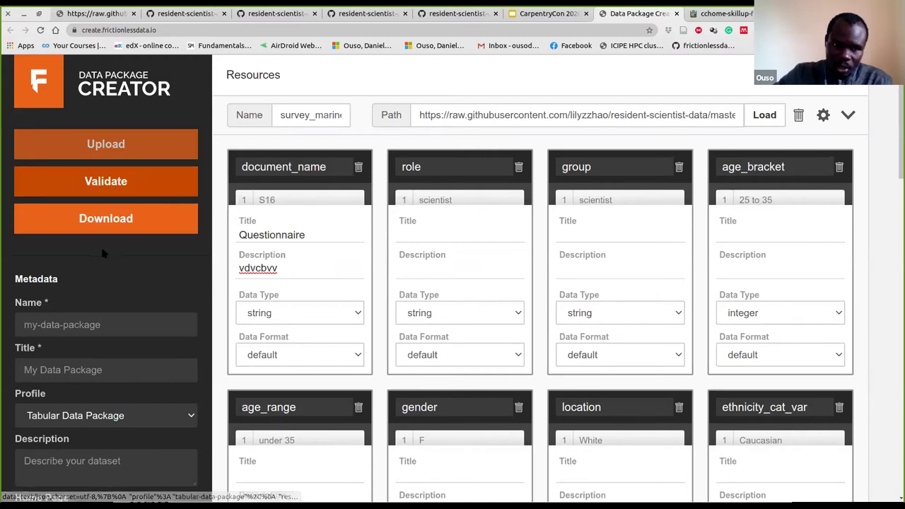
scroll(106, 247, down, 1)
scroll(106, 240, down, 2)
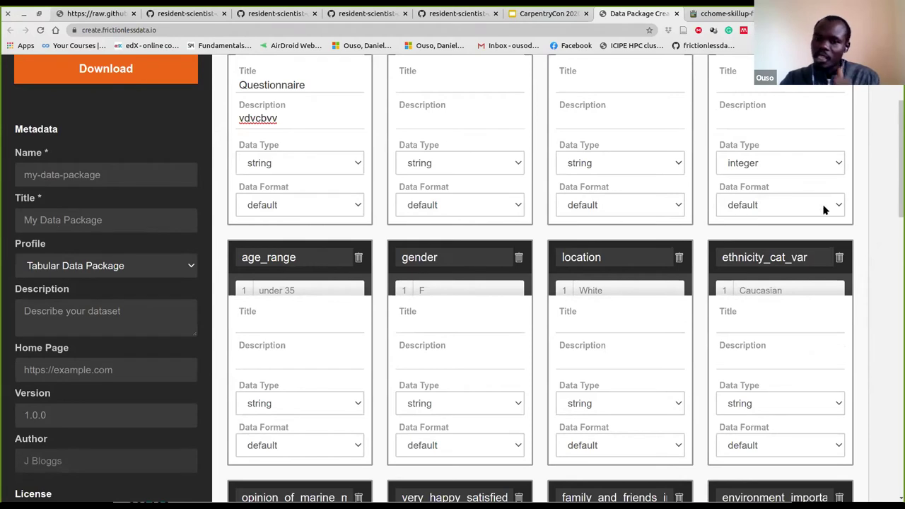
scroll(551, 205, down, 1)
scroll(384, 195, up, 2)
scroll(385, 195, up, 2)
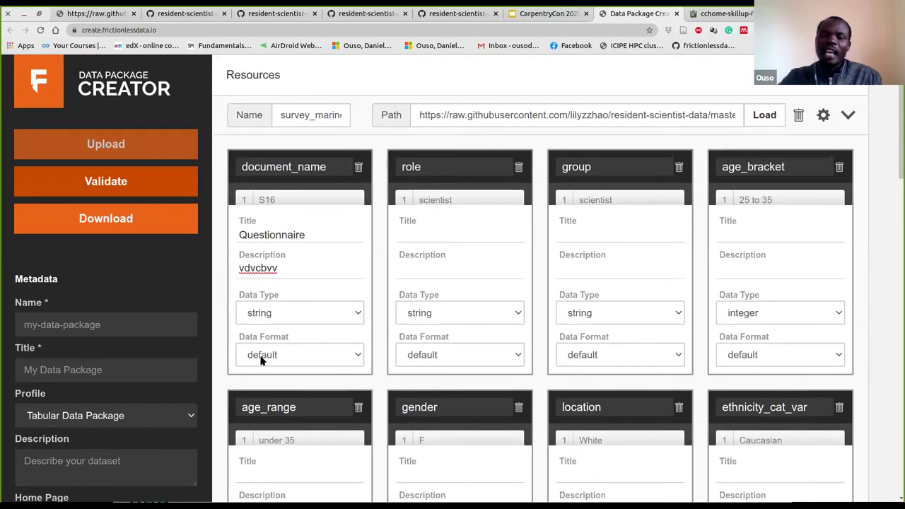
Scroll to the package metadata and enter the package name cc@homewk_fricdata
scroll(86, 350, down, 1)
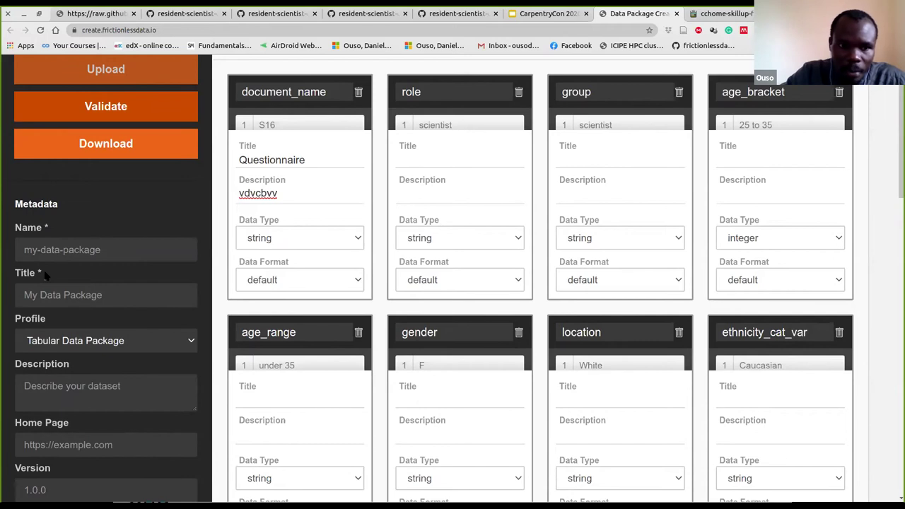
scroll(67, 188, down, 1)
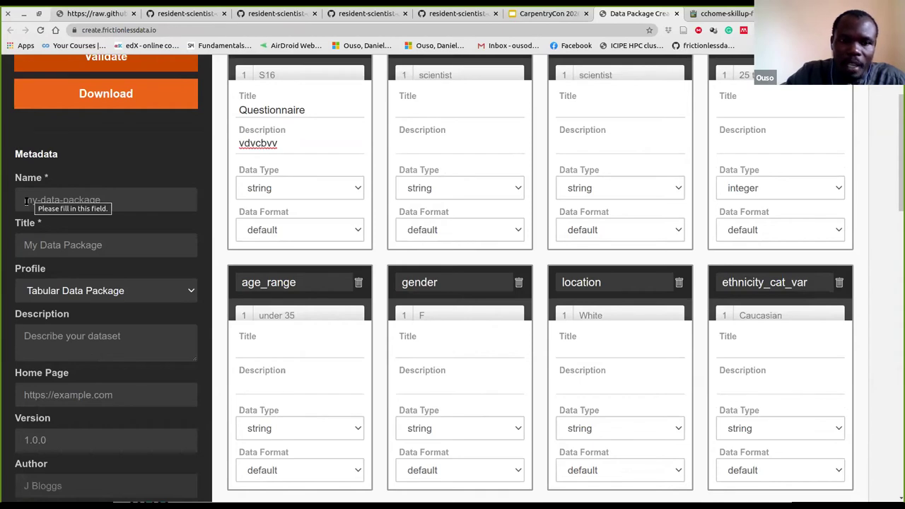
mouse_move(3, 406)
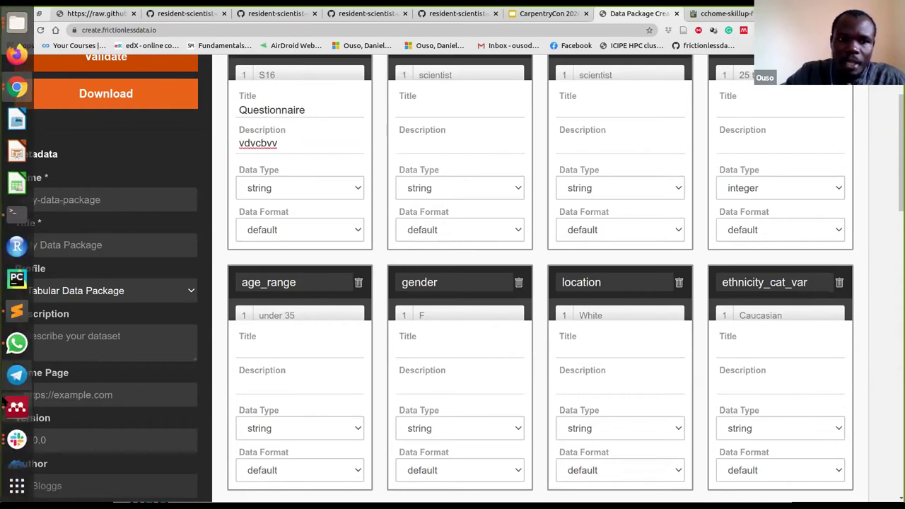
click(73, 200)
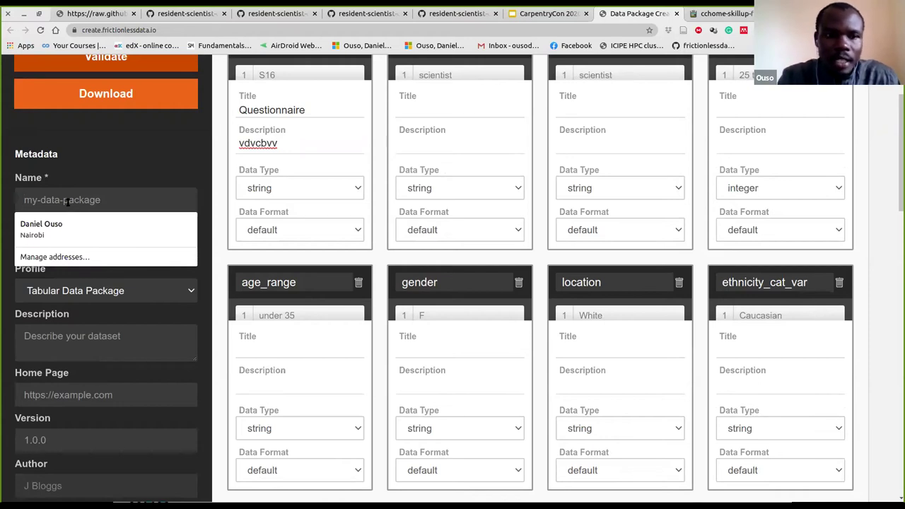
text(ccc)
key(BackSpace)
text(@h)
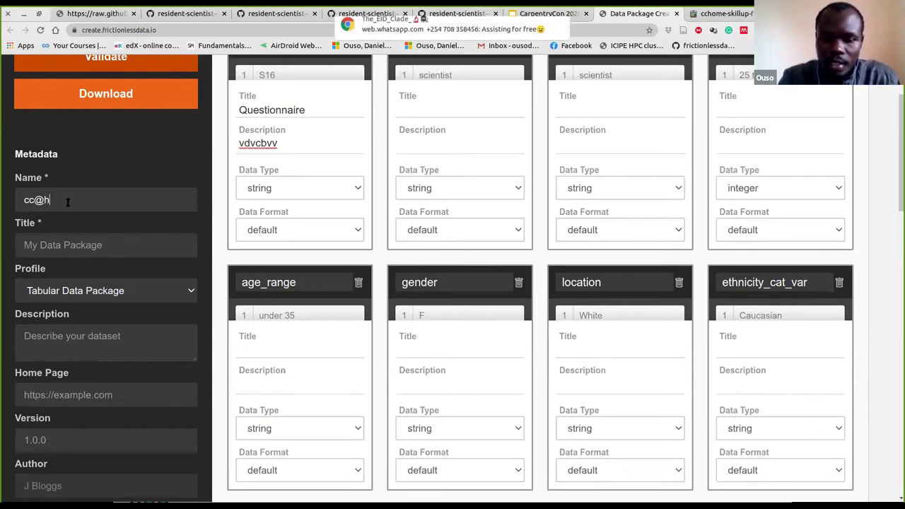
text(omewk)
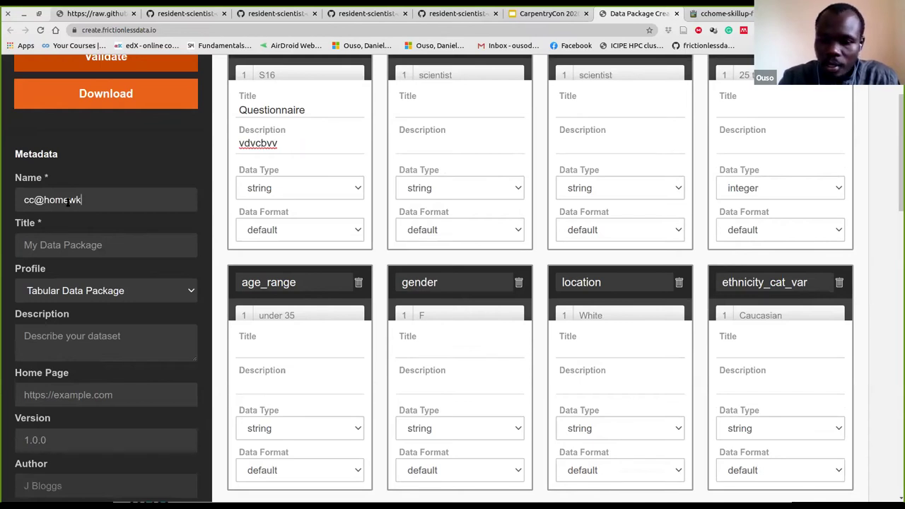
text(_)
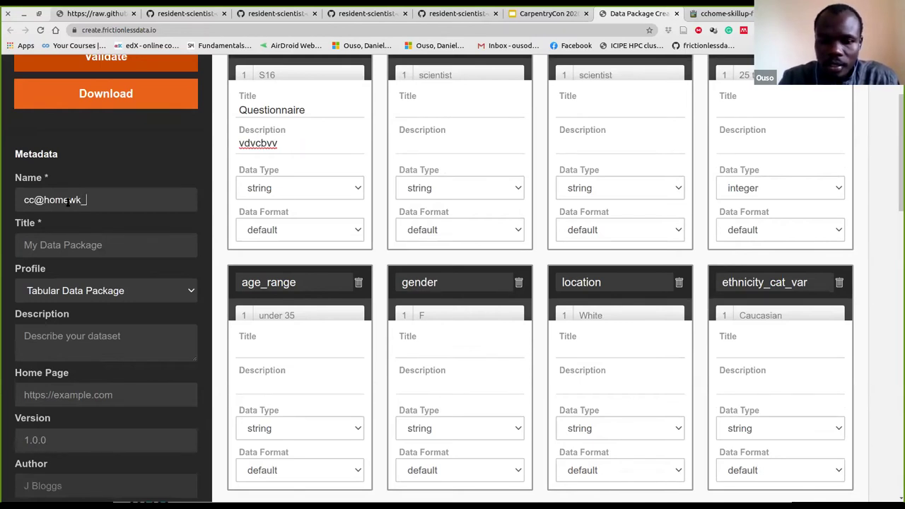
text(fricdata)
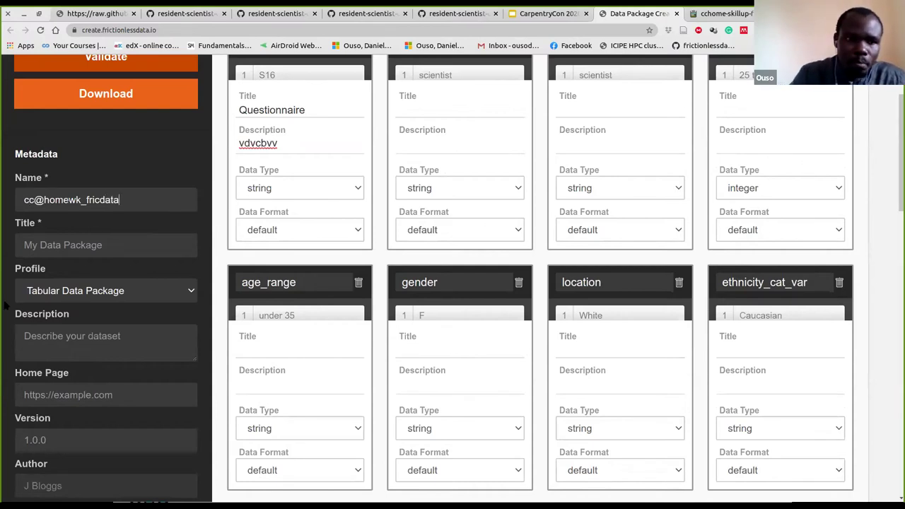
Enter the package title 'CarpentryConHome workshop frictionless', then highlight homewk_fr in the name
click(66, 248)
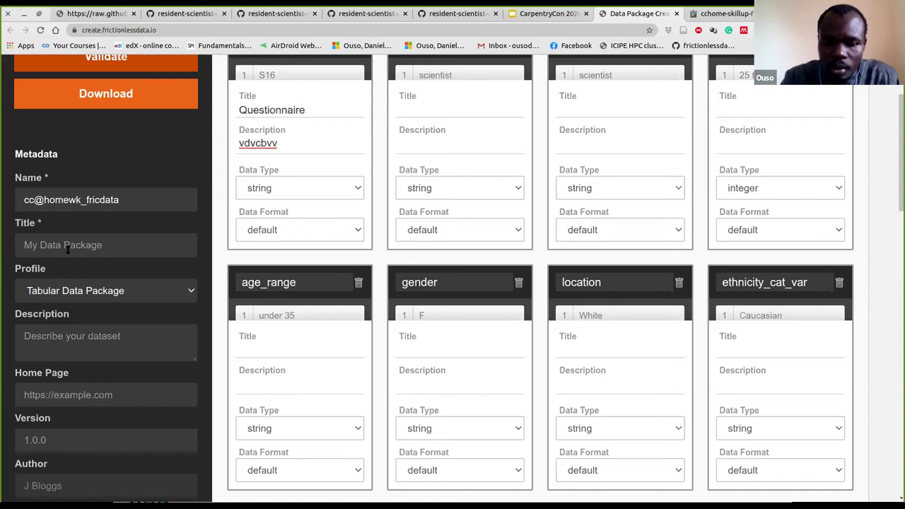
text(D)
key(BackSpace)
text(CarpentryConH)
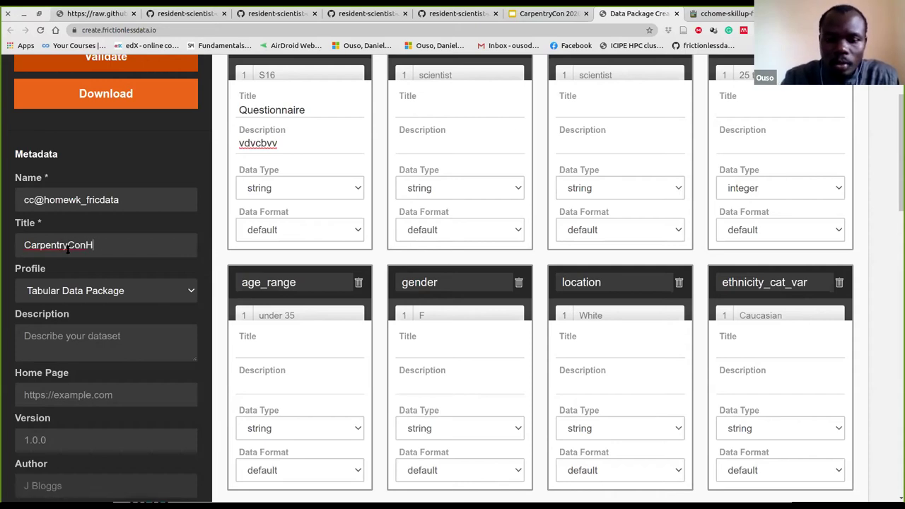
text(ome_)
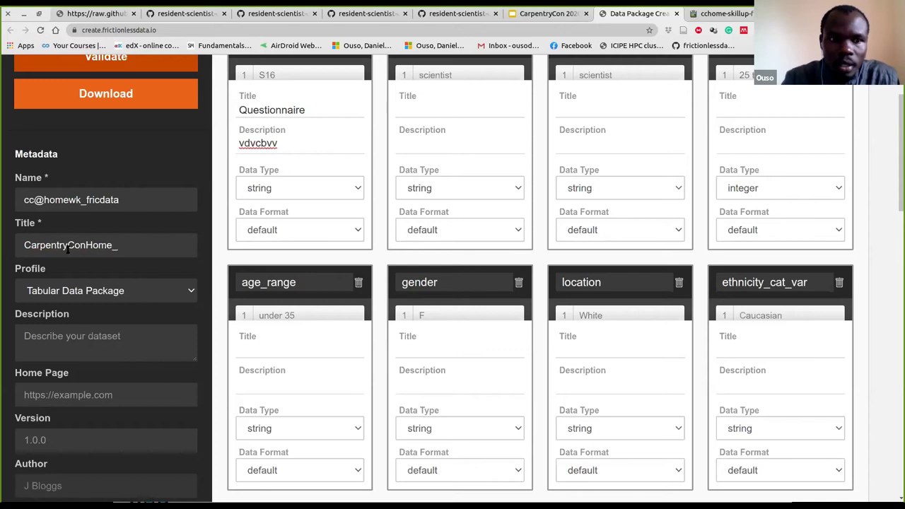
text(WOrk)
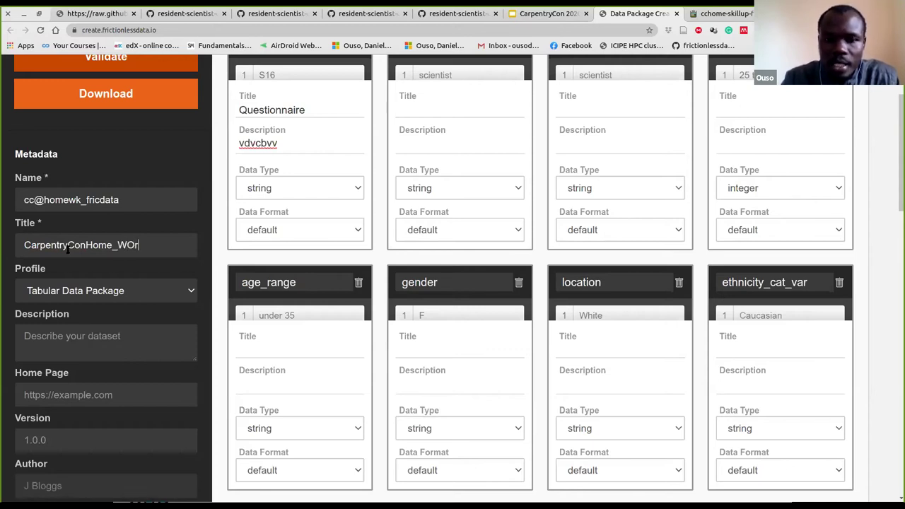
key(BackSpace)
key(BackSpace)
key(BackSpace)
key(BackSpace)
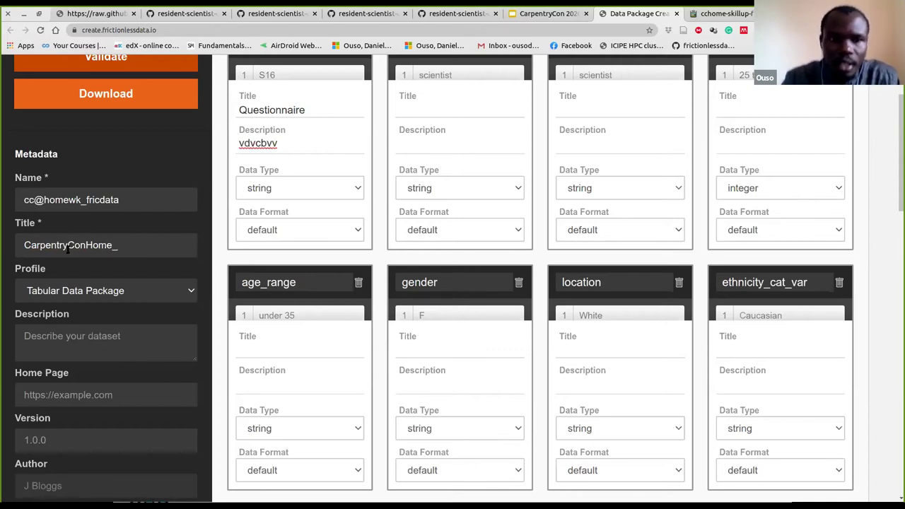
text(worl)
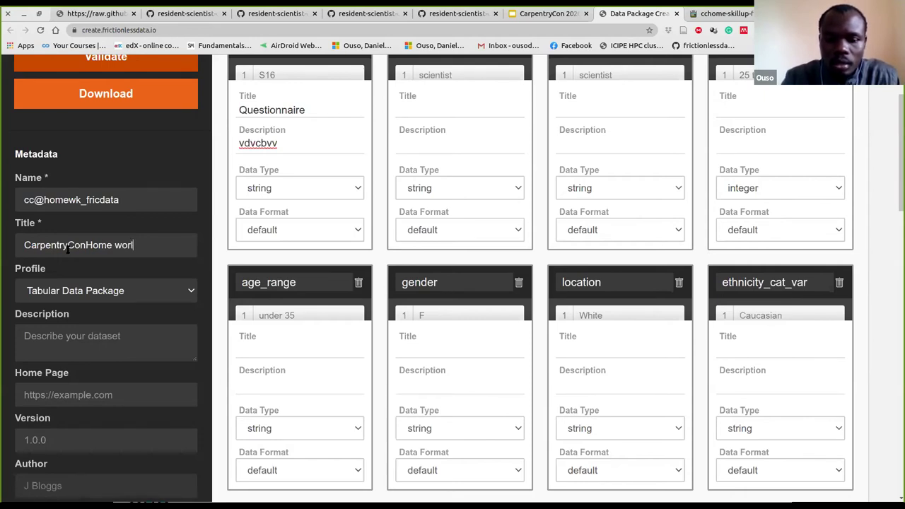
key(BackSpace)
text(kshop )
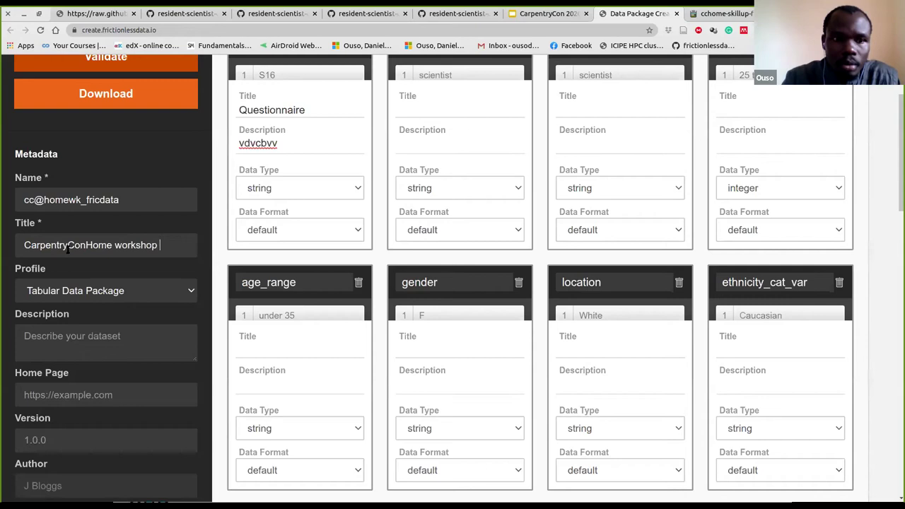
text(frictionless)
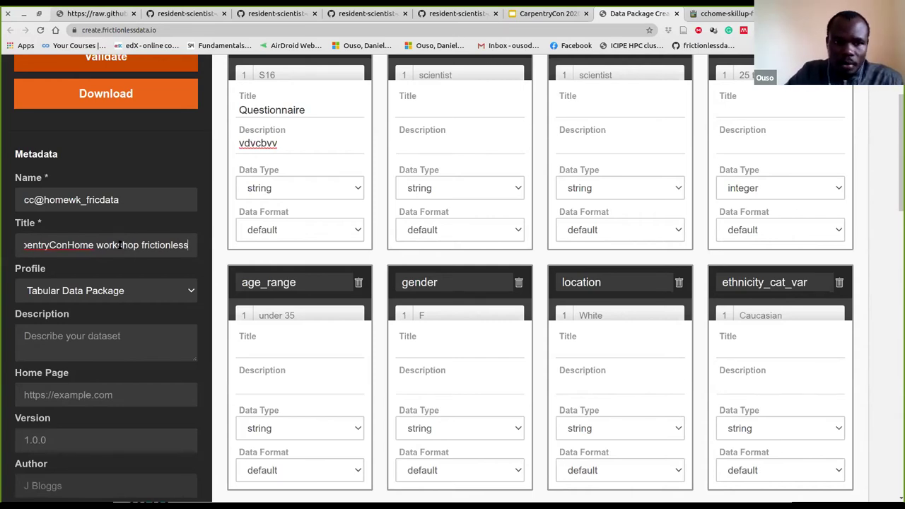
drag(45, 200, 93, 200)
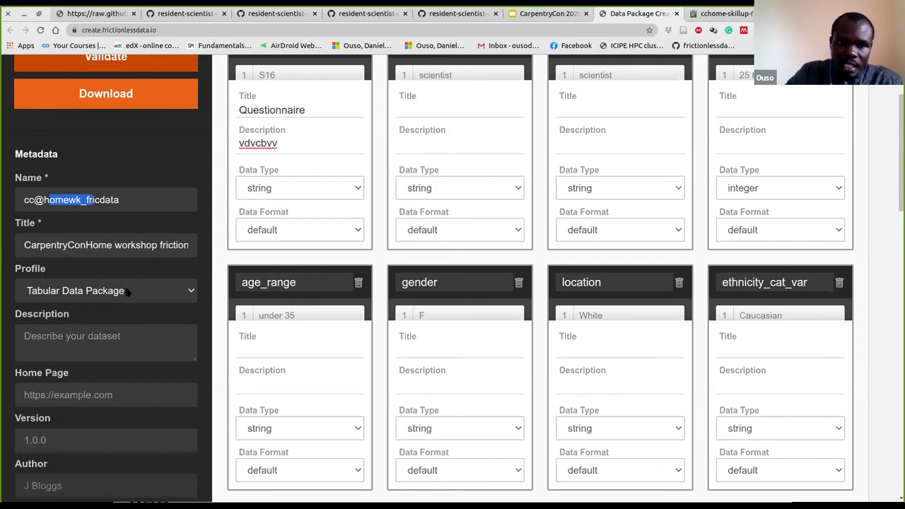
click(182, 287)
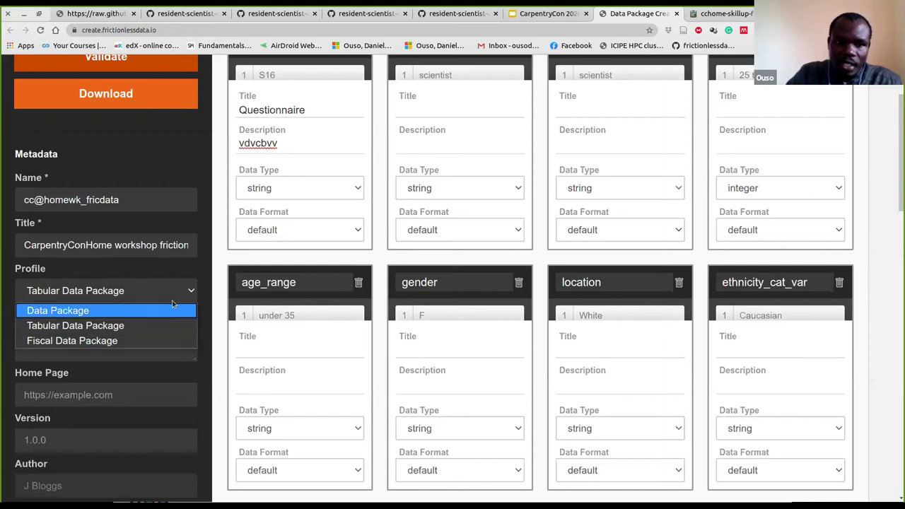
click(185, 293)
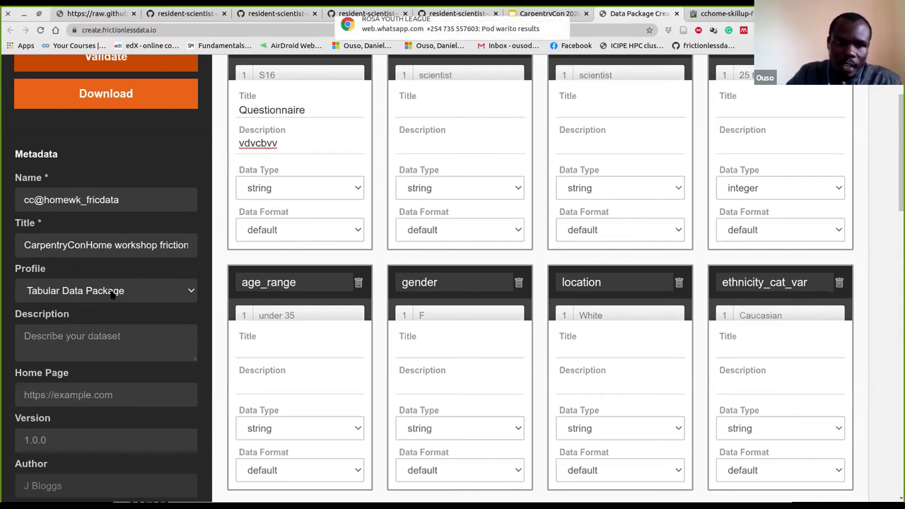
scroll(97, 297, down, 1)
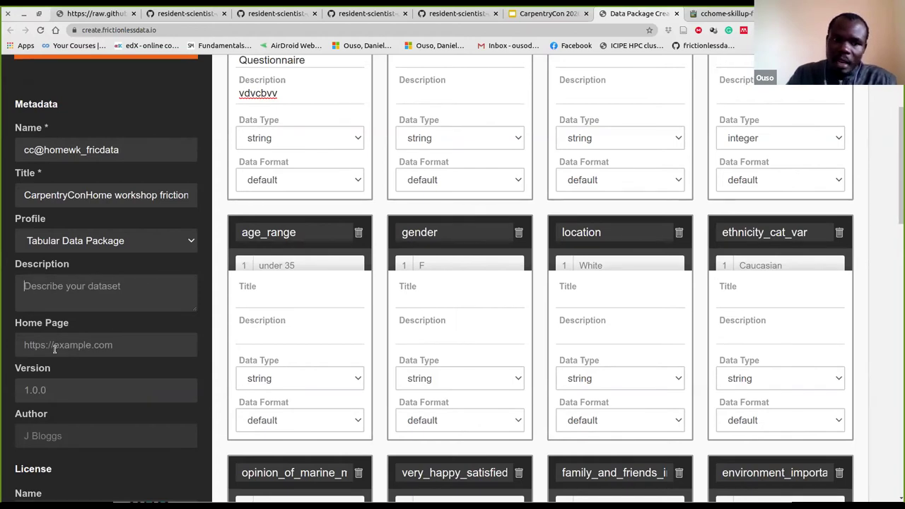
Enter the presenter's name in the package Author field of the Metadata sidebar
scroll(64, 352, down, 1)
scroll(64, 353, down, 3)
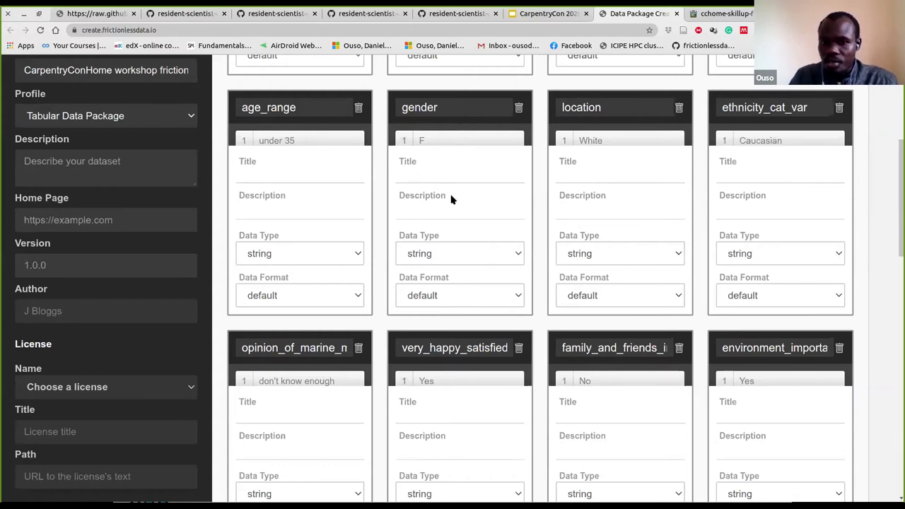
scroll(456, 206, down, 1)
scroll(458, 212, down, 4)
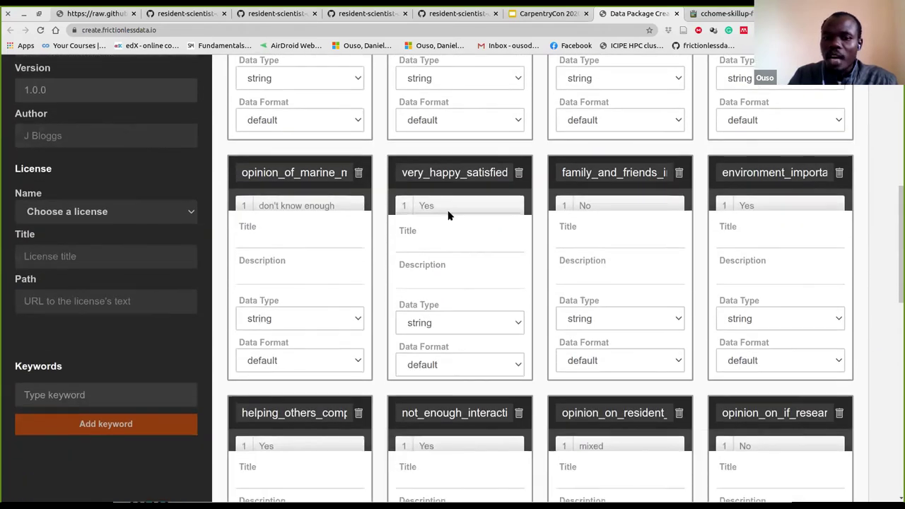
scroll(448, 212, up, 4)
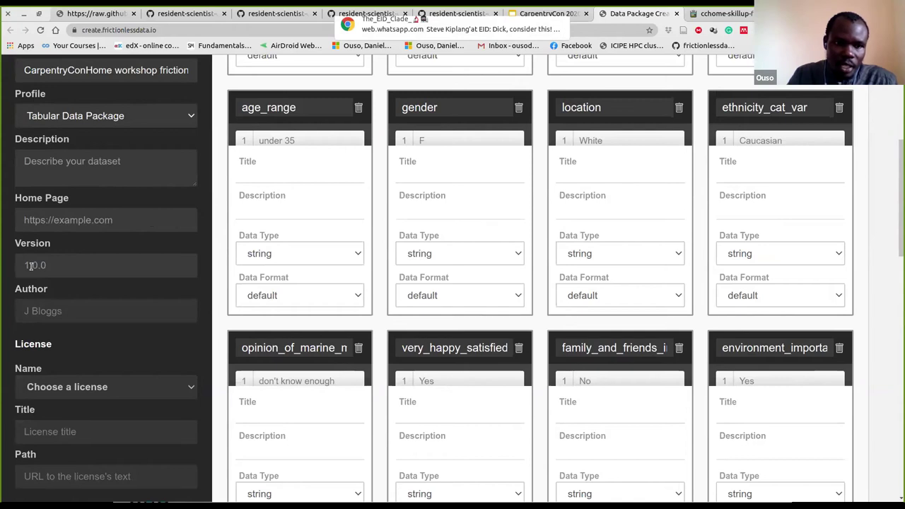
click(43, 306)
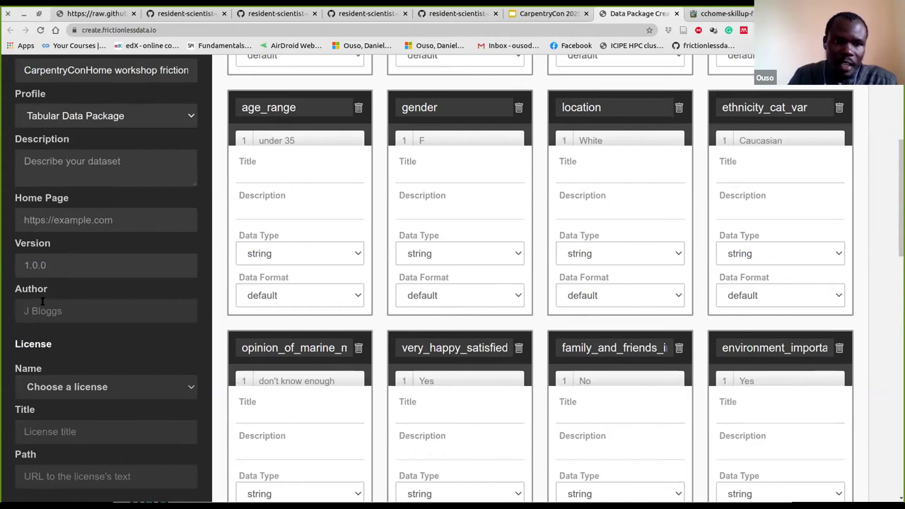
text(Ou)
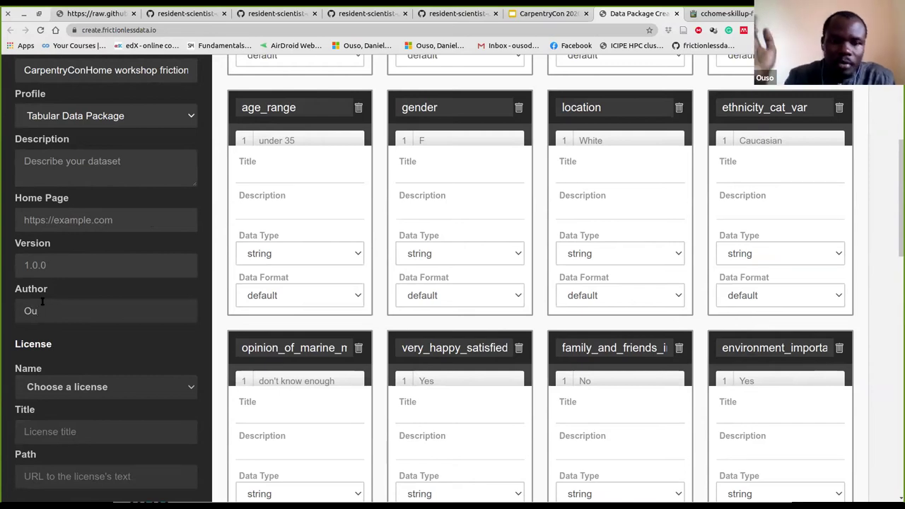
text(so)
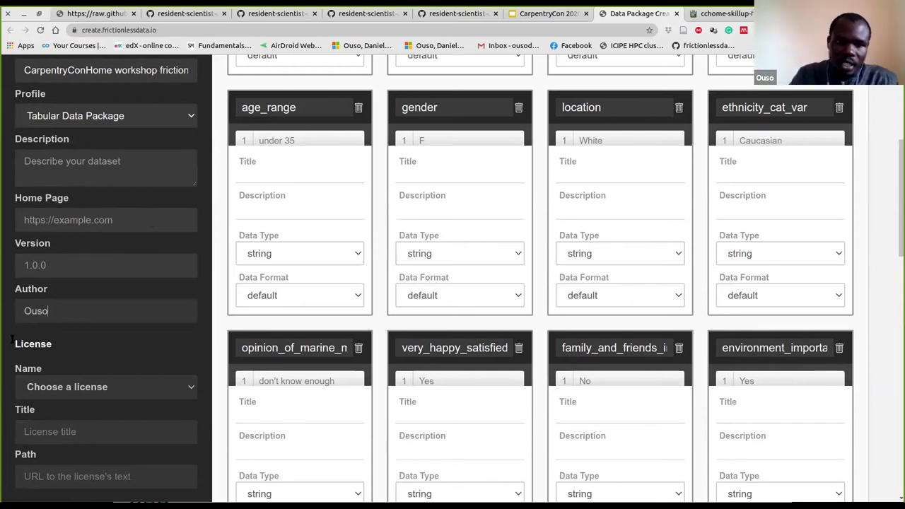
scroll(45, 334, down, 1)
scroll(46, 335, down, 1)
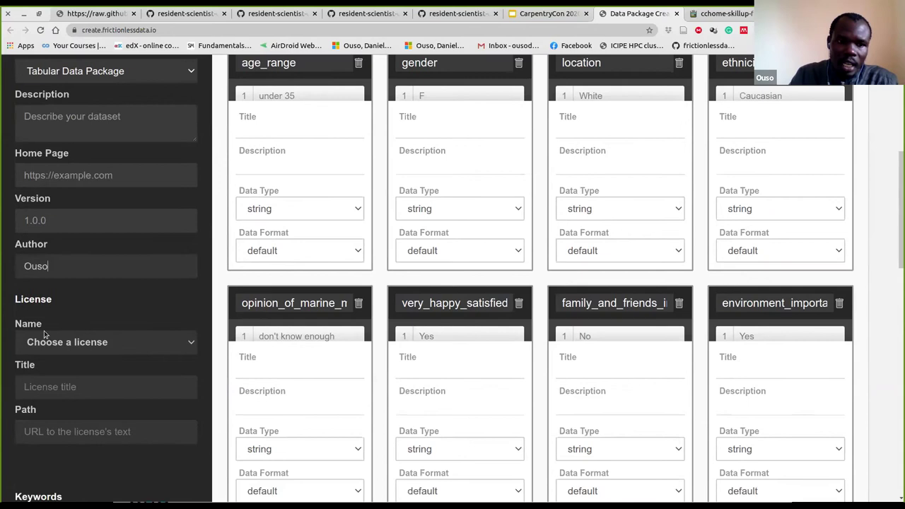
scroll(46, 334, down, 3)
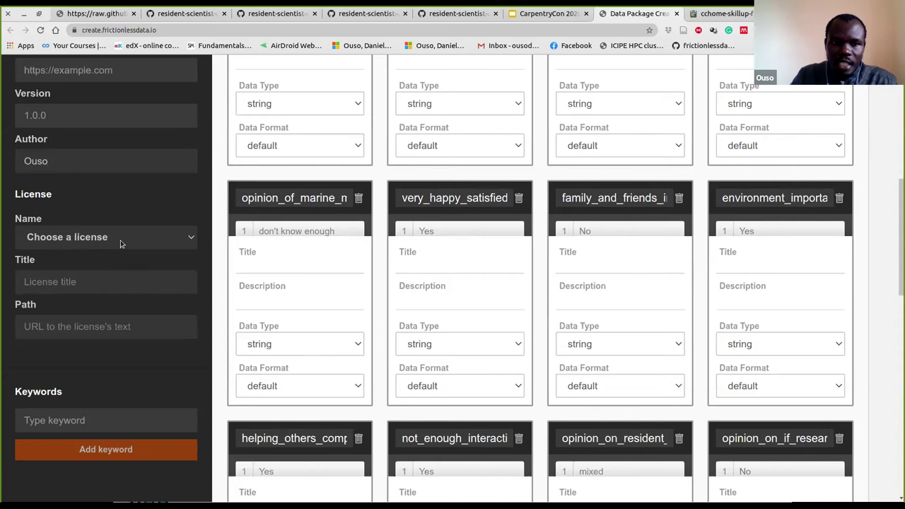
Choose Other as the package License Name and click into its Title and Path fields
click(188, 242)
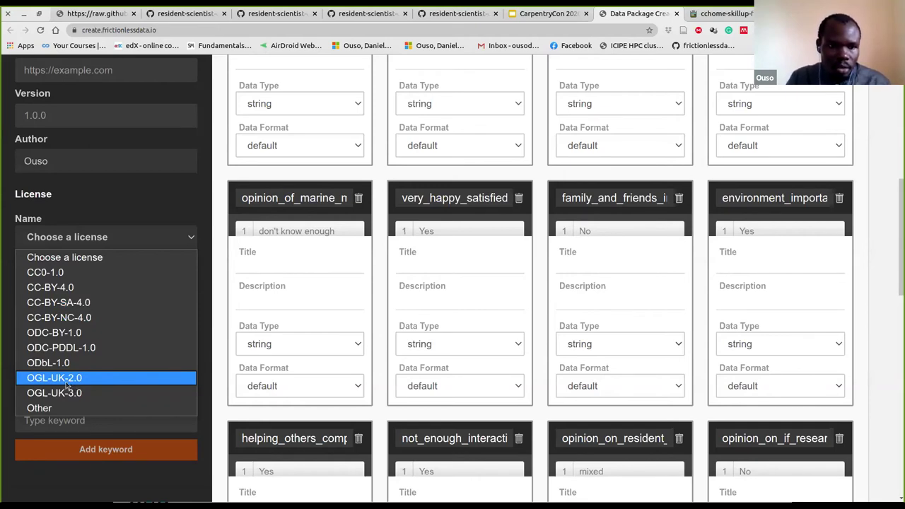
click(60, 409)
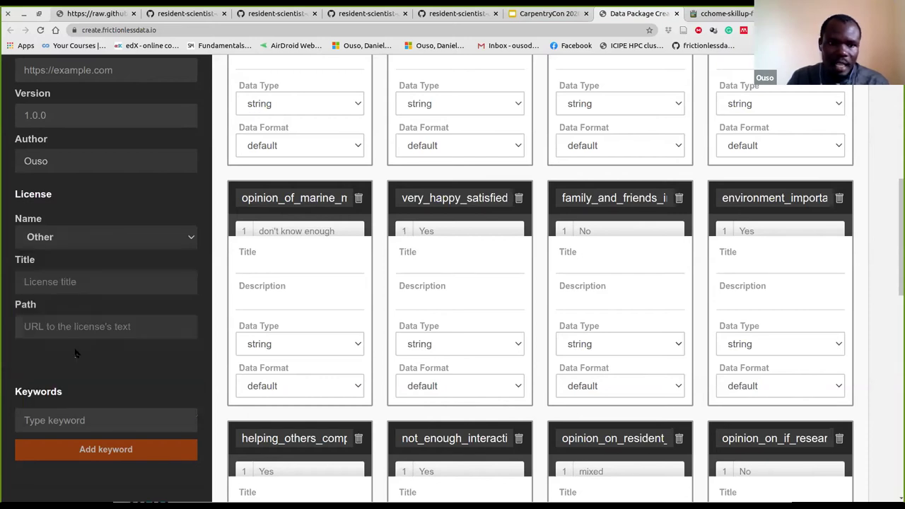
click(43, 284)
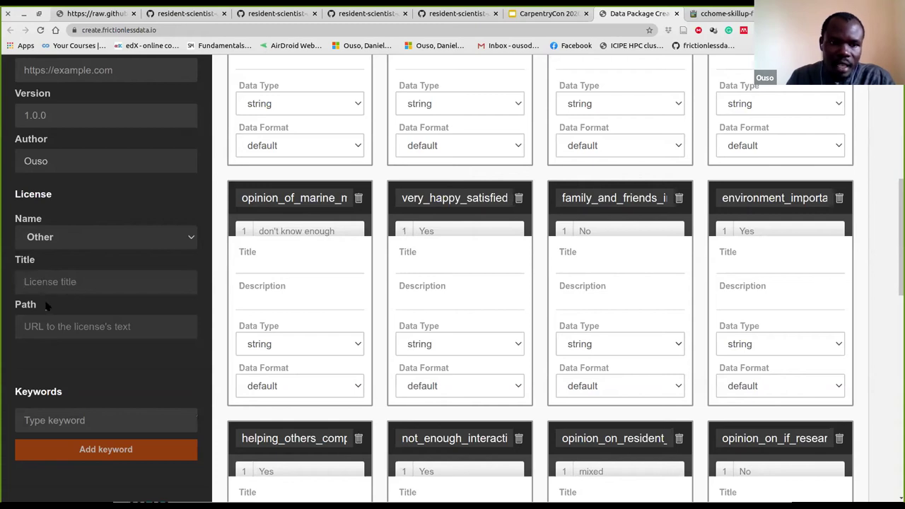
click(56, 328)
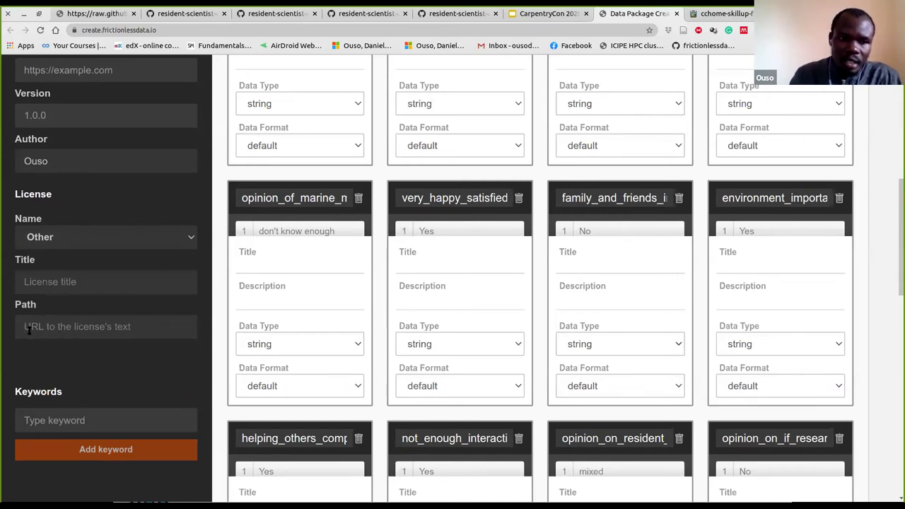
scroll(55, 325, down, 1)
scroll(55, 324, down, 1)
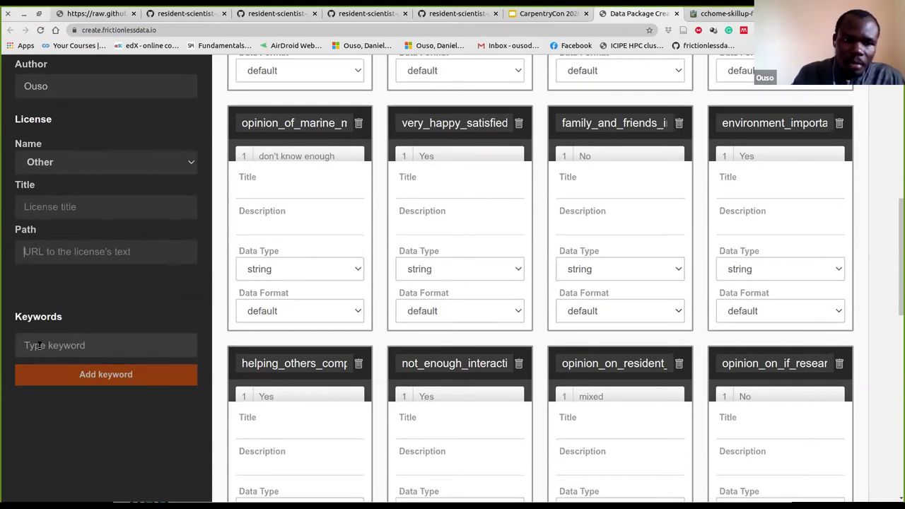
Add keywords a and b to the package, then start typing a third keyword, c
click(41, 343)
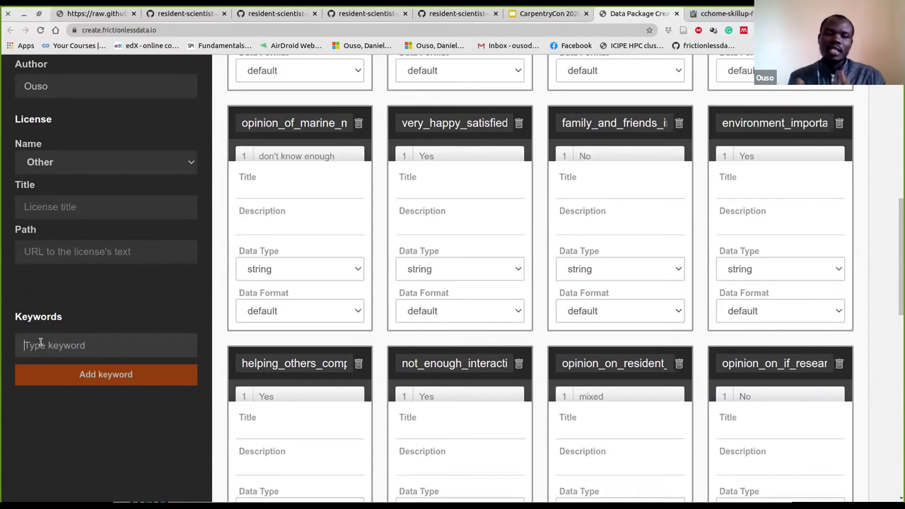
click(41, 342)
text(a)
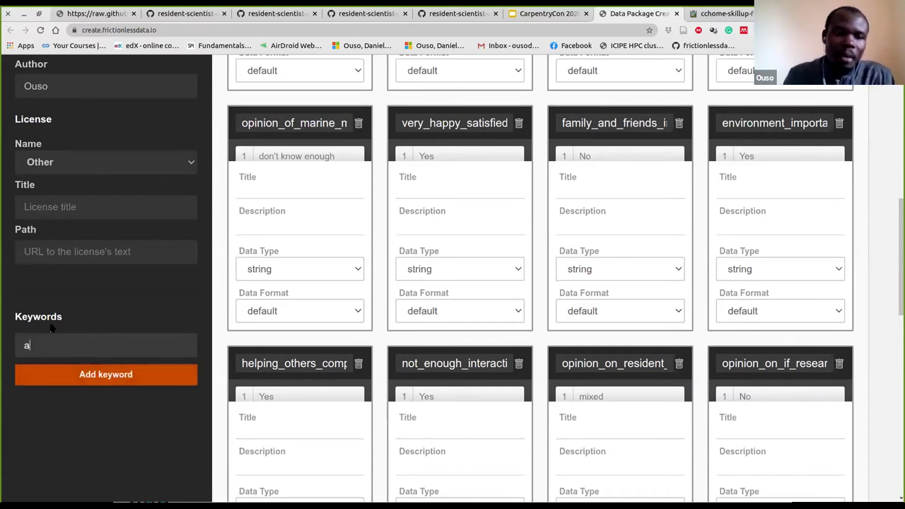
click(94, 377)
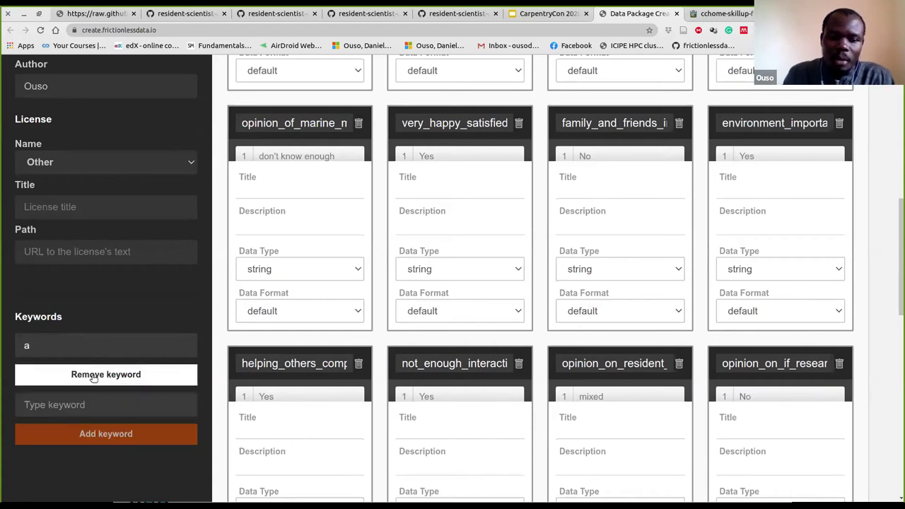
click(89, 405)
text(b)
click(101, 435)
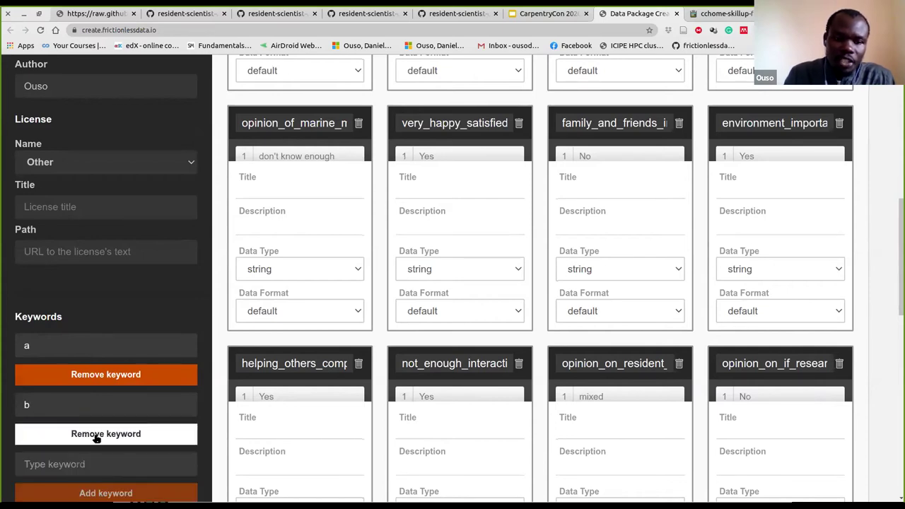
click(74, 456)
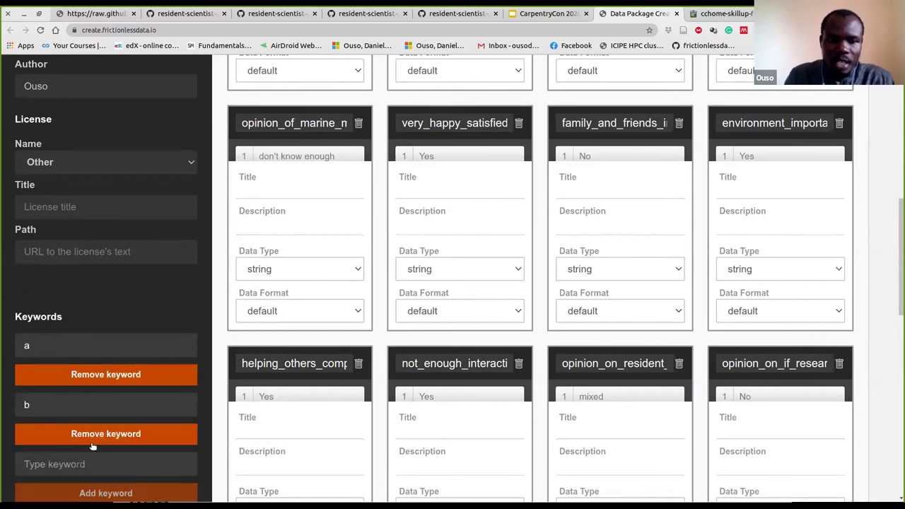
text(c)
scroll(160, 275, up, 1)
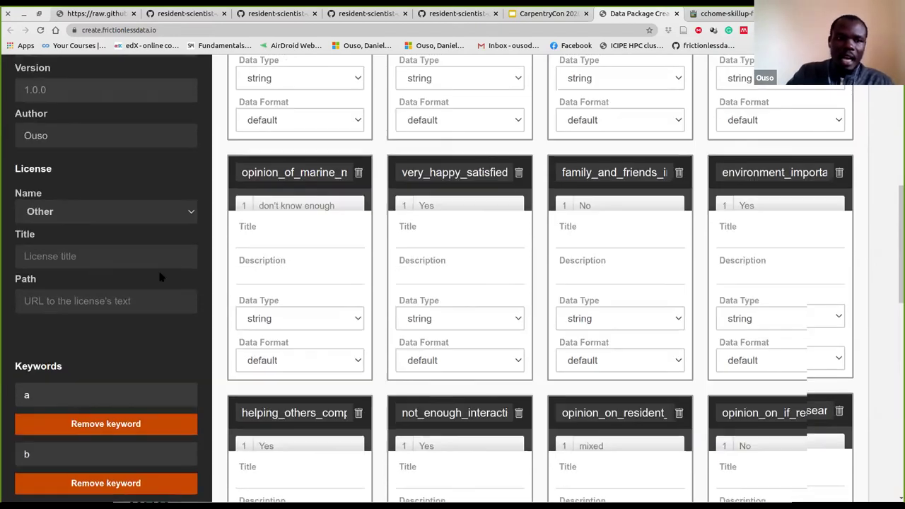
scroll(172, 270, up, 2)
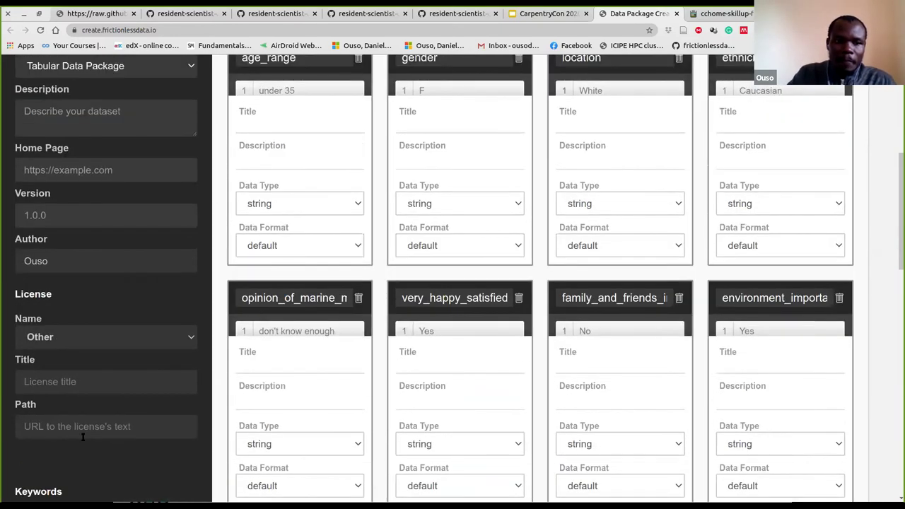
scroll(99, 343, up, 1)
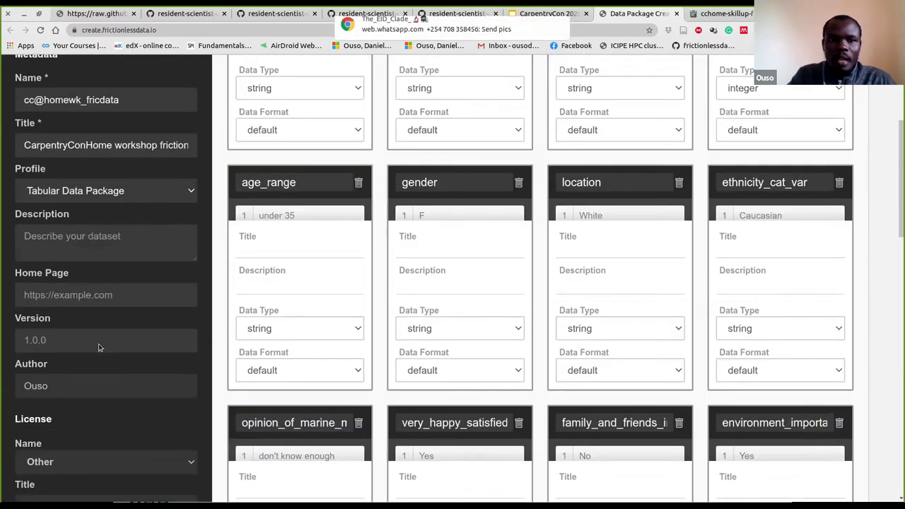
scroll(99, 347, up, 3)
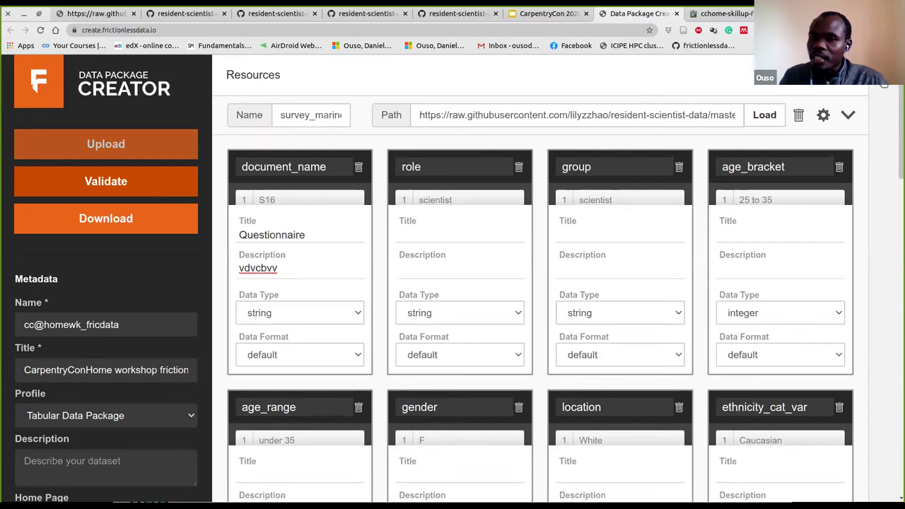
Show the JSON preview panel beside the survey_marine_life field cards
click(883, 83)
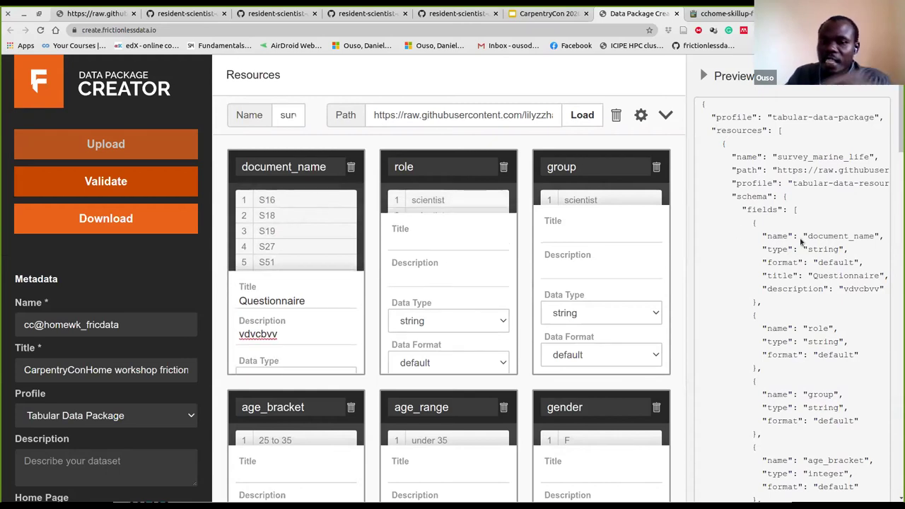
scroll(808, 244, down, 1)
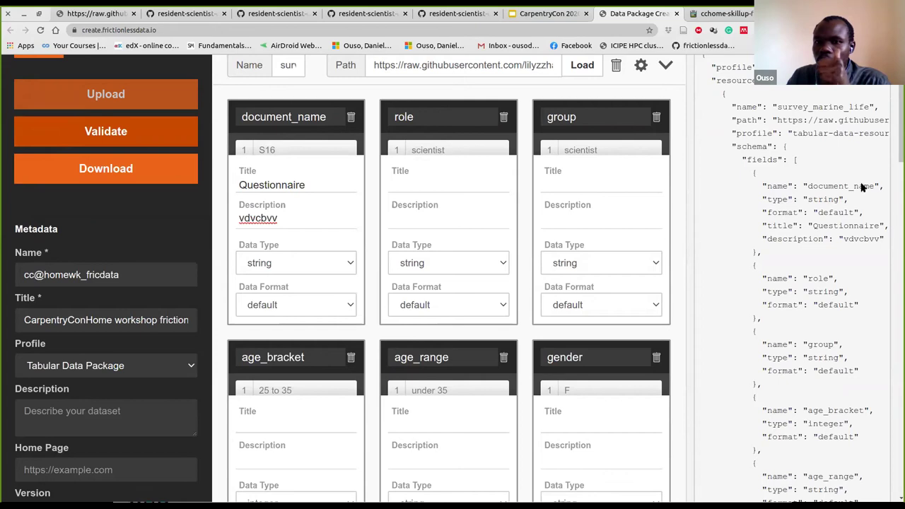
Rename the document_name field to quiz_name and check the new name in the JSON preview
click(282, 117)
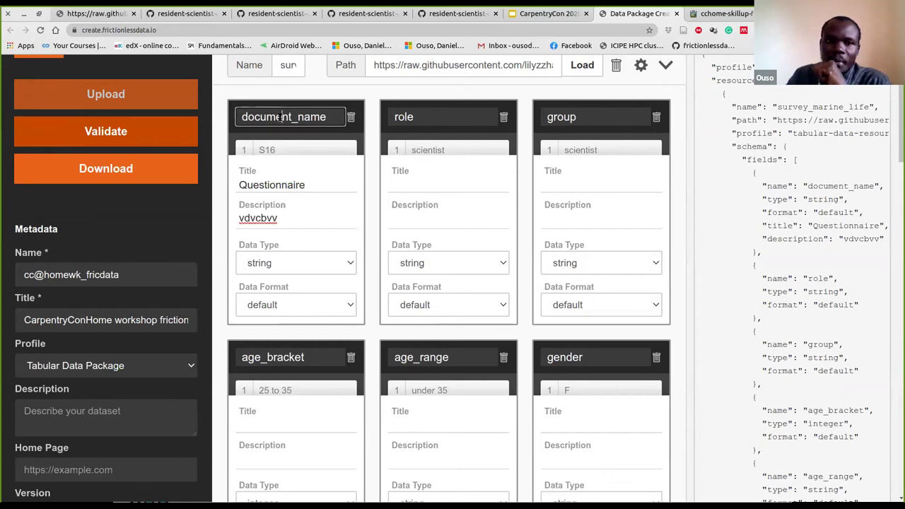
double_click(281, 117)
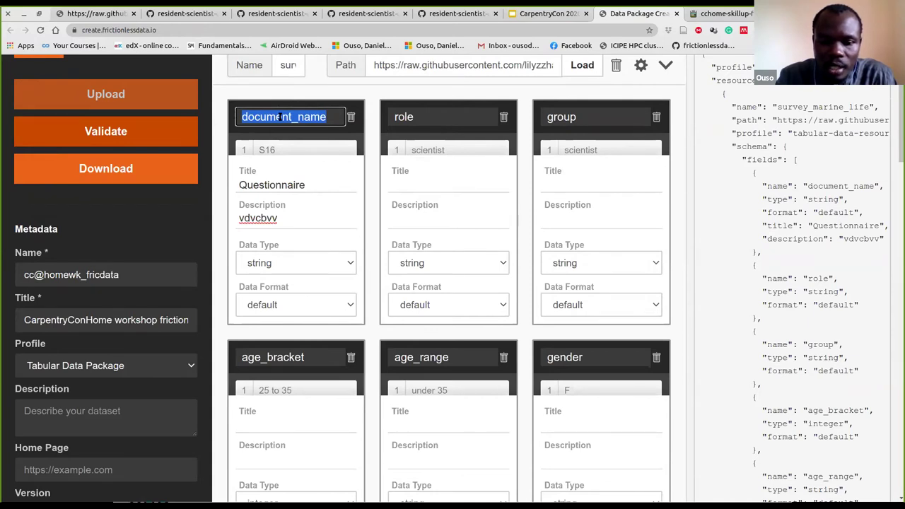
text(qui)
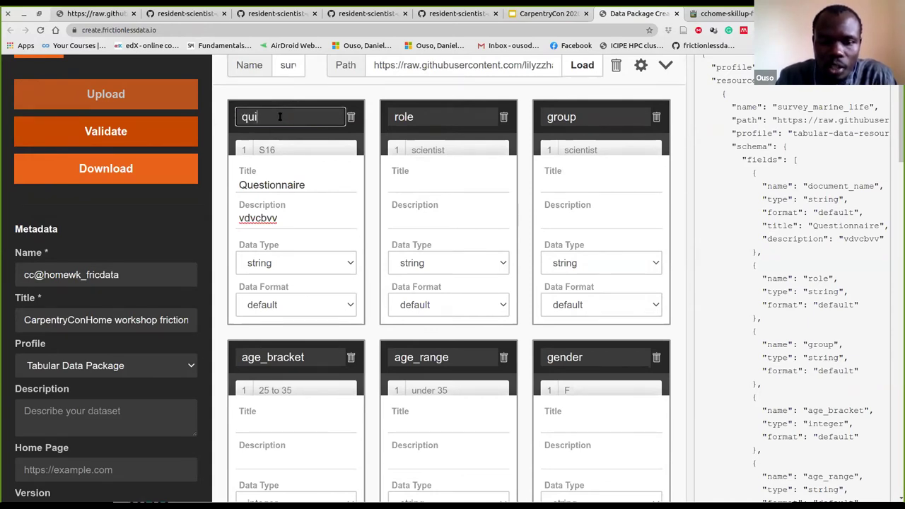
text(z_name)
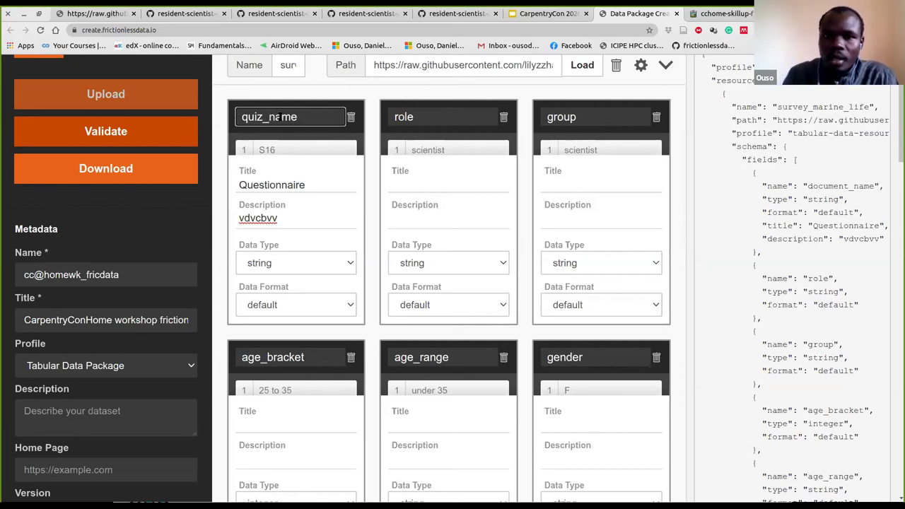
click(319, 179)
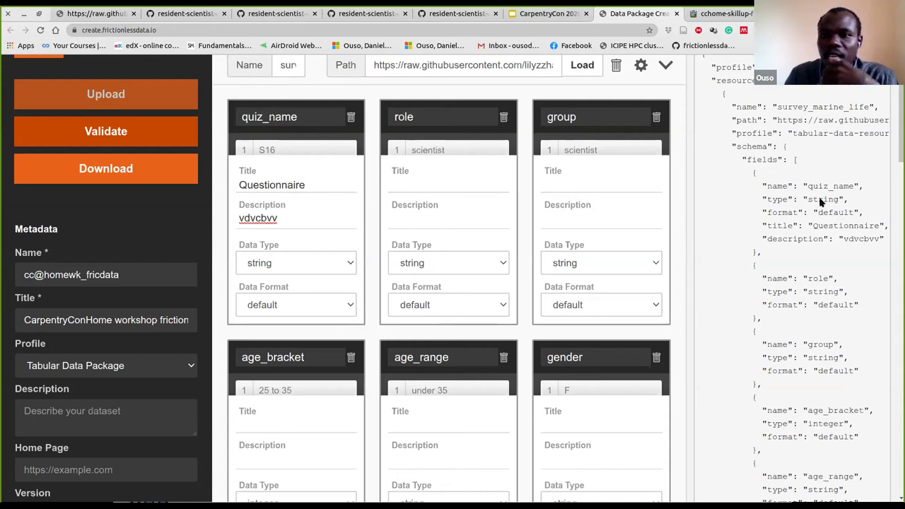
drag(824, 185, 812, 185)
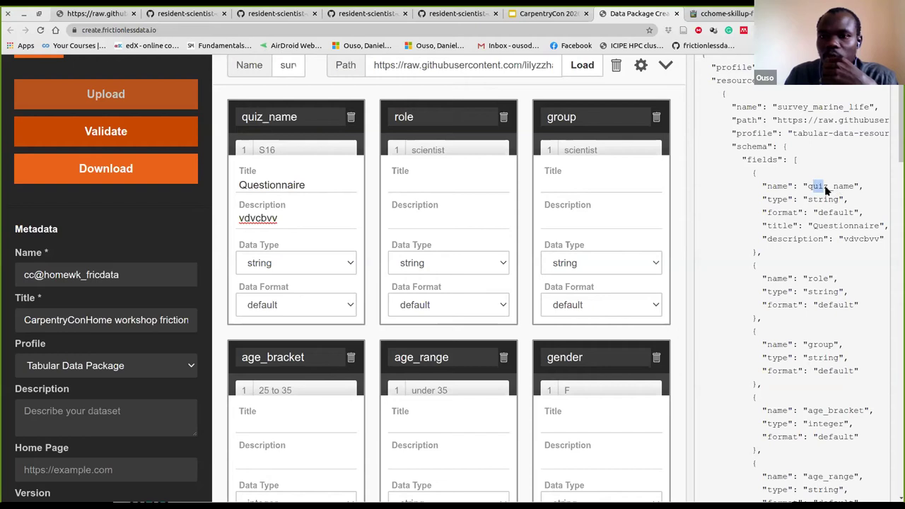
click(353, 262)
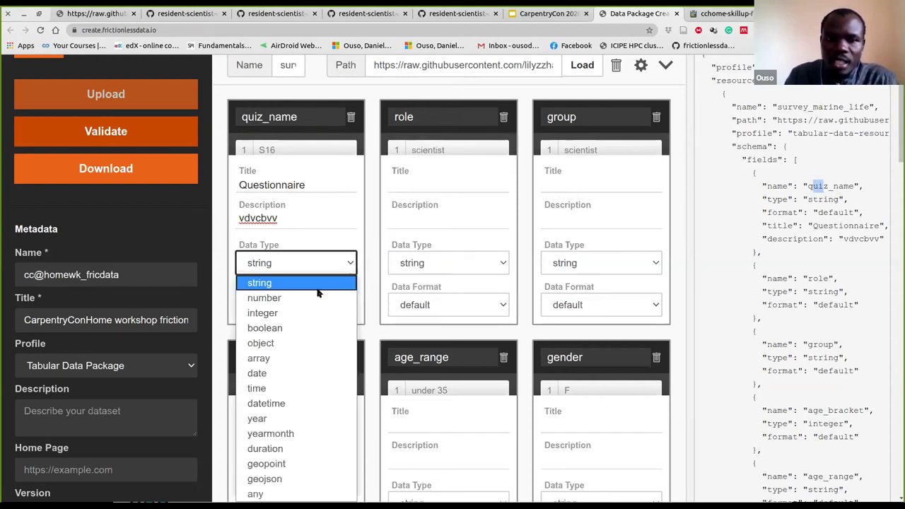
click(296, 299)
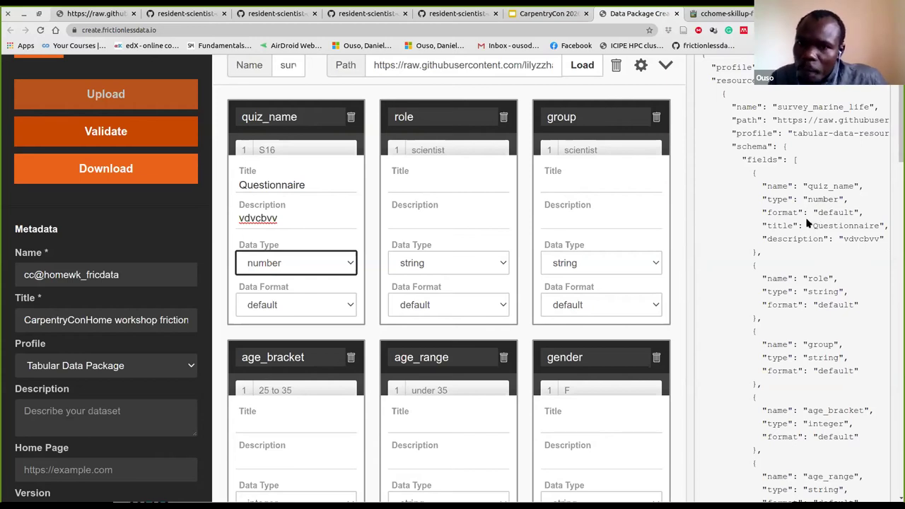
scroll(781, 194, up, 2)
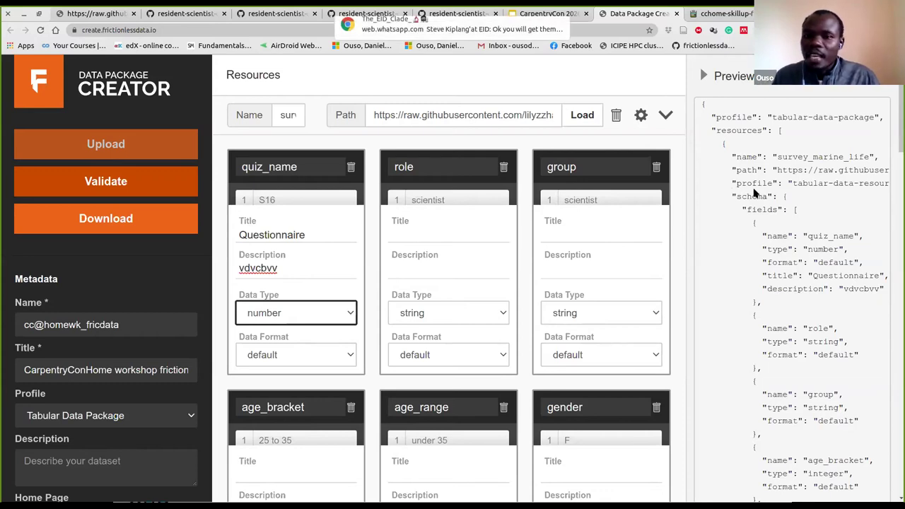
double_click(754, 195)
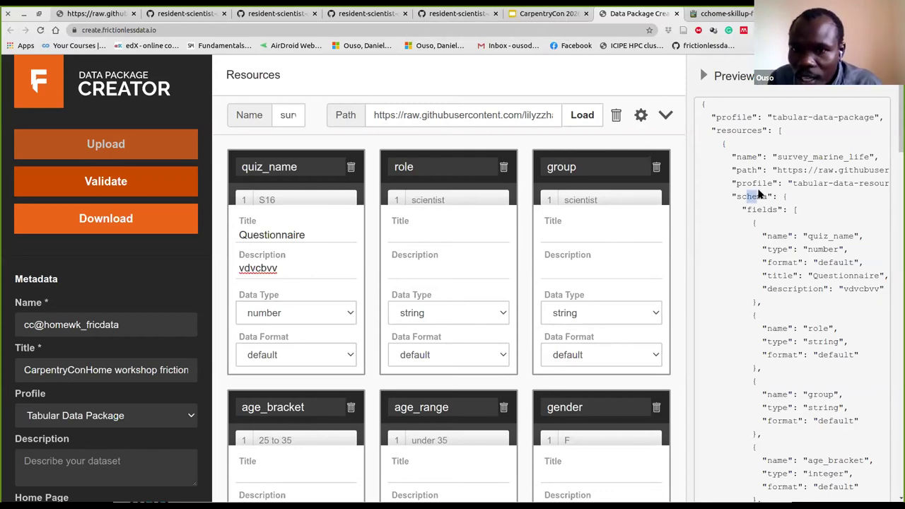
drag(732, 196, 776, 195)
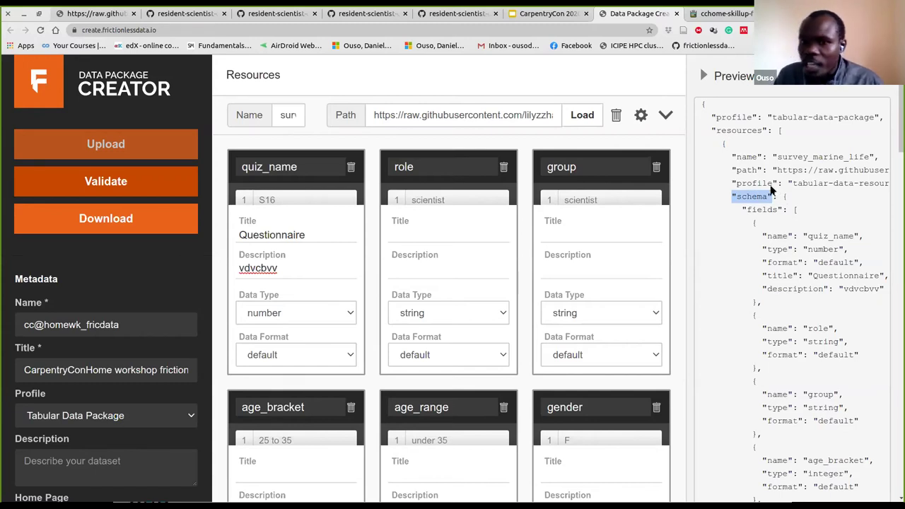
click(781, 196)
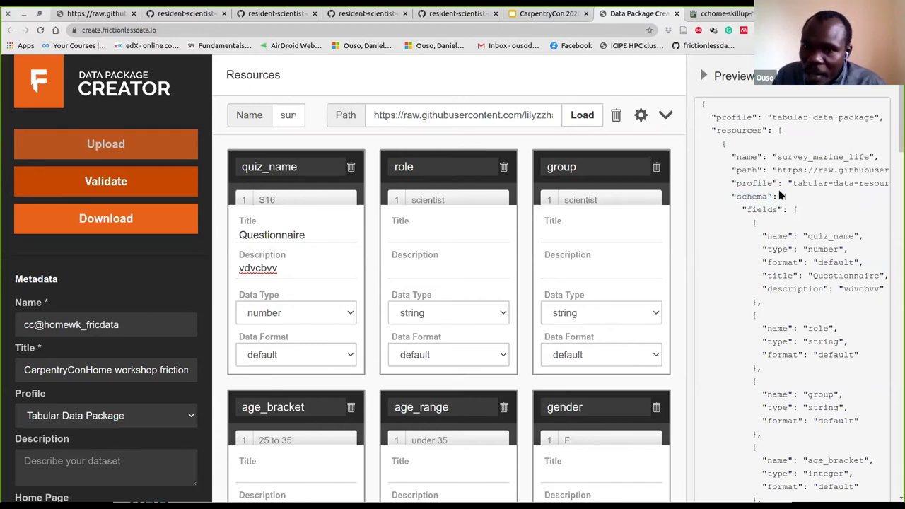
double_click(781, 196)
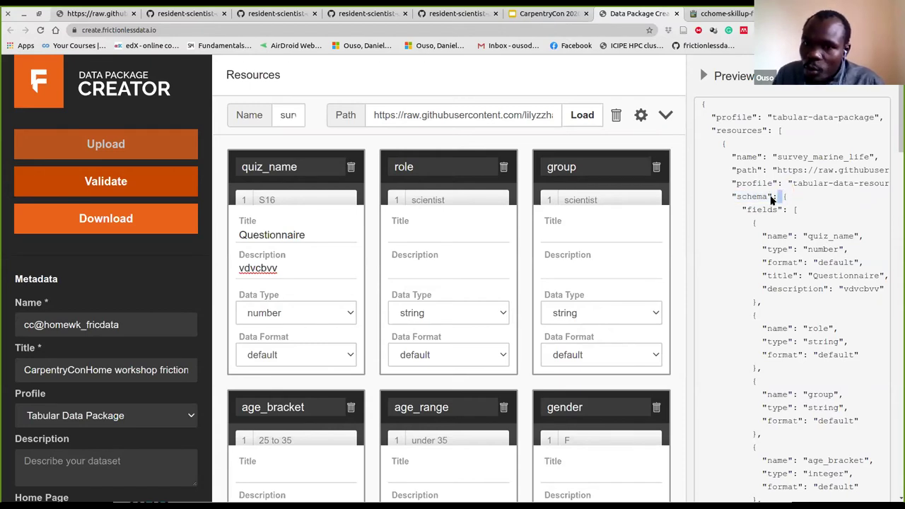
mouse_move(765, 196)
mouse_down()
mouse_move(737, 197)
mouse_move(755, 198)
mouse_up()
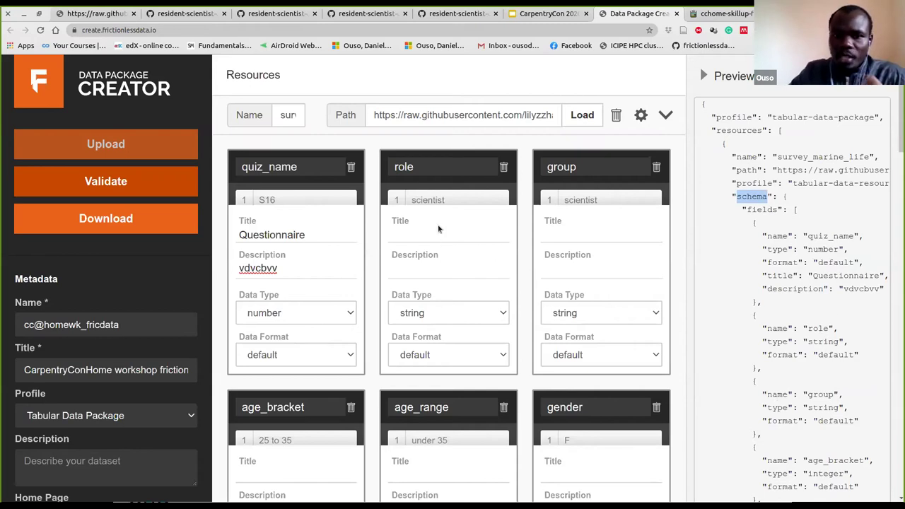
click(422, 166)
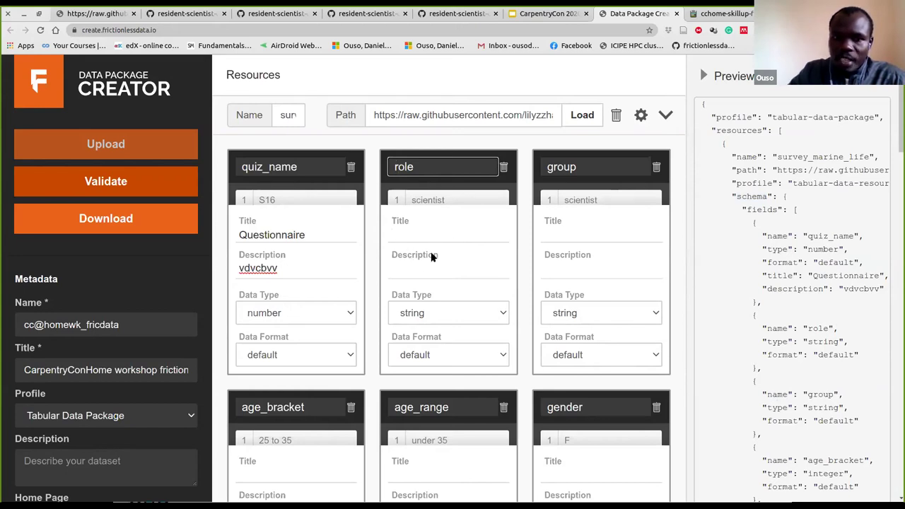
Review the metadata and field cards, then validate; the package Name gets a format warning
scroll(110, 357, down, 1)
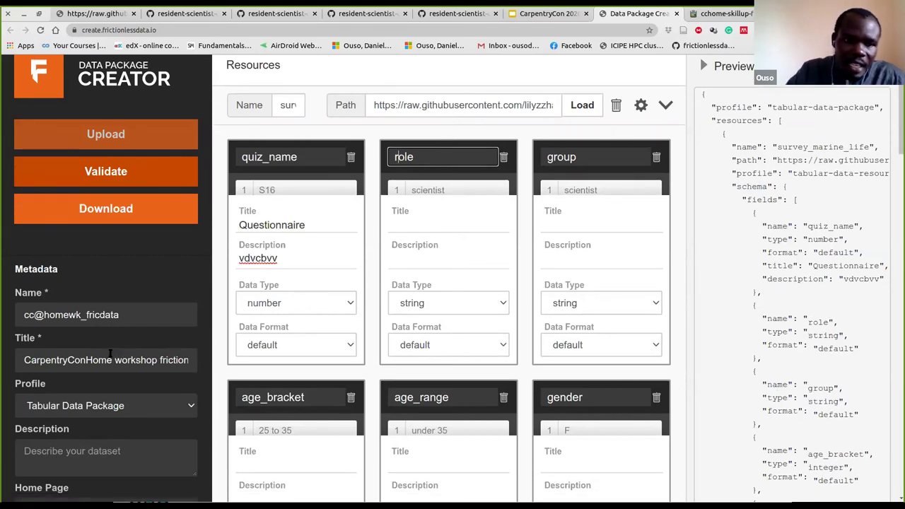
scroll(110, 353, down, 2)
scroll(219, 281, down, 3)
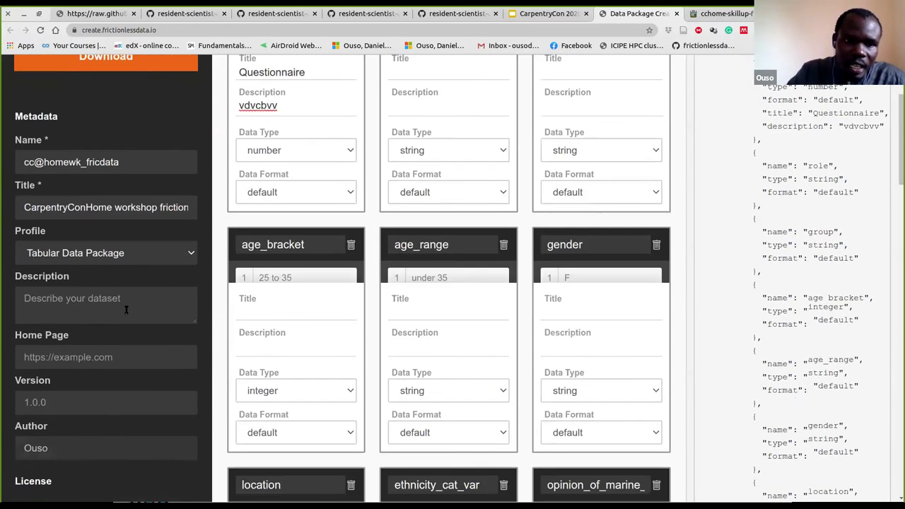
scroll(128, 308, down, 1)
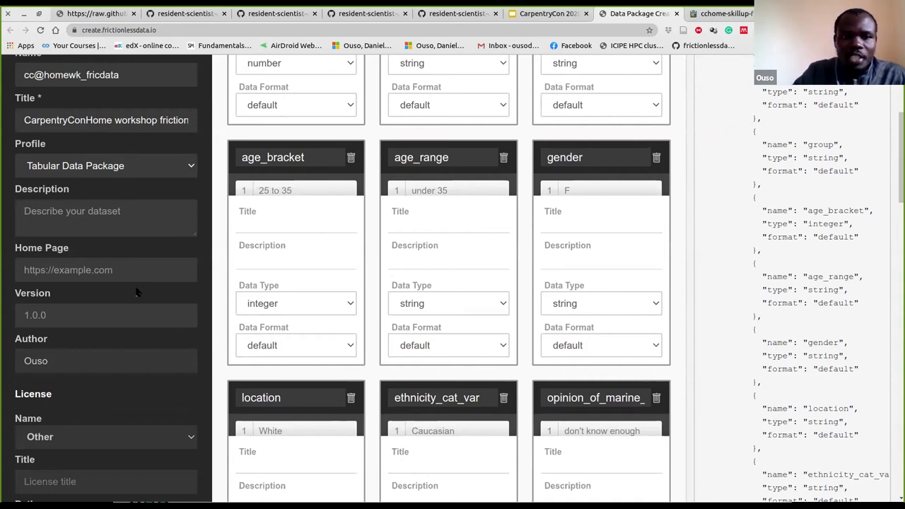
scroll(137, 277, up, 2)
scroll(130, 260, up, 5)
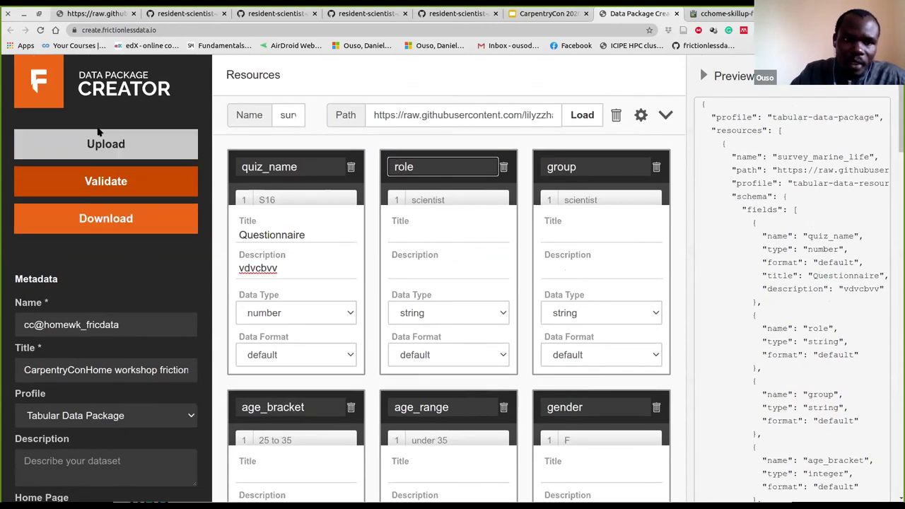
click(91, 184)
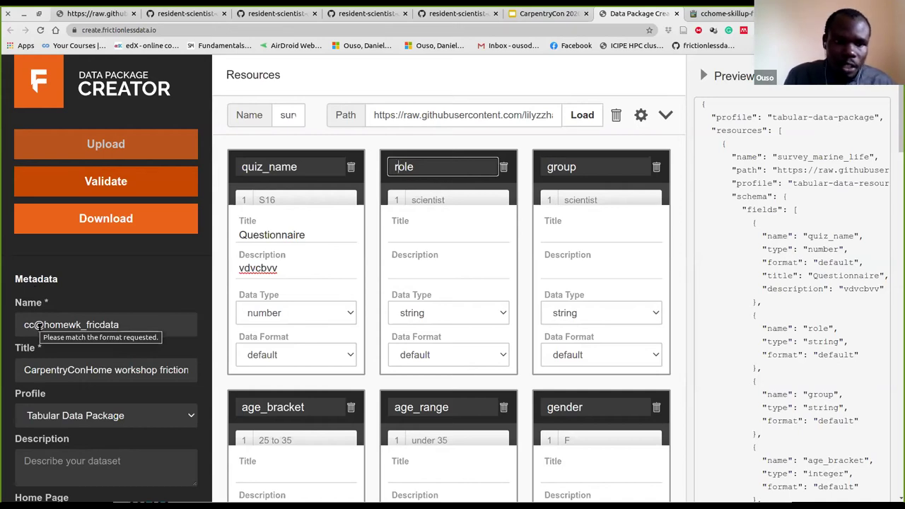
Replace the underscore in the package name with a space and revalidate, revealing three descriptor errors
click(84, 325)
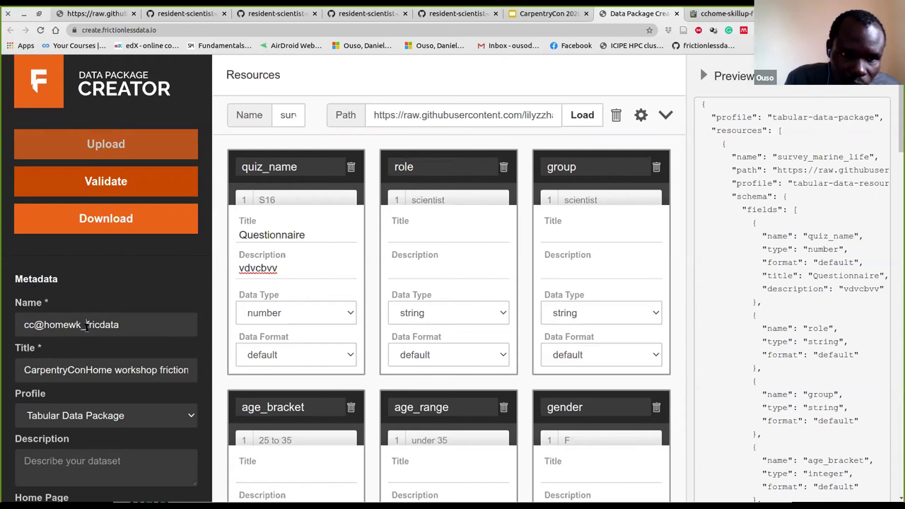
key(BackSpace)
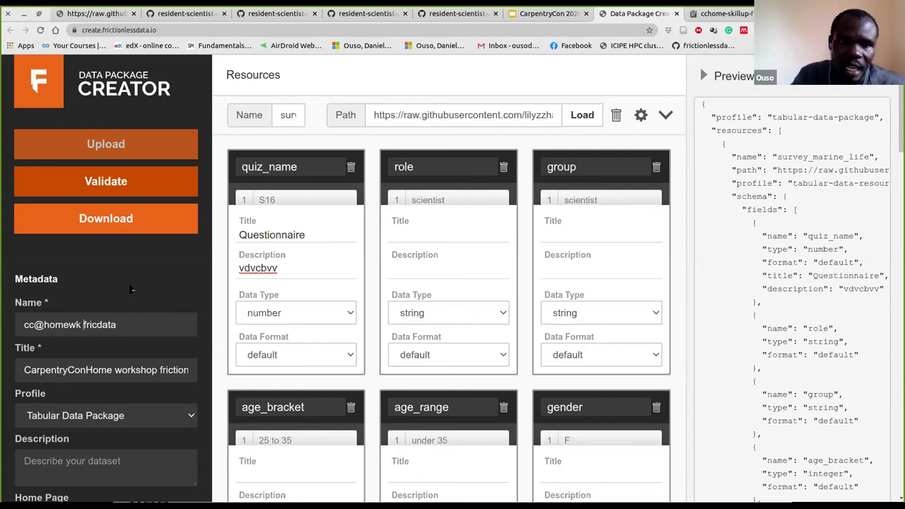
click(79, 186)
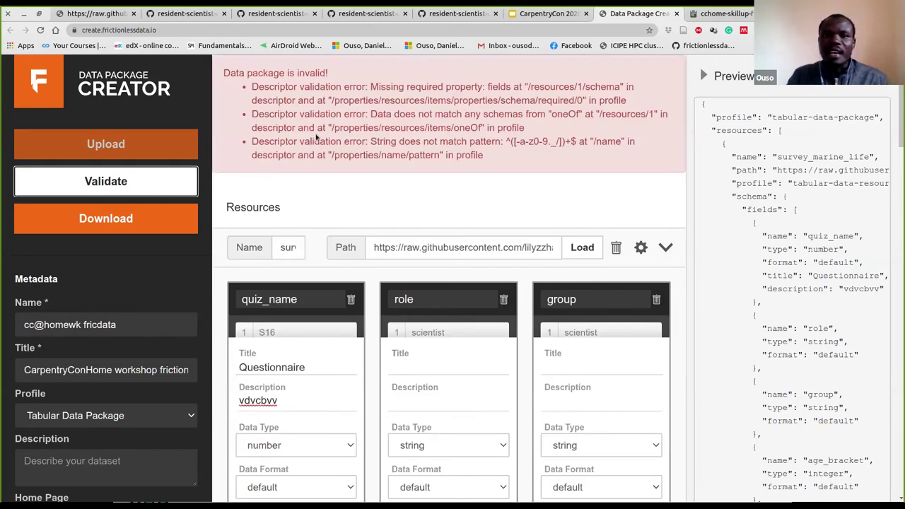
scroll(399, 94, down, 1)
scroll(399, 94, down, 1)
scroll(398, 94, up, 1)
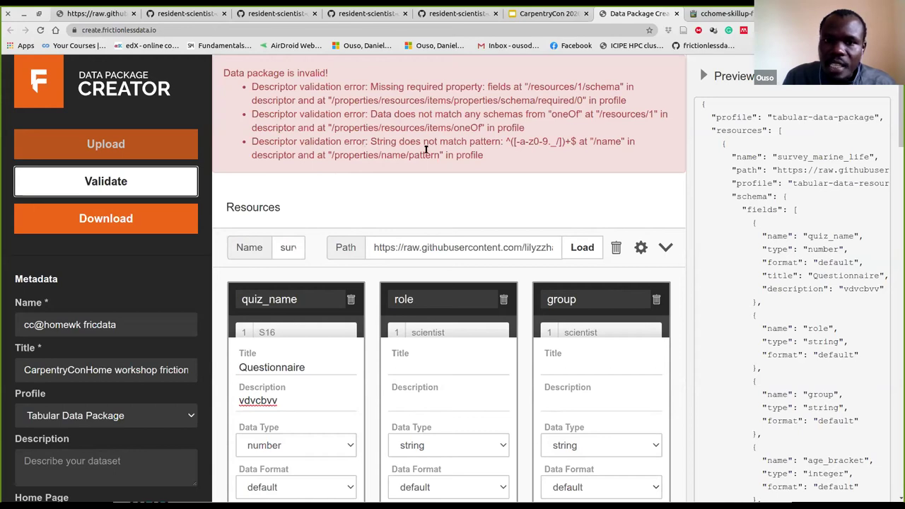
click(510, 140)
drag(508, 141, 576, 141)
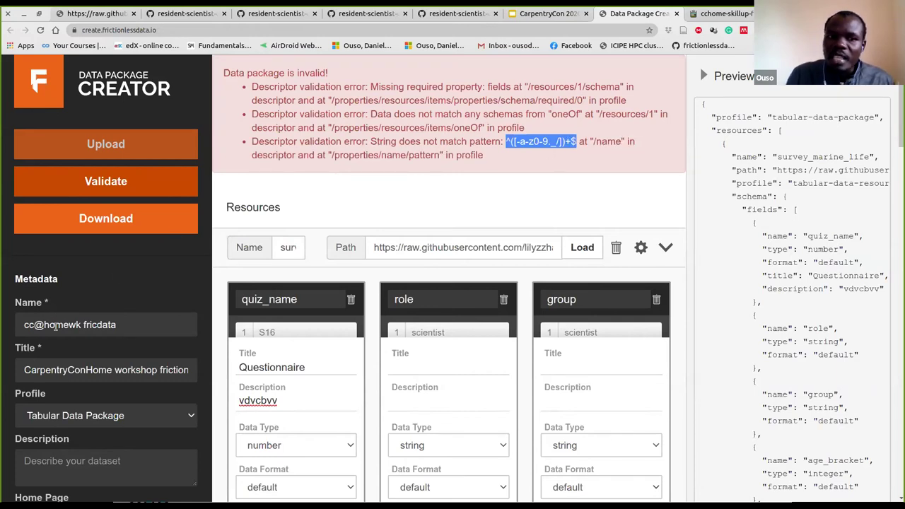
mouse_move(53, 322)
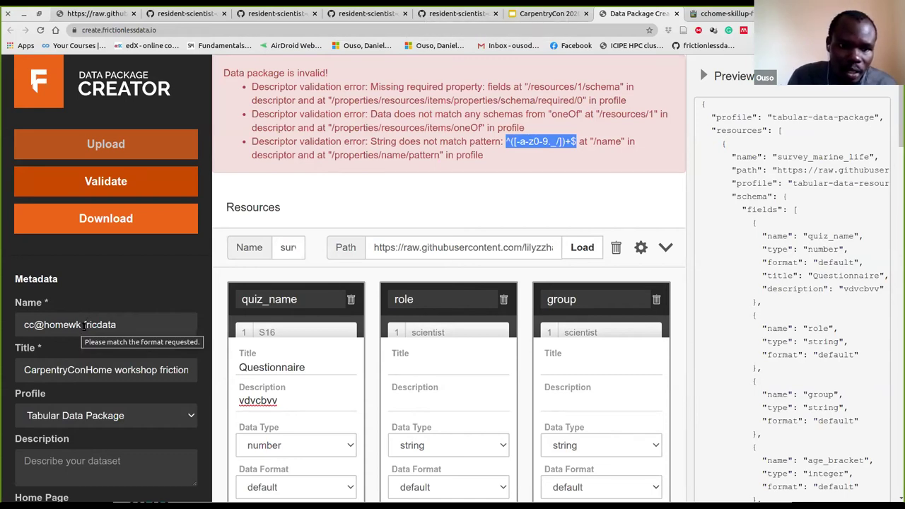
click(84, 325)
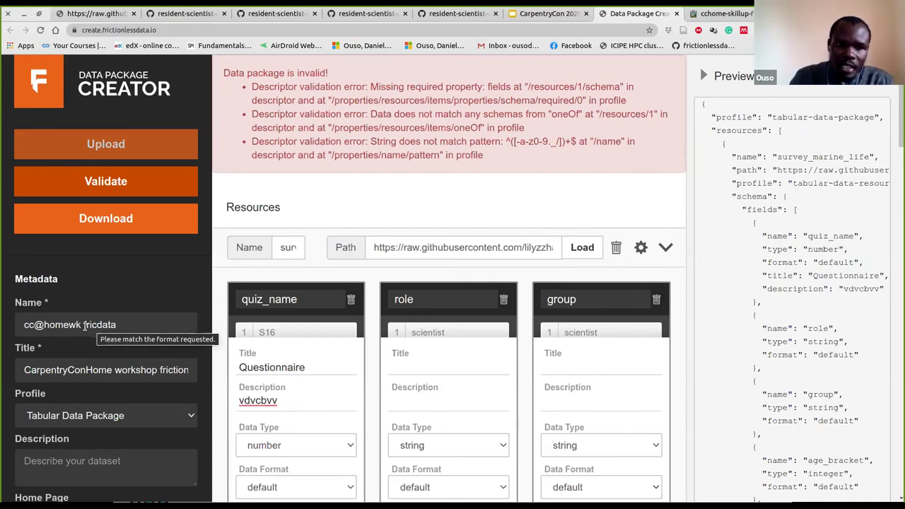
Restore the name to cc@homewk_fricdata and revalidate repeatedly; the three errors remain
key(BackSpace)
text(_)
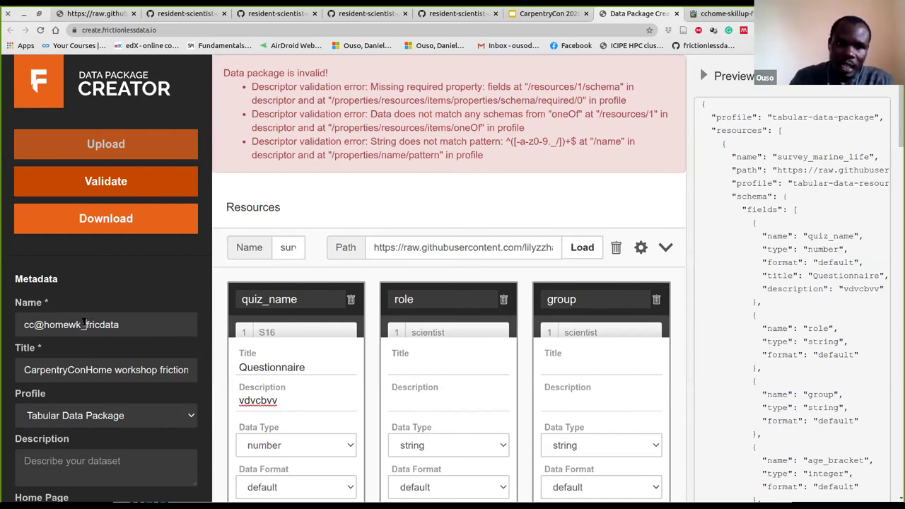
scroll(183, 295, down, 1)
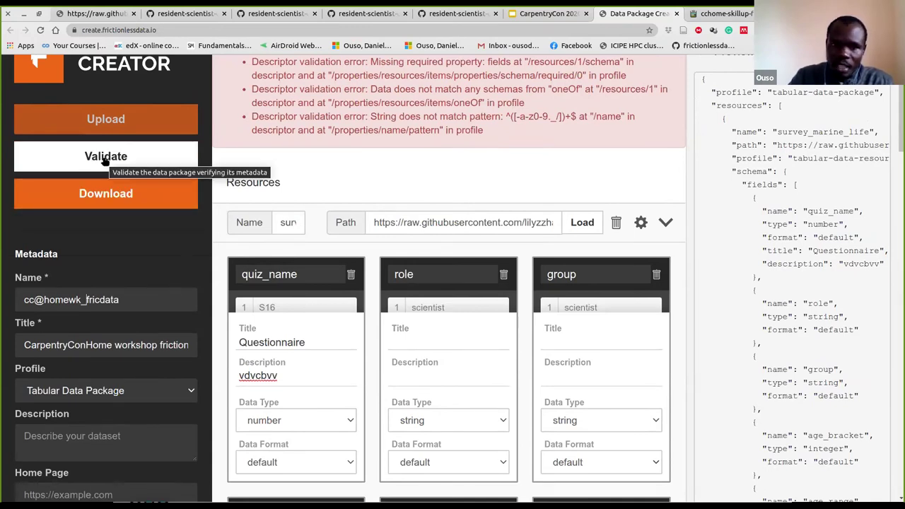
click(105, 161)
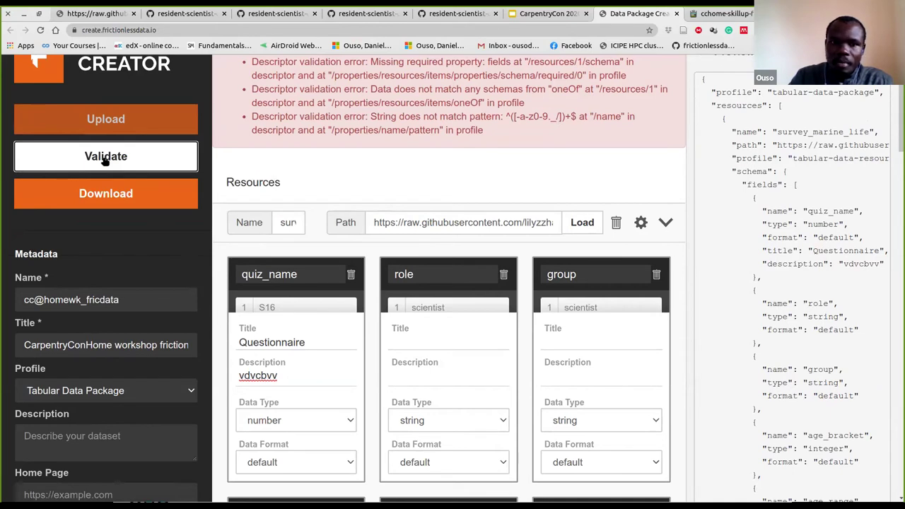
scroll(303, 170, up, 1)
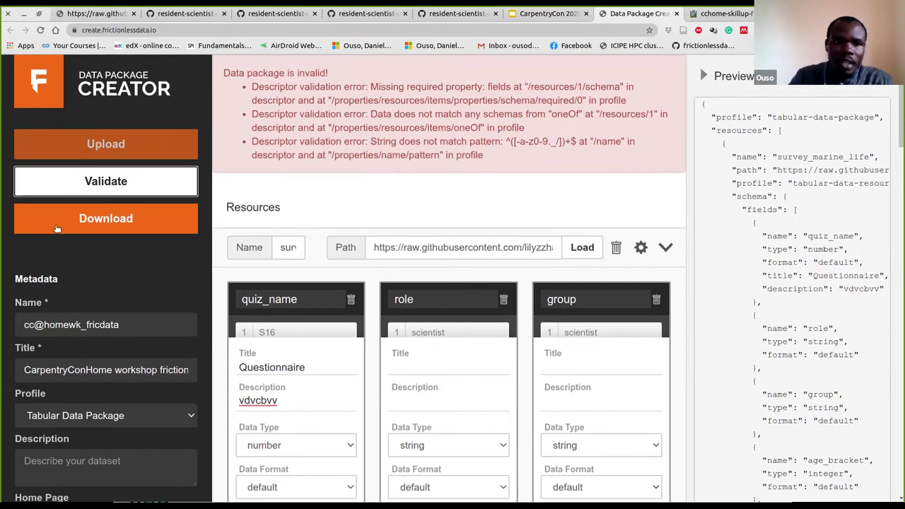
click(86, 182)
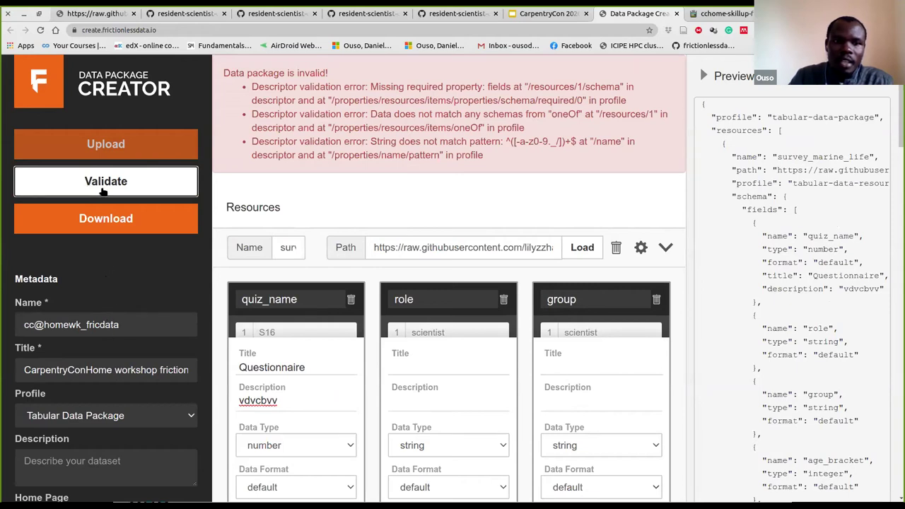
click(106, 186)
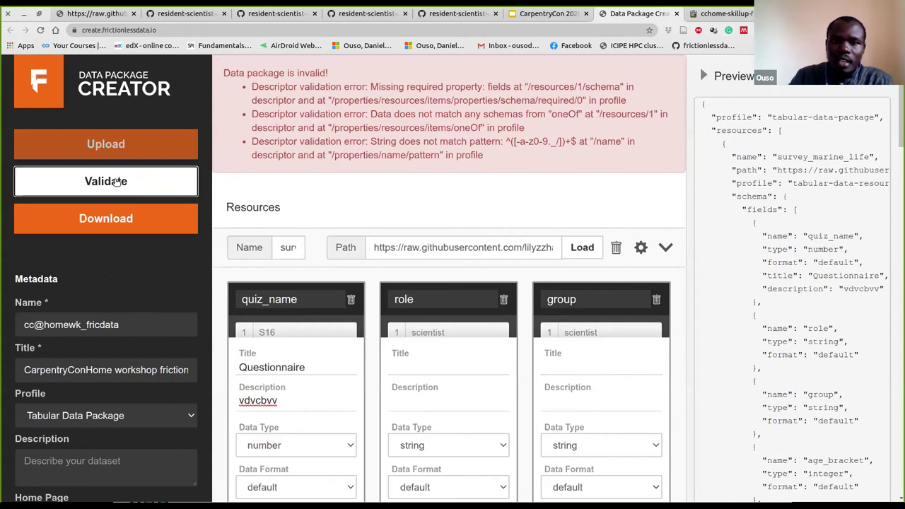
scroll(375, 212, down, 3)
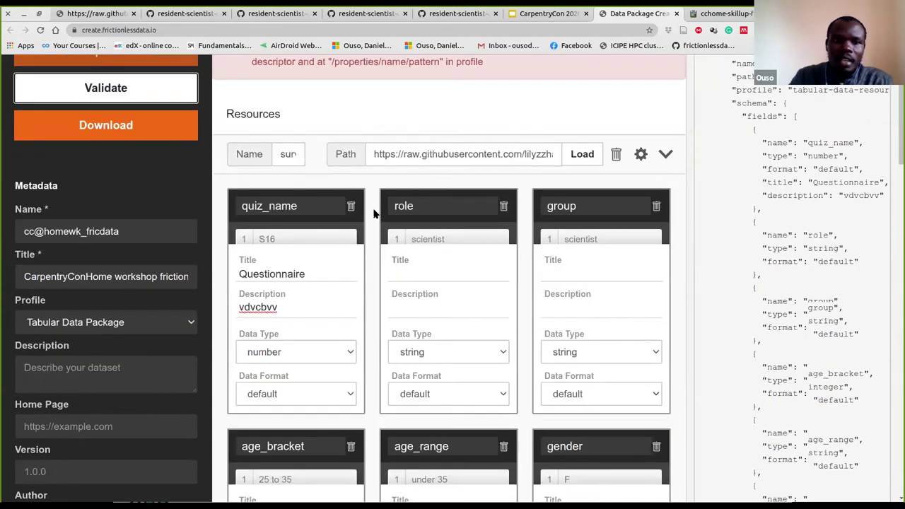
scroll(375, 212, down, 2)
scroll(374, 212, up, 3)
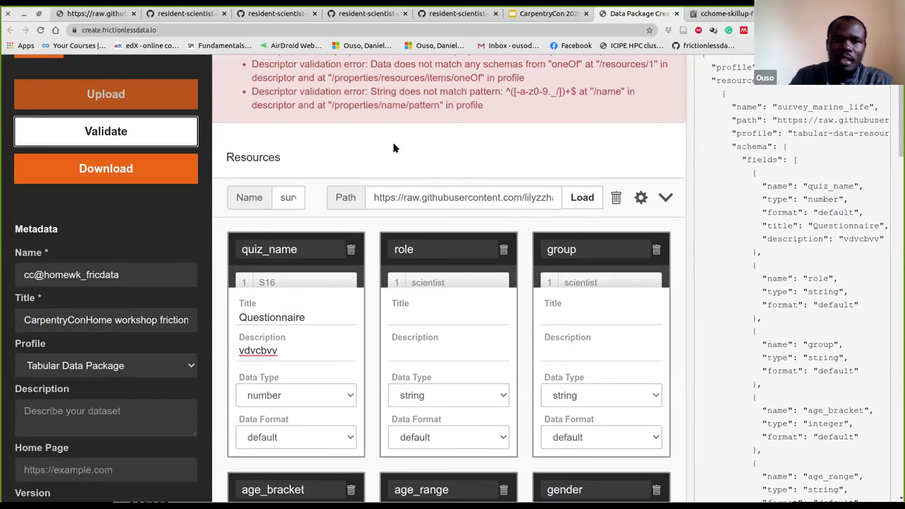
scroll(376, 173, up, 2)
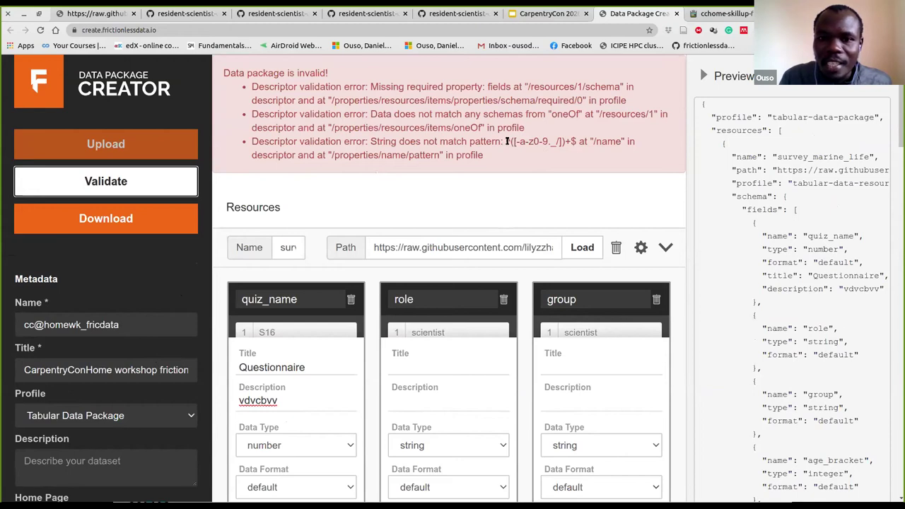
Remove the @ so the name reads cchomewk_fricdata and revalidate, leaving two /resources/1 errors
drag(506, 142, 577, 136)
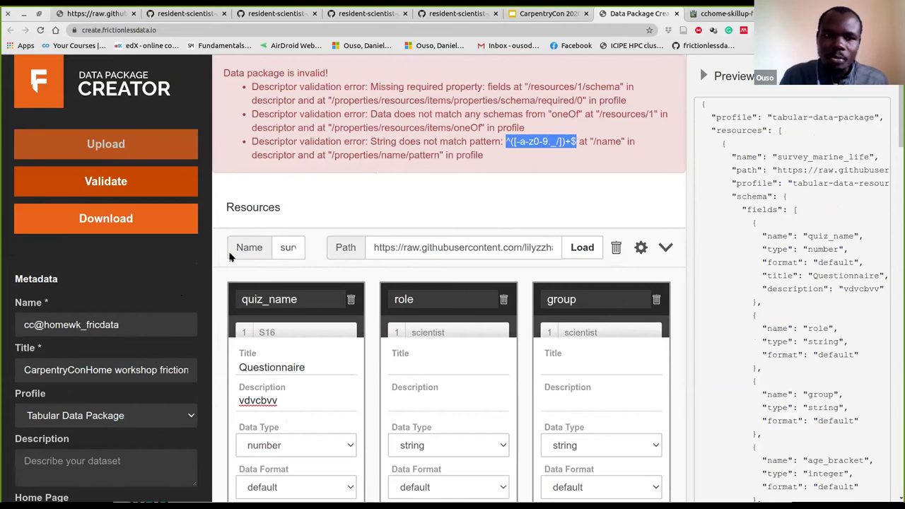
click(44, 325)
key(BackSpace)
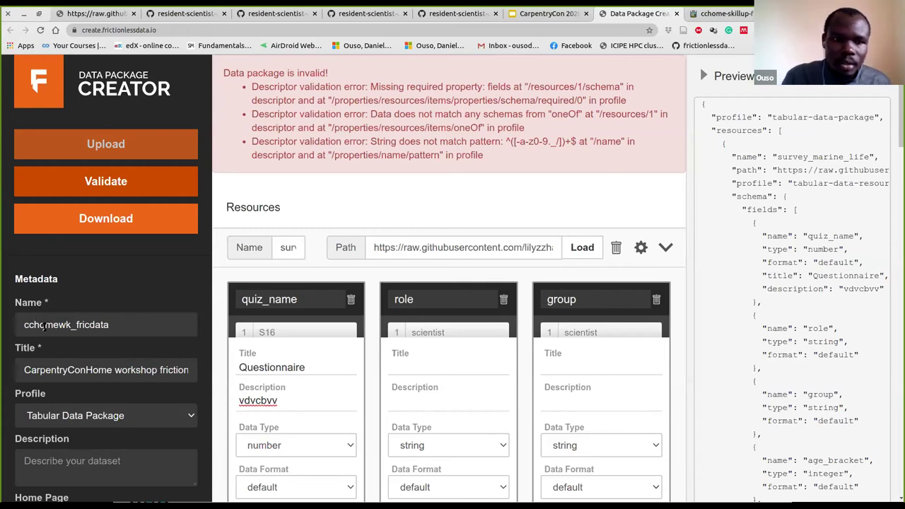
click(71, 182)
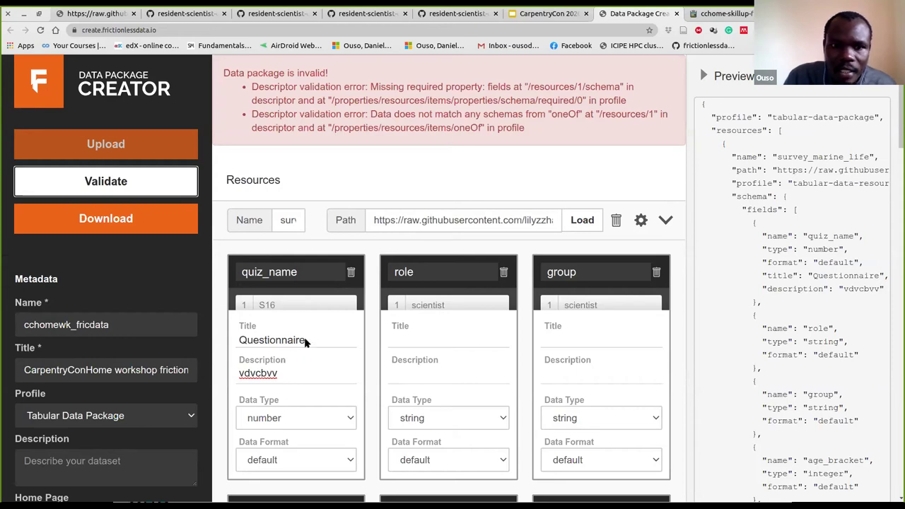
click(290, 220)
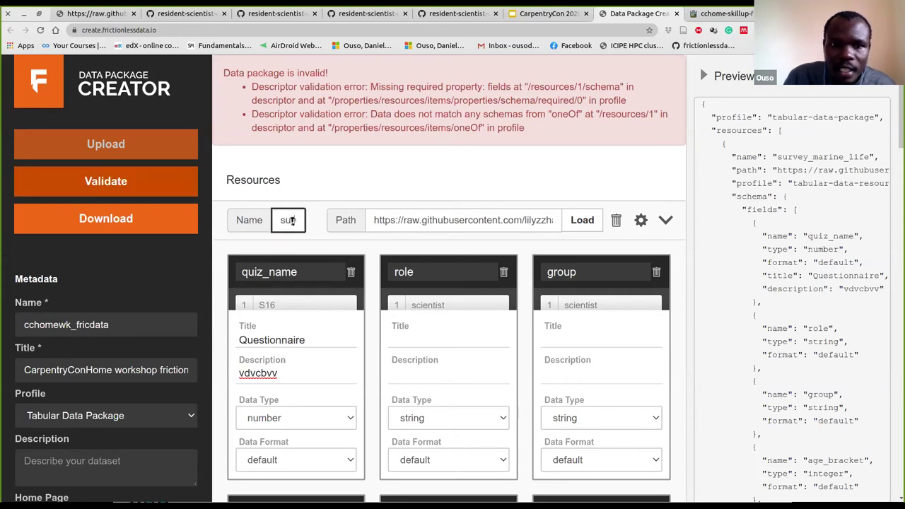
Hide the JSON preview and delete the empty resource2, leaving only survey_marine_life
click(702, 75)
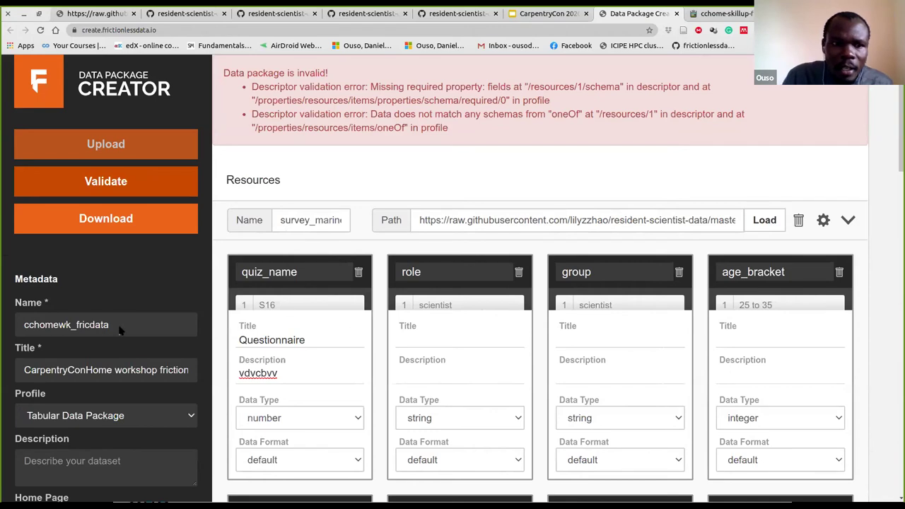
scroll(121, 329, down, 2)
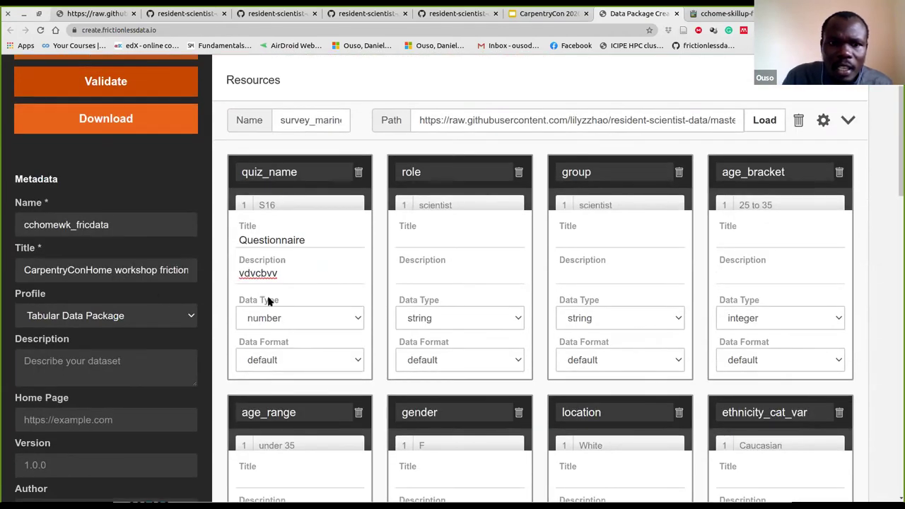
scroll(268, 300, down, 3)
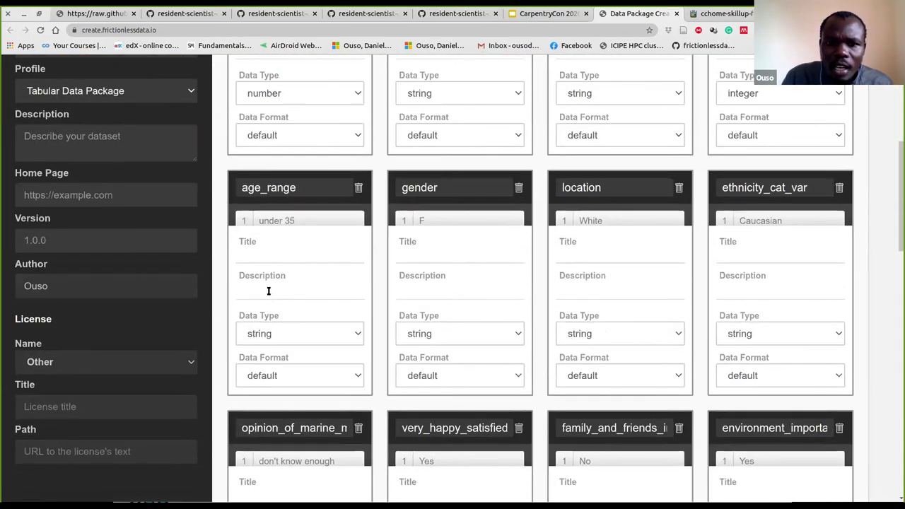
scroll(269, 291, down, 3)
scroll(267, 292, down, 2)
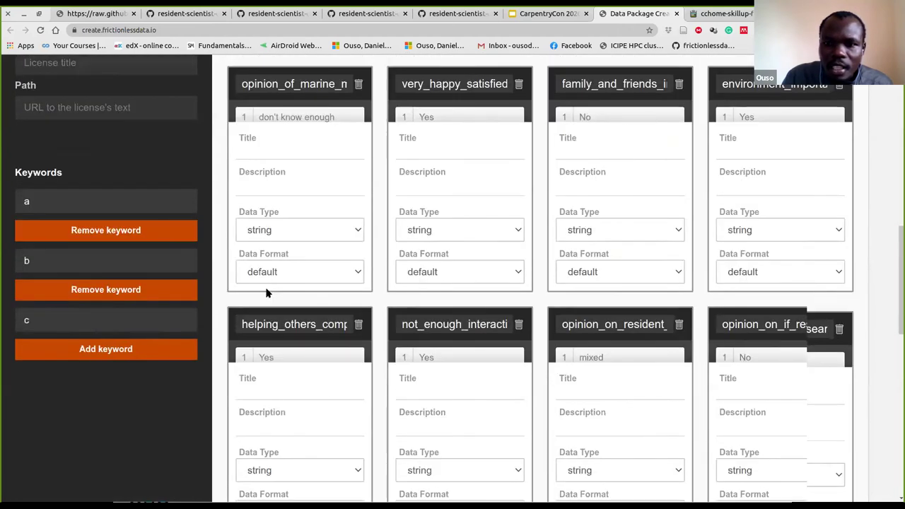
scroll(267, 292, down, 5)
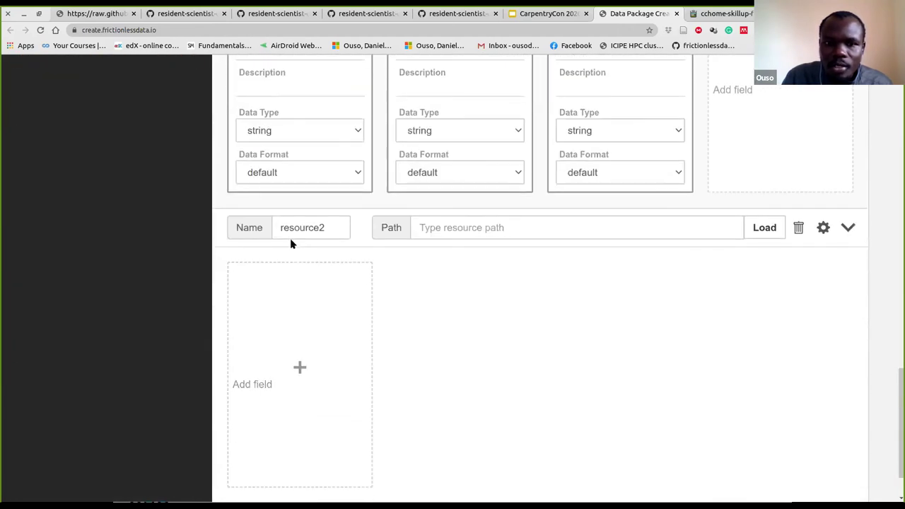
click(798, 230)
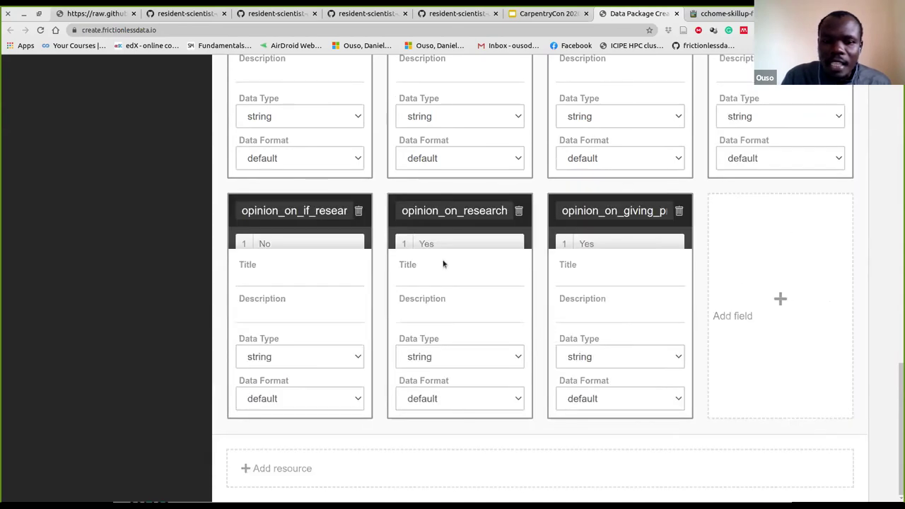
scroll(445, 265, up, 1)
scroll(449, 269, up, 8)
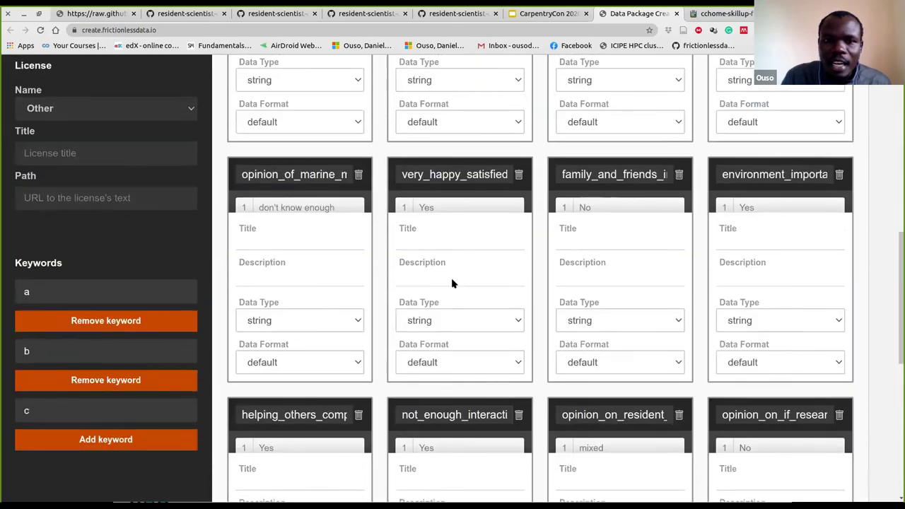
scroll(452, 281, up, 5)
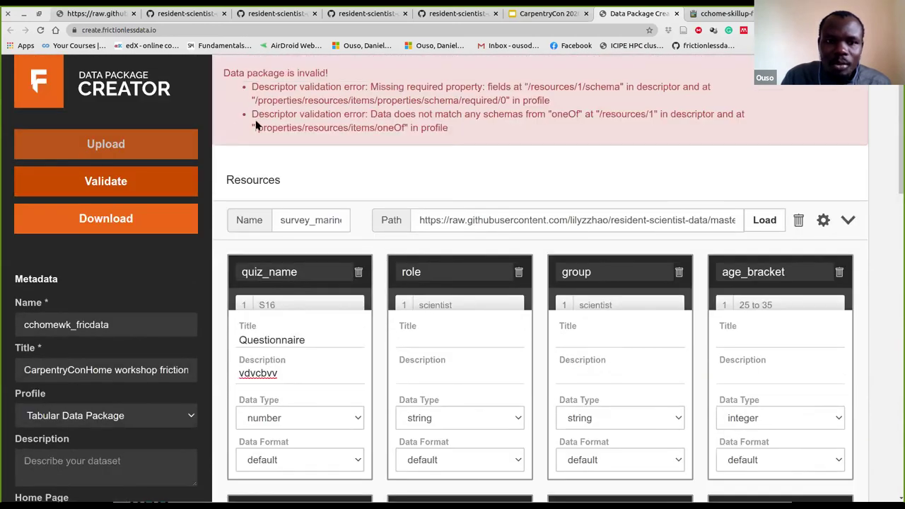
Re-validate the package and confirm 'Data package is valid!' for survey_marine_life and its fields
click(113, 182)
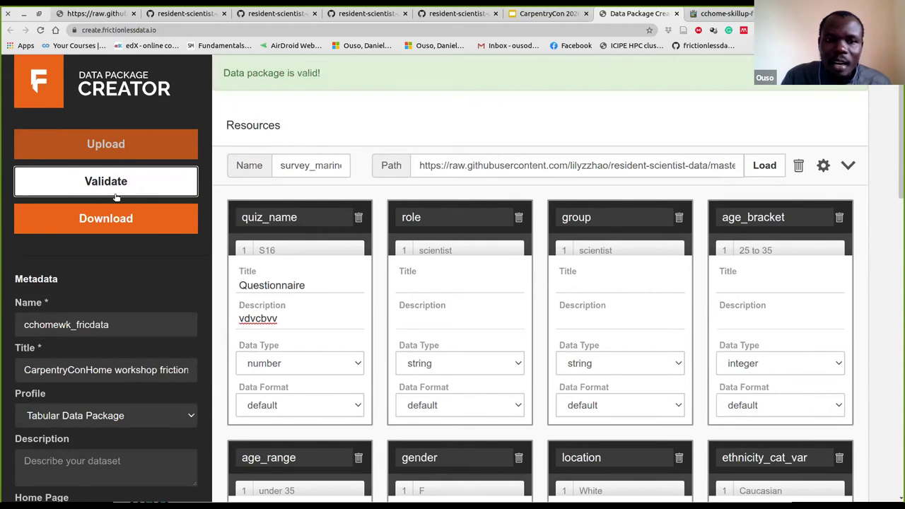
mouse_move(352, 233)
scroll(466, 346, down, 3)
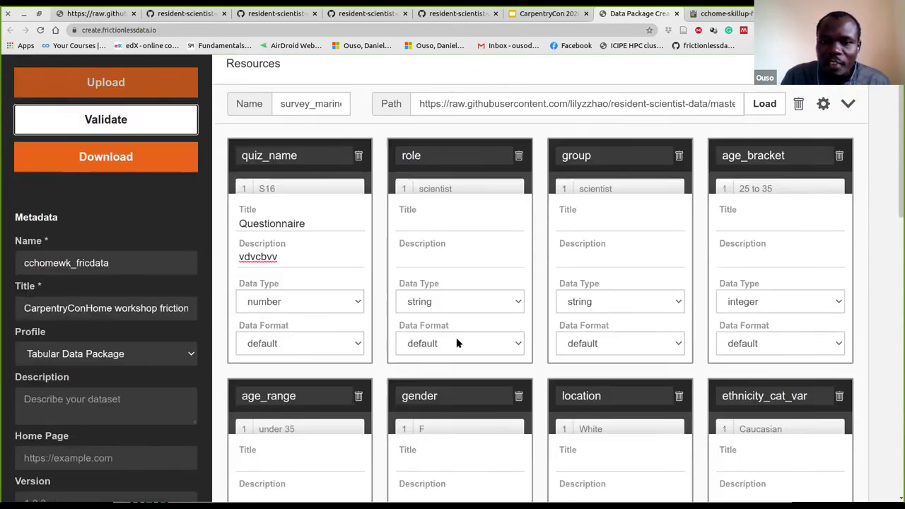
scroll(468, 342, down, 12)
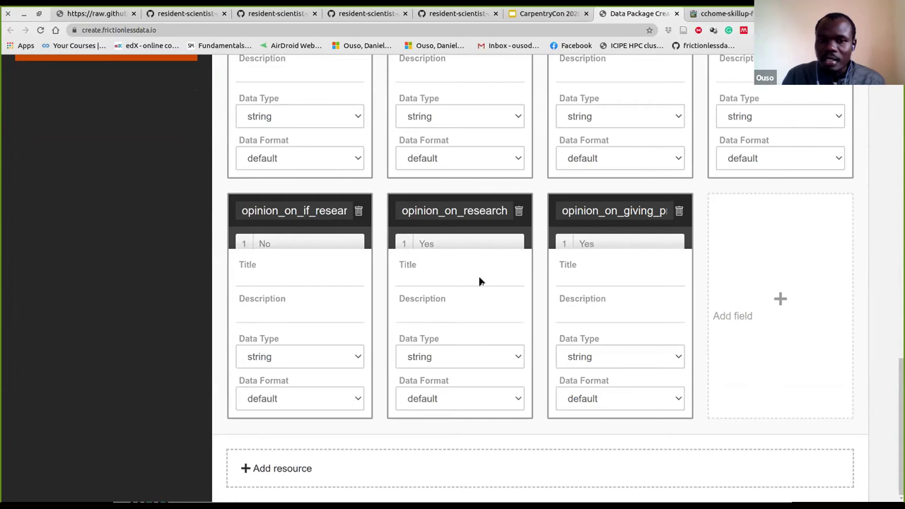
scroll(470, 224, up, 3)
scroll(468, 224, up, 6)
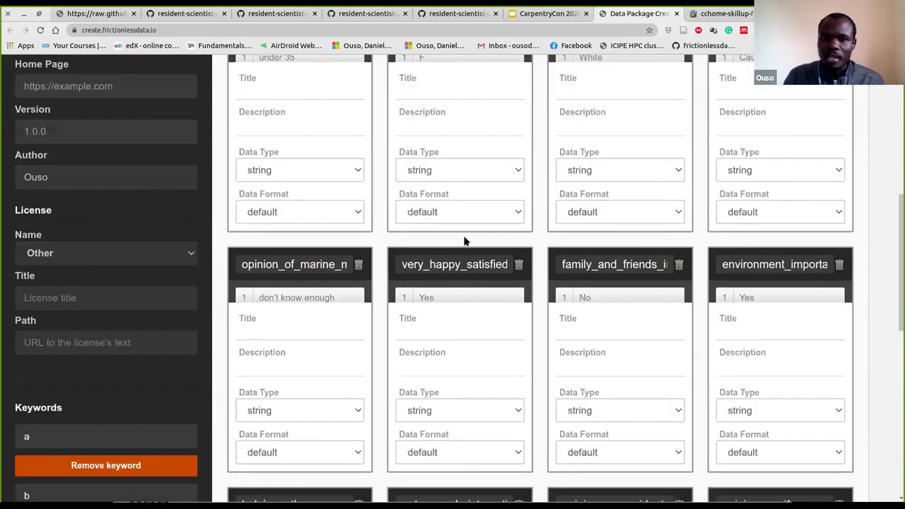
scroll(464, 241, up, 6)
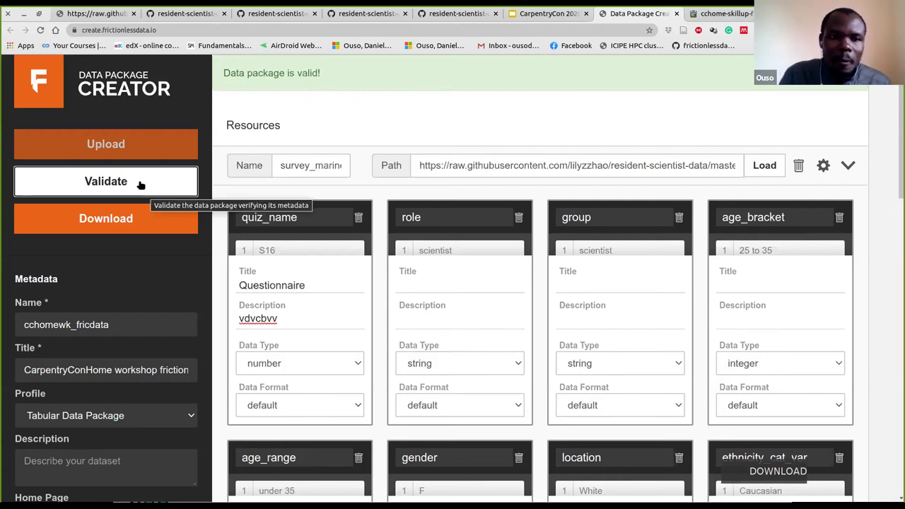
Download the valid data package descriptor as a datapackage JSON file
click(106, 222)
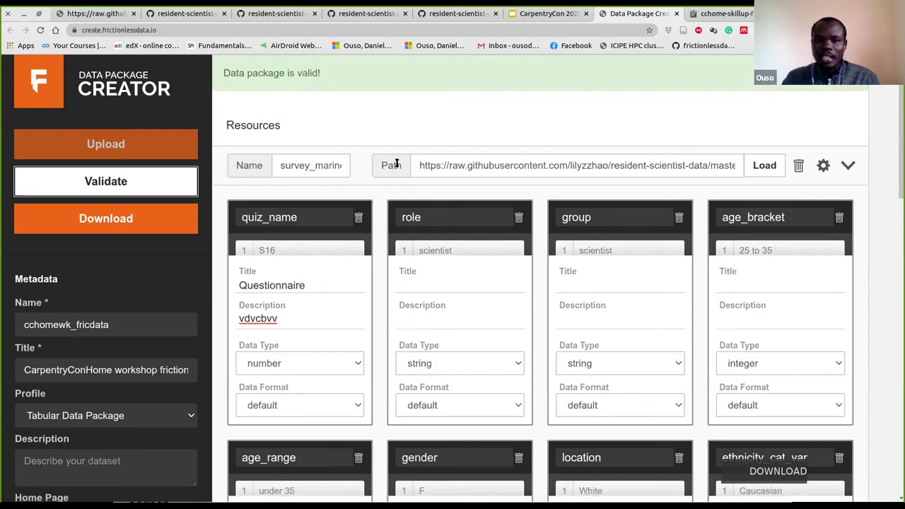
scroll(396, 164, down, 5)
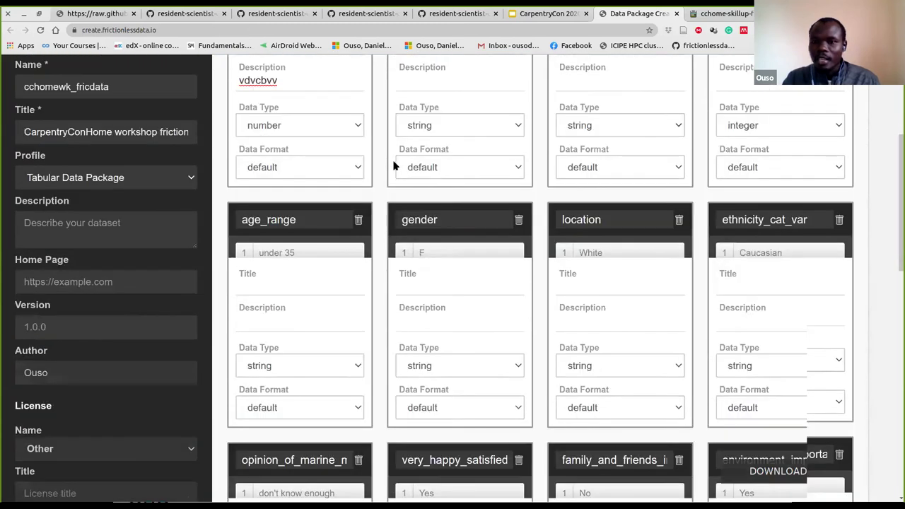
scroll(394, 164, down, 9)
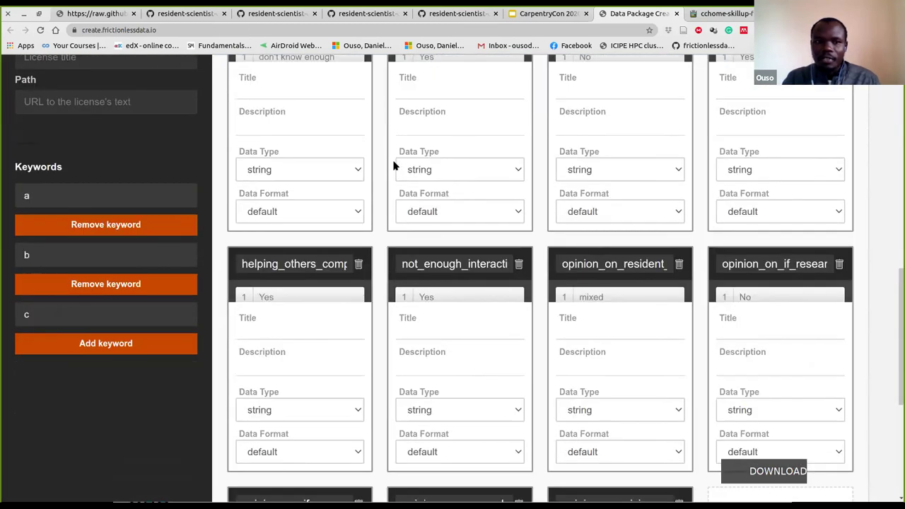
scroll(479, 182, up, 1)
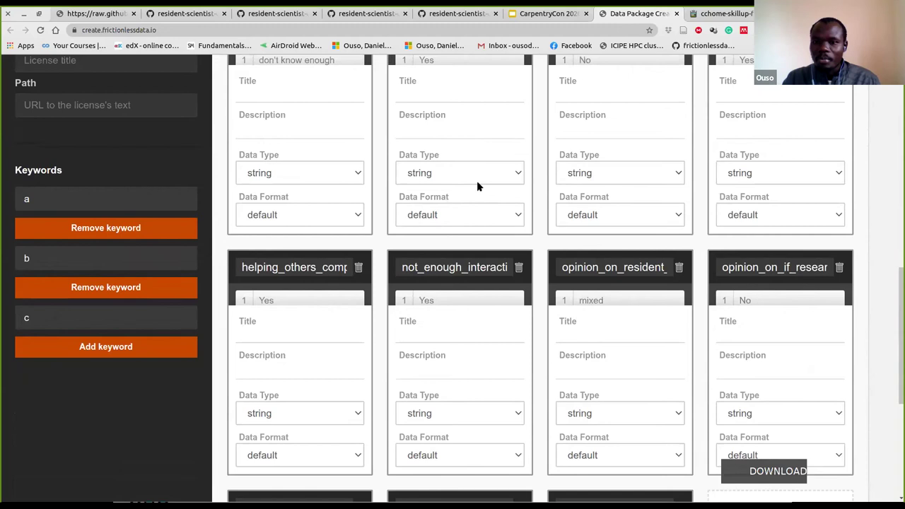
scroll(477, 186, up, 10)
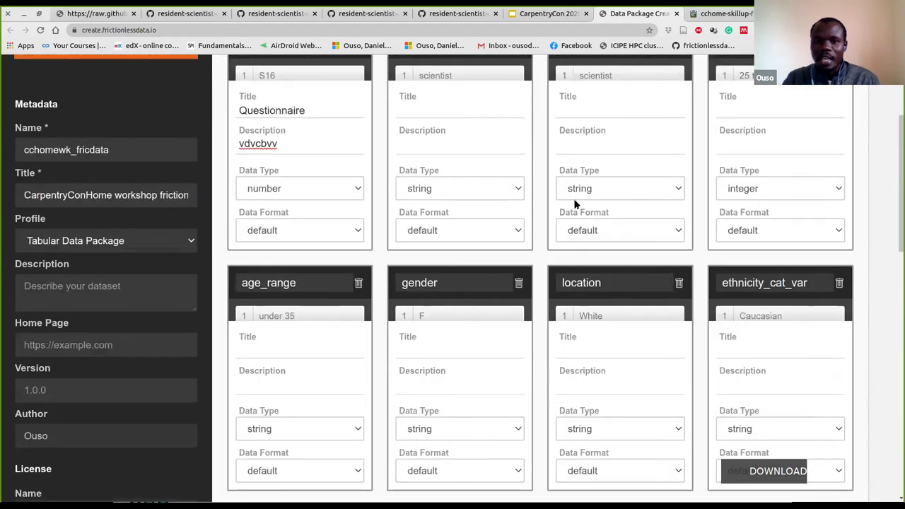
scroll(570, 199, up, 3)
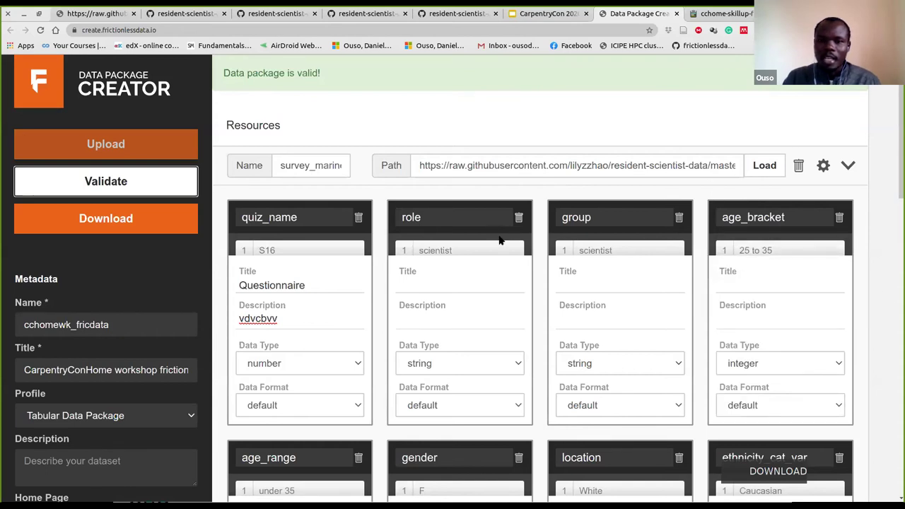
mouse_move(491, 250)
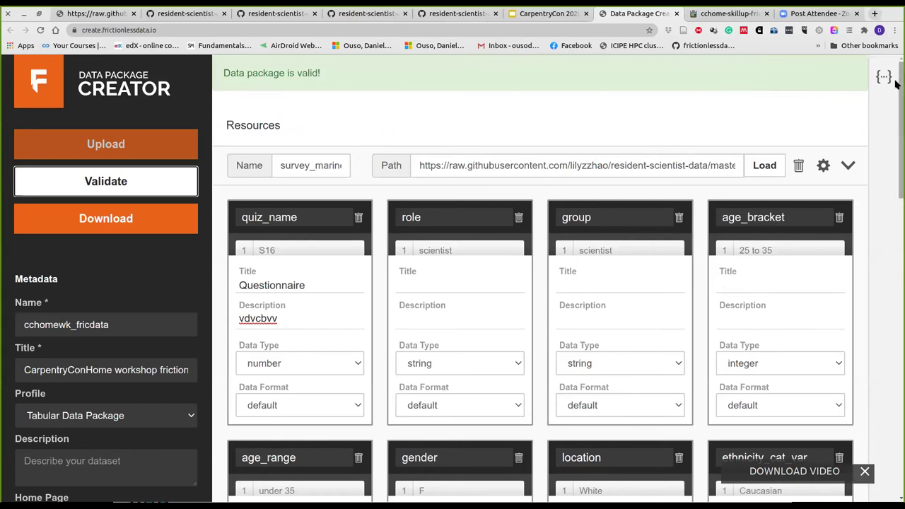
scroll(896, 194, down, 1)
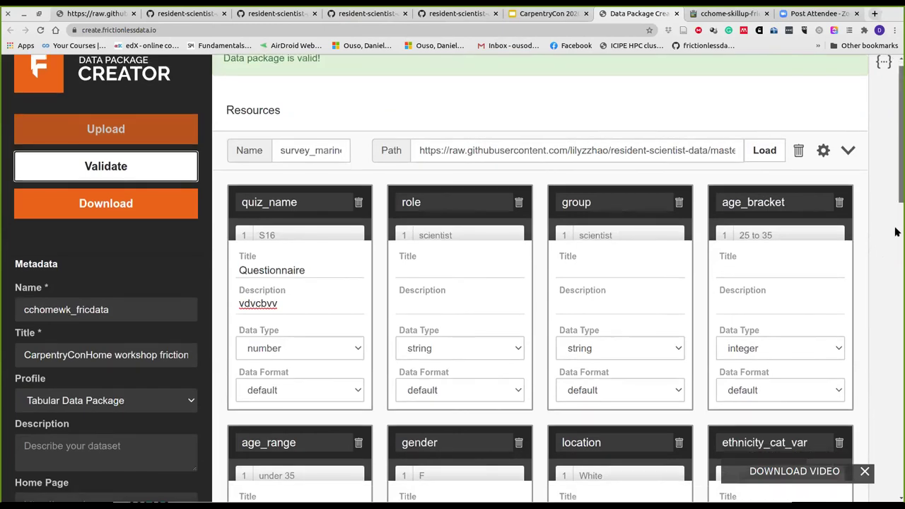
scroll(896, 146, down, 1)
scroll(883, 149, up, 1)
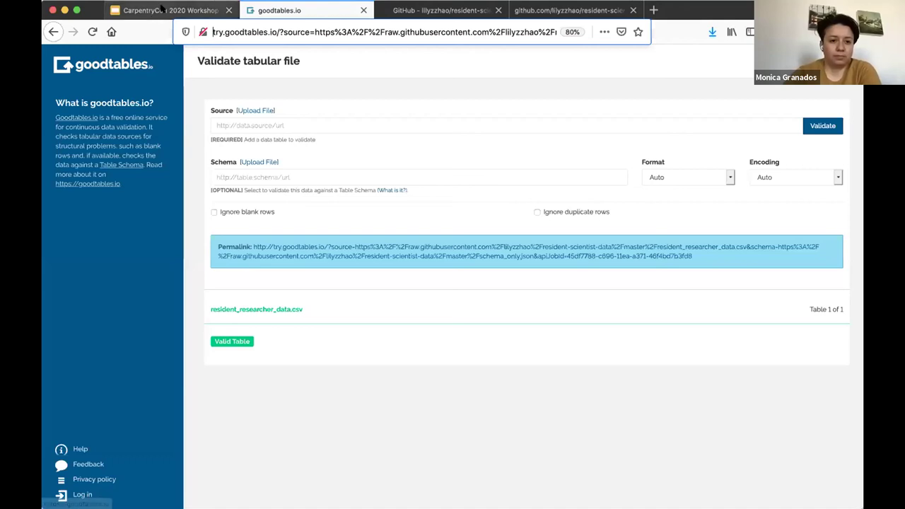
Return to the CarpentryCon 2020 Workshop Slides in Google Slides
click(161, 10)
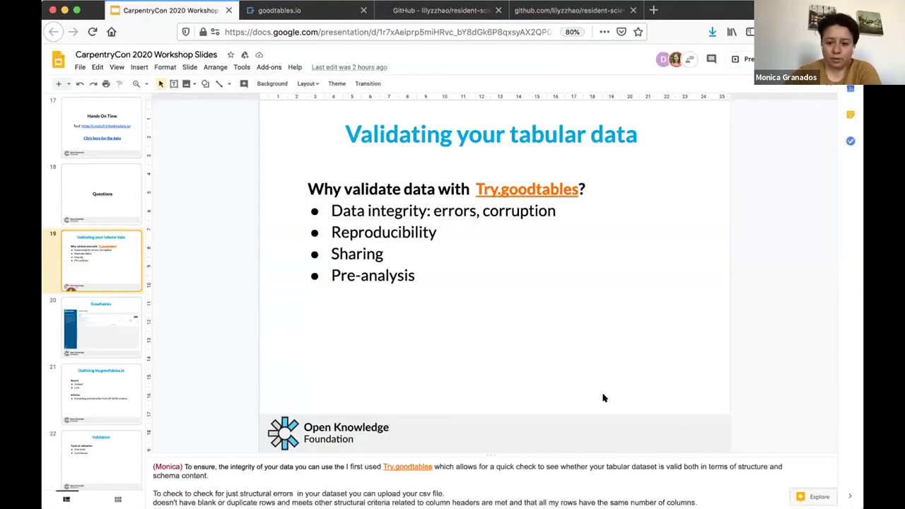
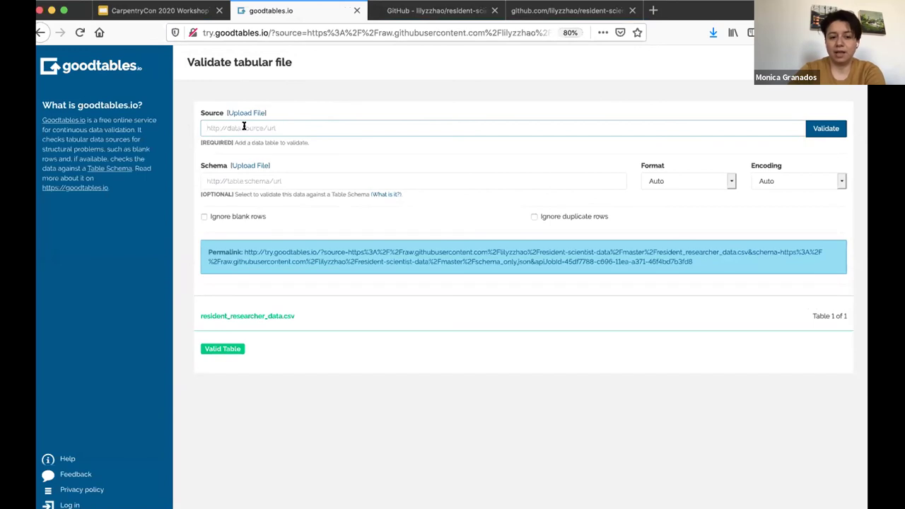
Browse the GitHub repository and open the raw resident_researcher_data.csv in its own tab
click(243, 127)
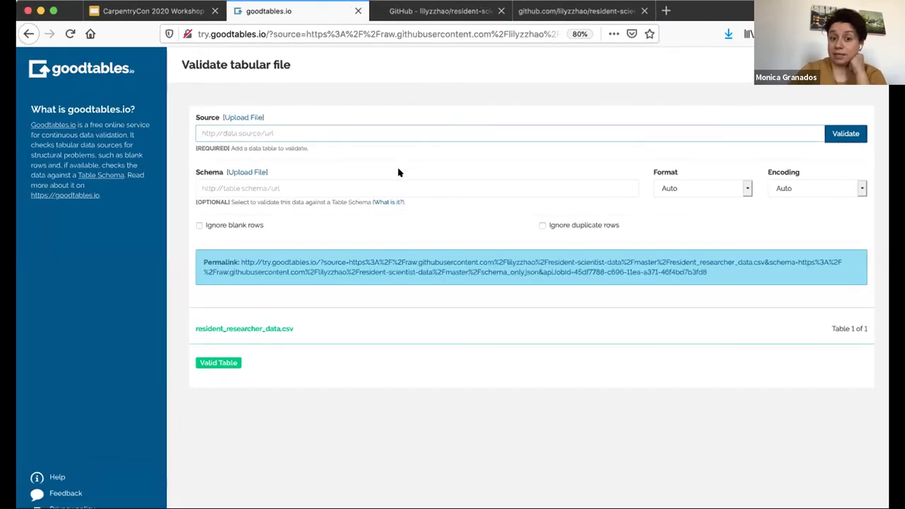
click(439, 11)
scroll(256, 280, down, 3)
scroll(256, 281, up, 5)
scroll(256, 281, down, 3)
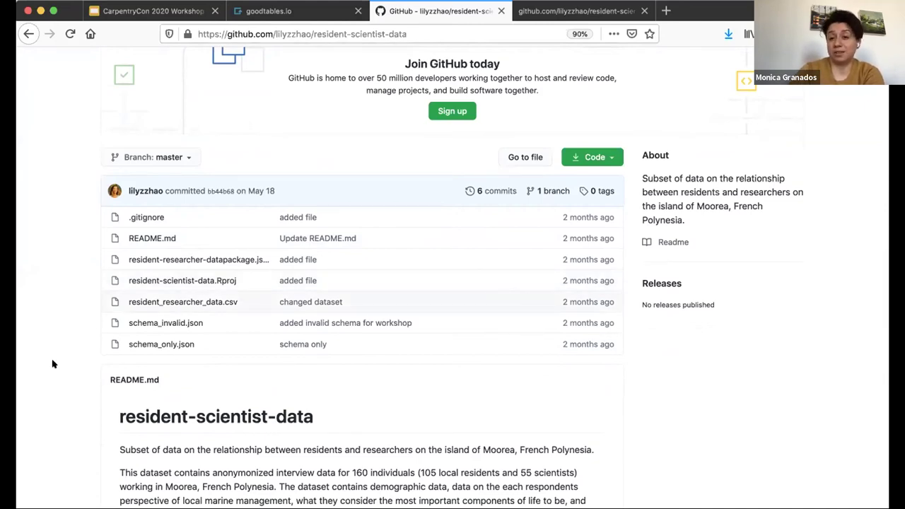
click(322, 13)
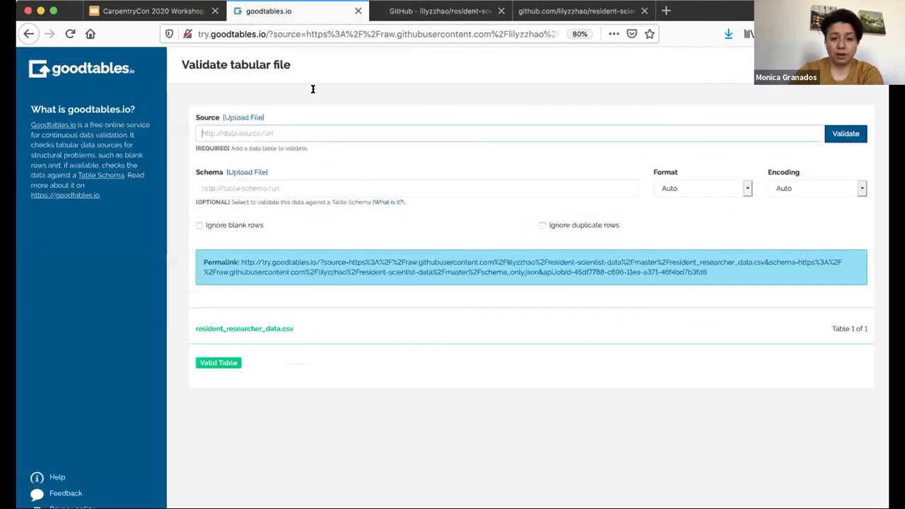
click(410, 12)
scroll(202, 396, down, 2)
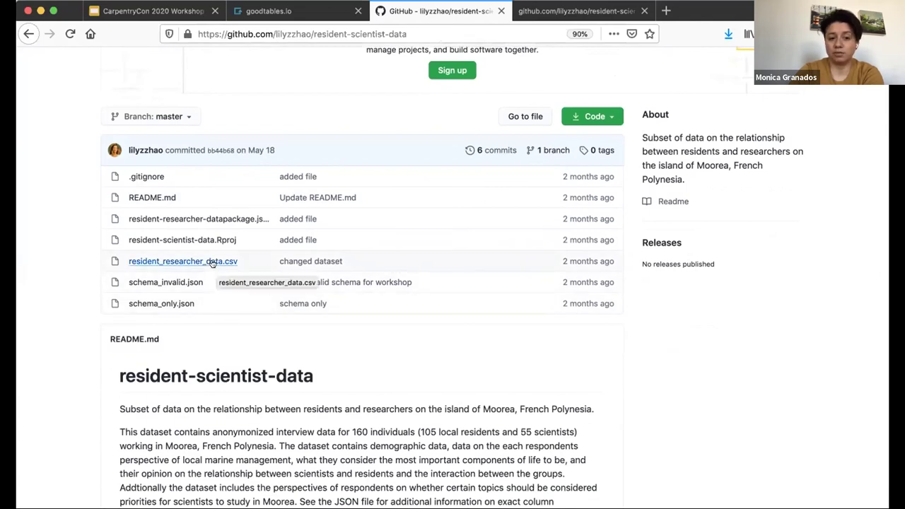
click(581, 10)
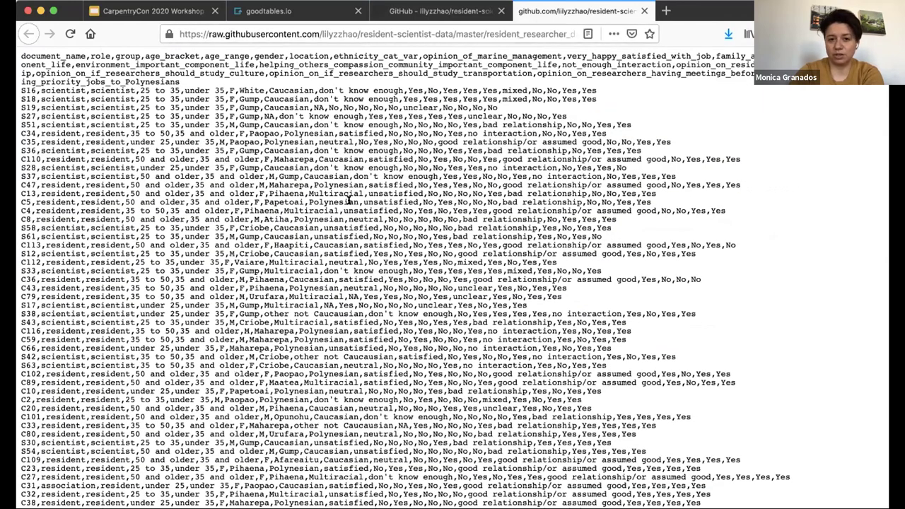
Copy the raw resident_researcher_data.csv URL and enter it in the goodtables.io Source field
click(448, 33)
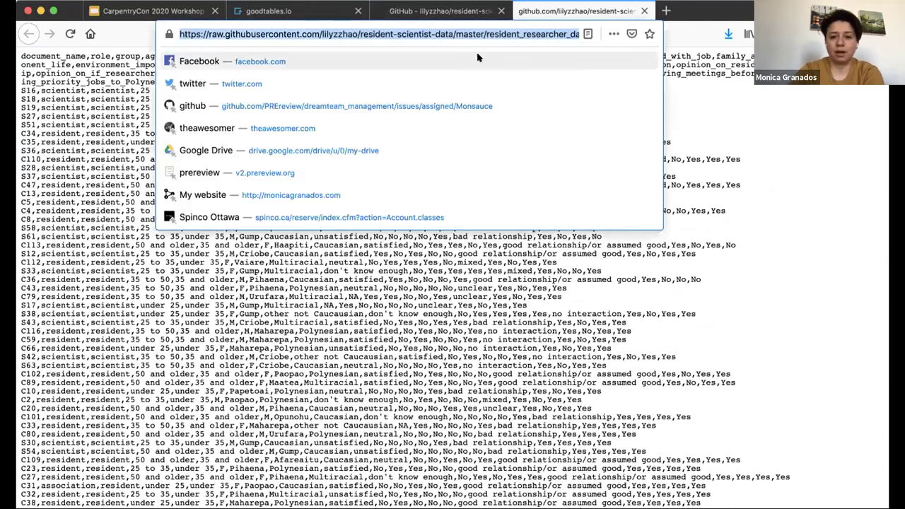
click(262, 10)
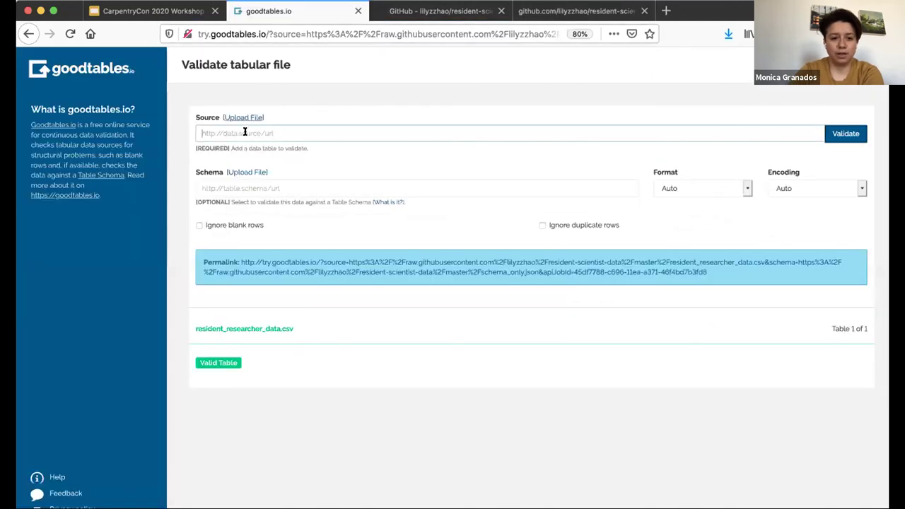
click(240, 132)
key(Down)
key(Return)
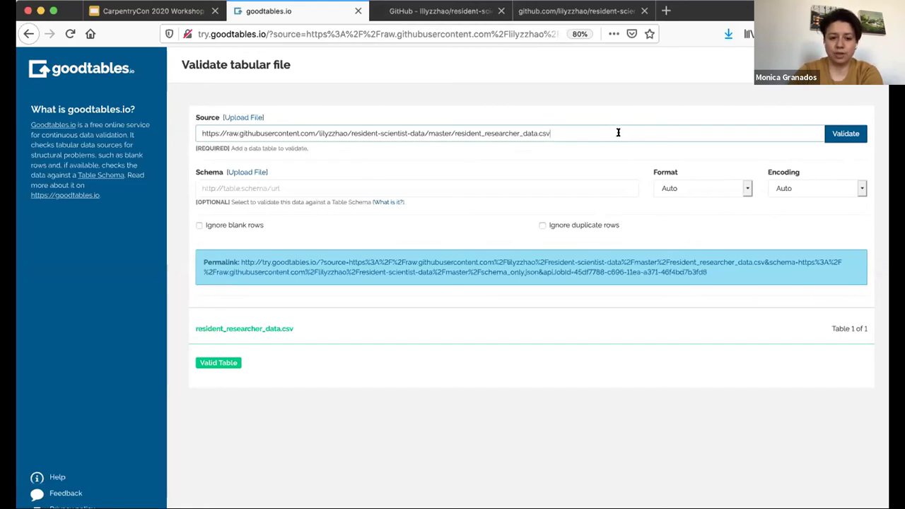
Validate resident_researcher_data.csv with no schema, getting a Valid Table (Table 1 of 1)
click(842, 131)
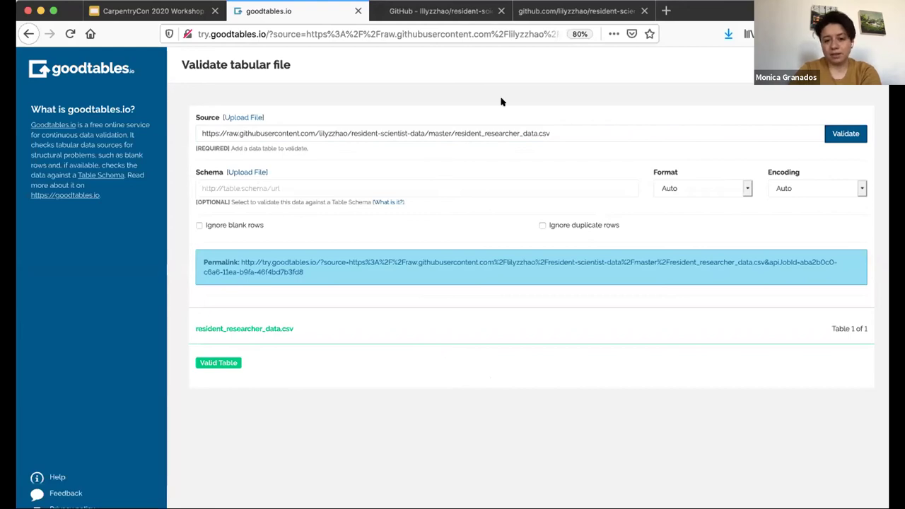
click(456, 188)
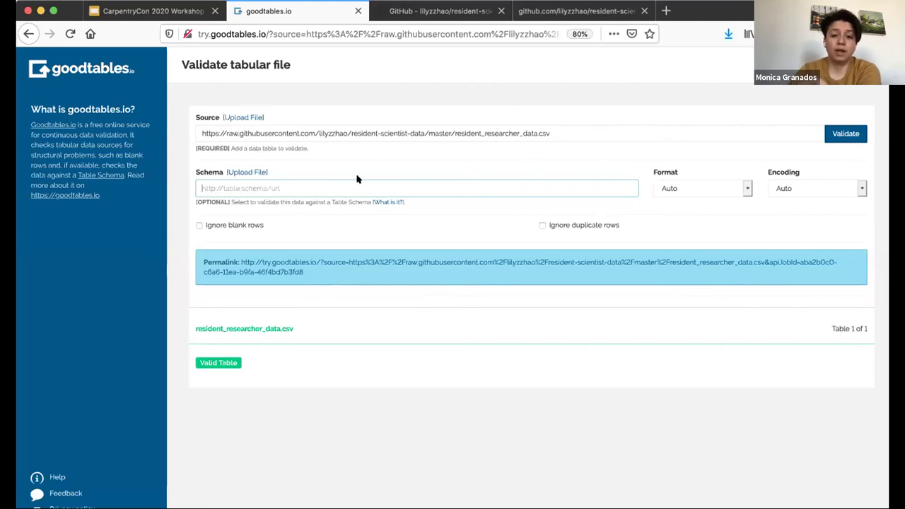
Open the raw version of schema_invalid.json from the GitHub repository
click(317, 188)
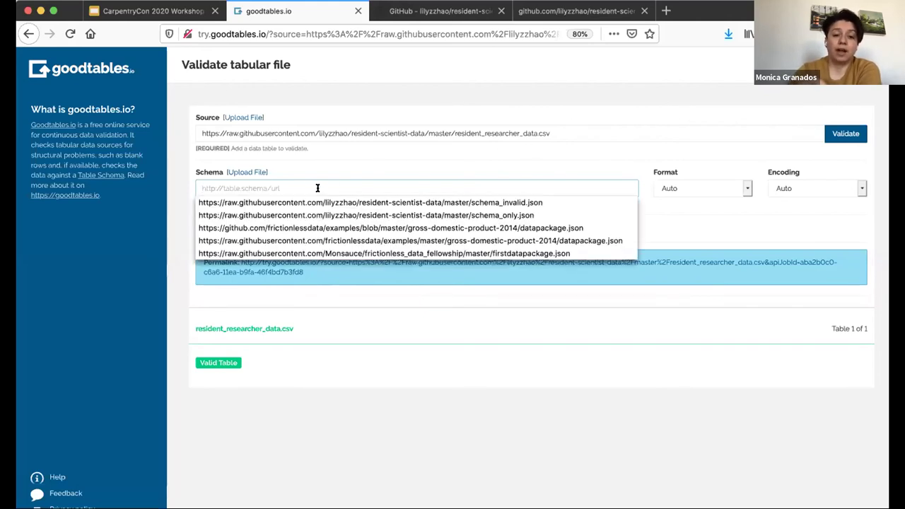
click(357, 170)
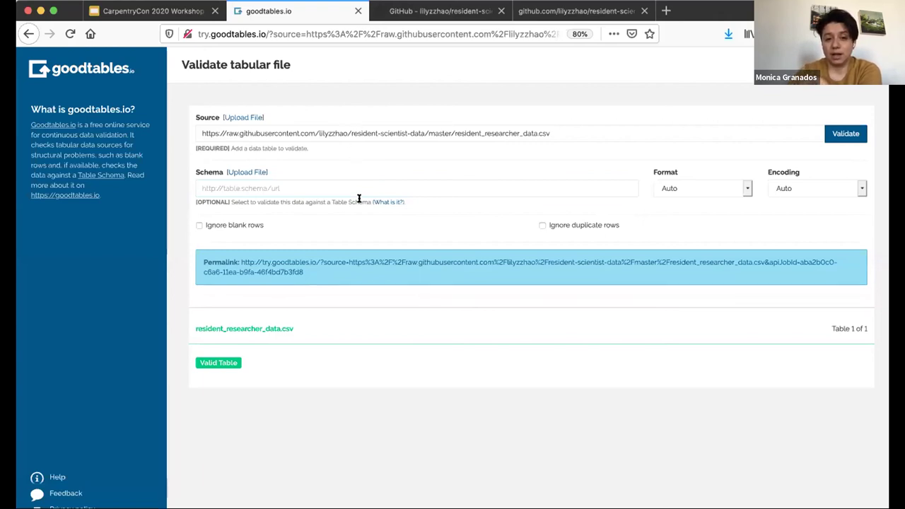
click(457, 11)
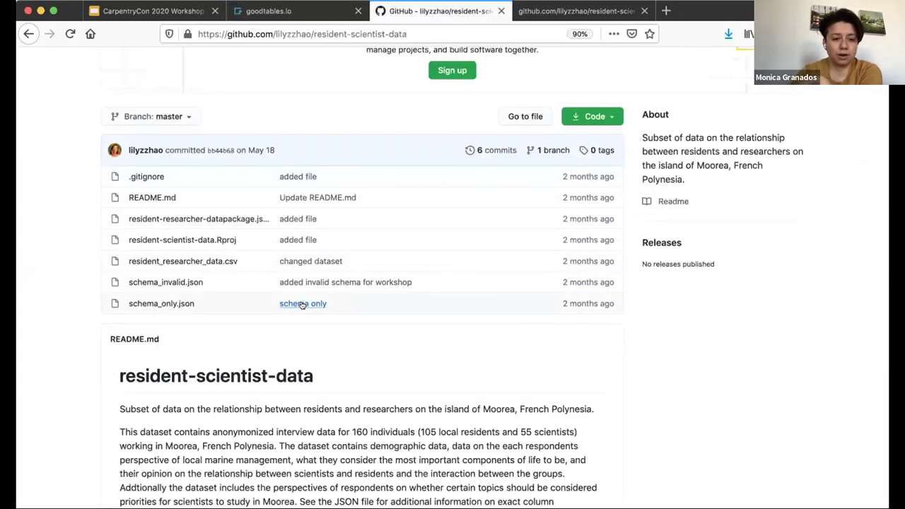
click(176, 282)
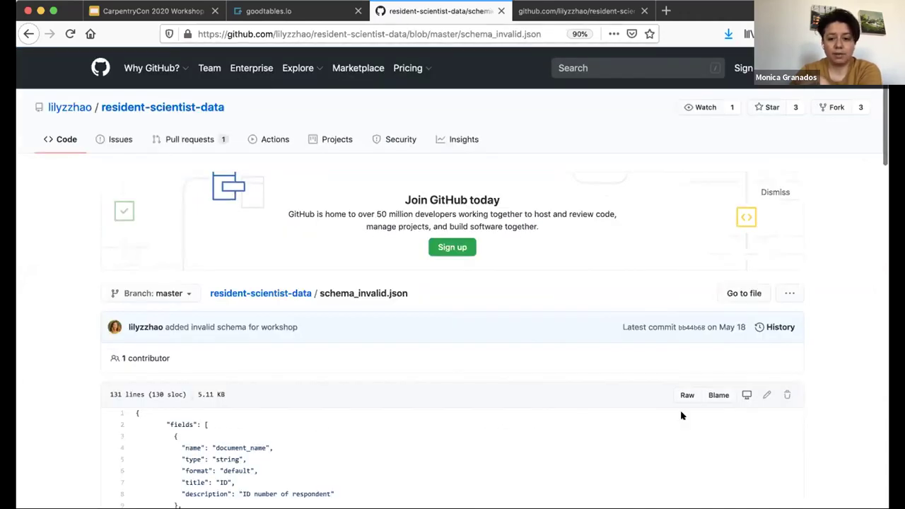
scroll(686, 395, down, 3)
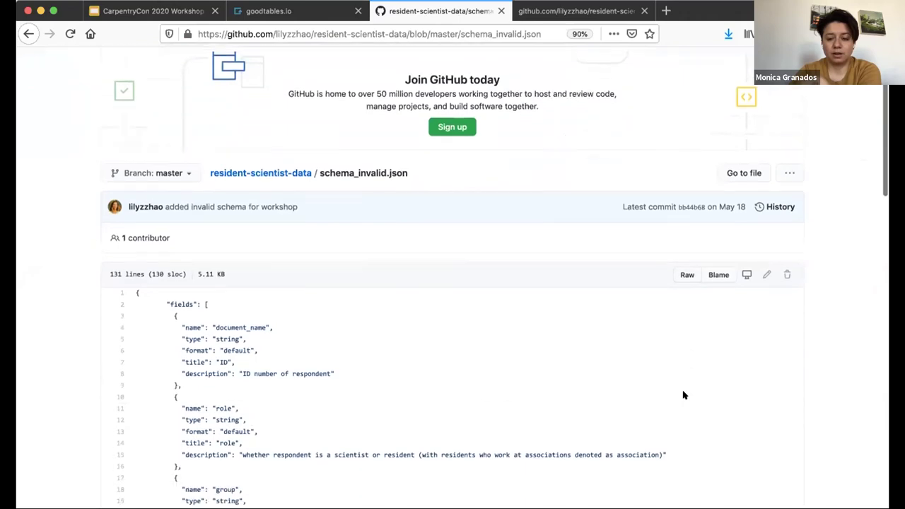
click(684, 265)
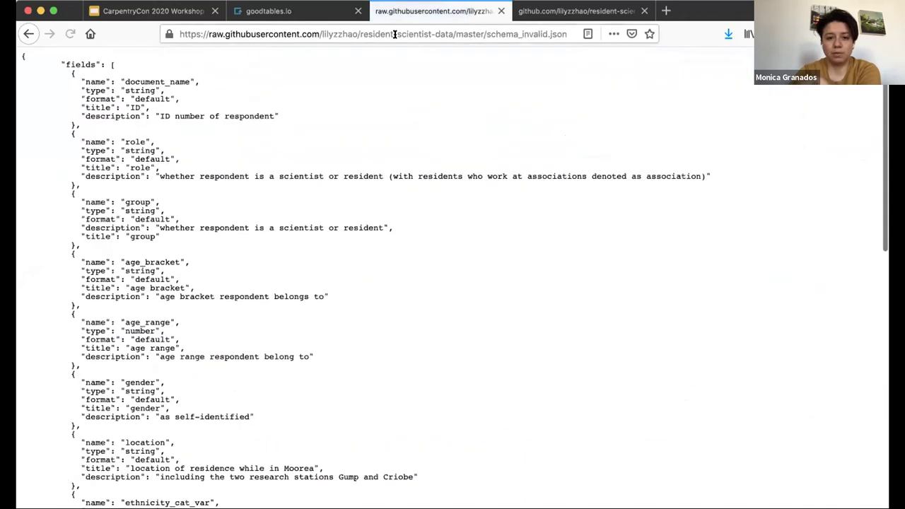
Copy the raw schema_invalid.json URL and paste it into the goodtables.io Schema field
click(394, 32)
key(ctrl+c)
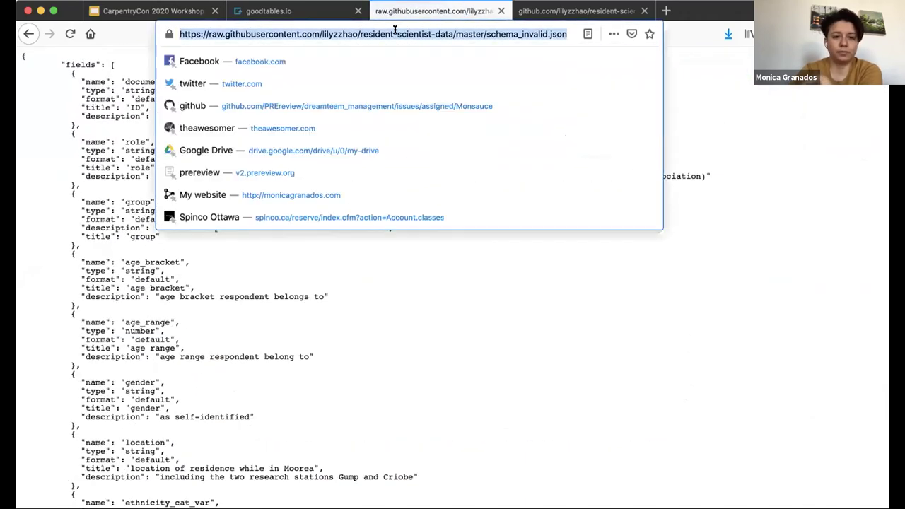
click(306, 11)
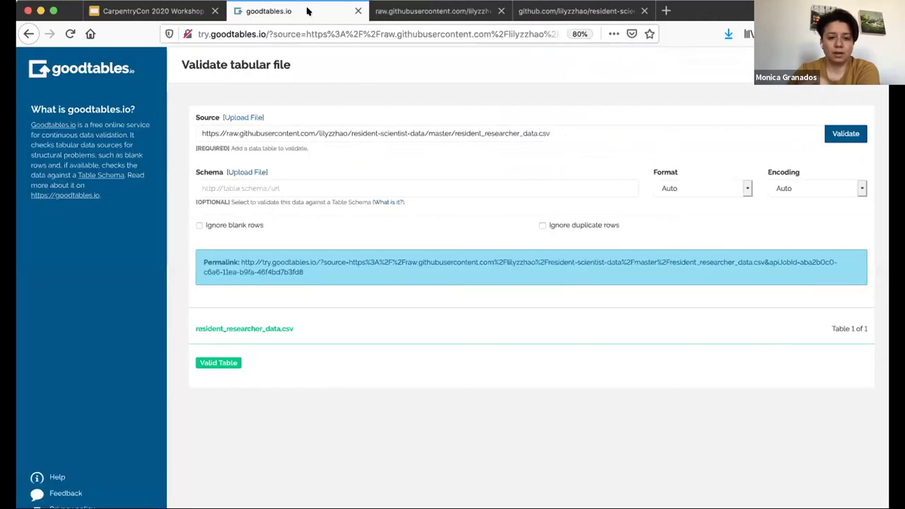
click(271, 183)
key(ctrl+v)
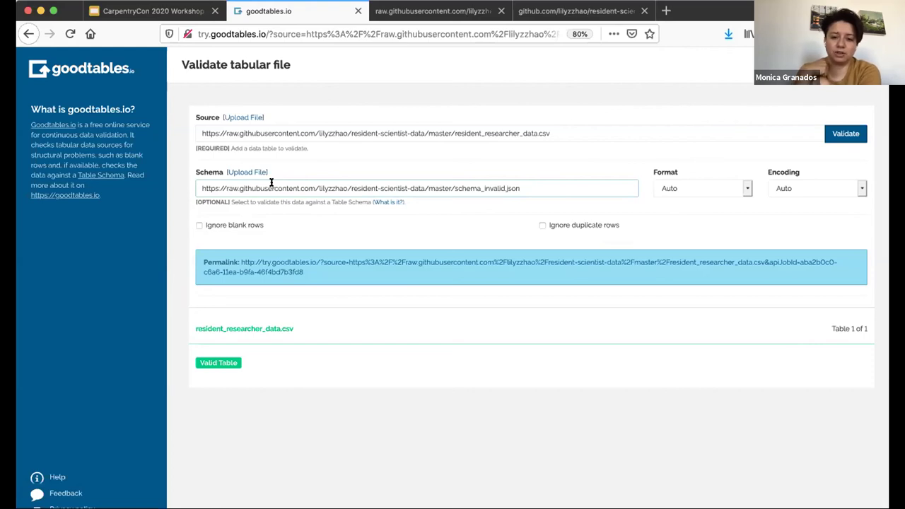
Validate against schema_invalid.json and review the 157 Type or Format Errors in age_range
click(853, 133)
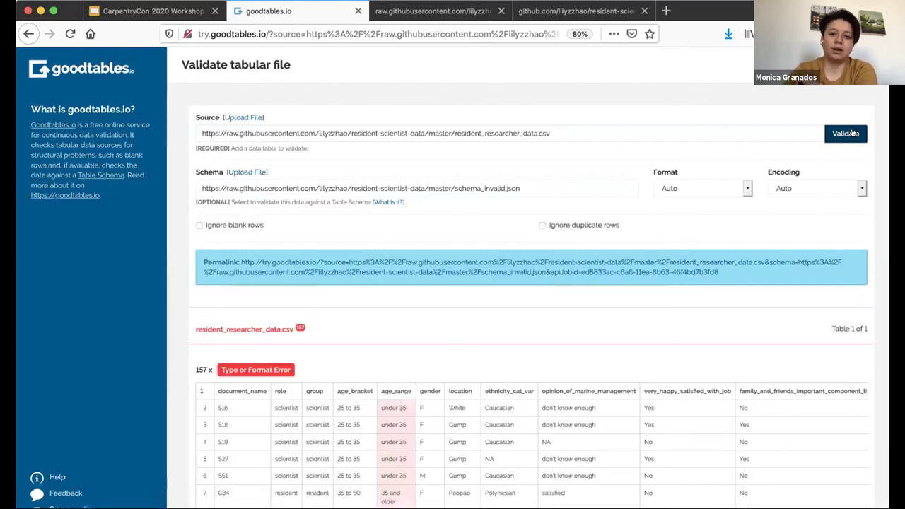
scroll(783, 231, down, 3)
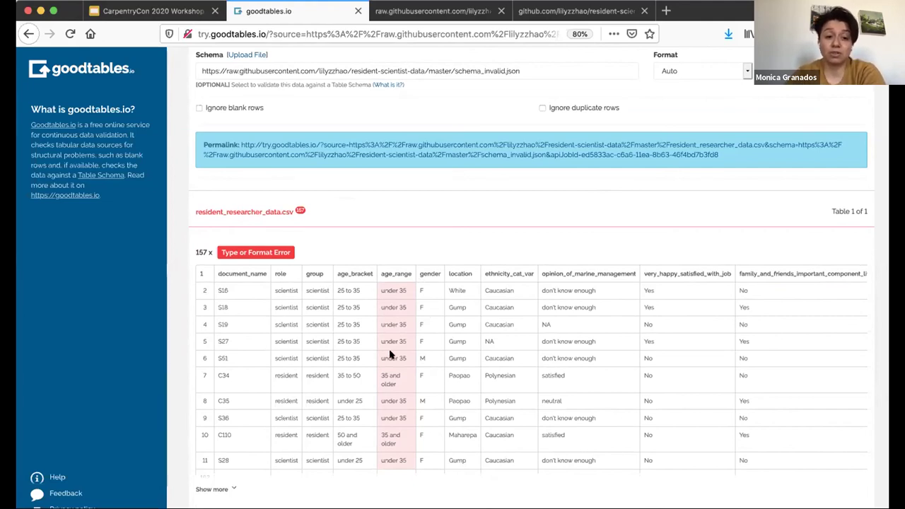
click(460, 11)
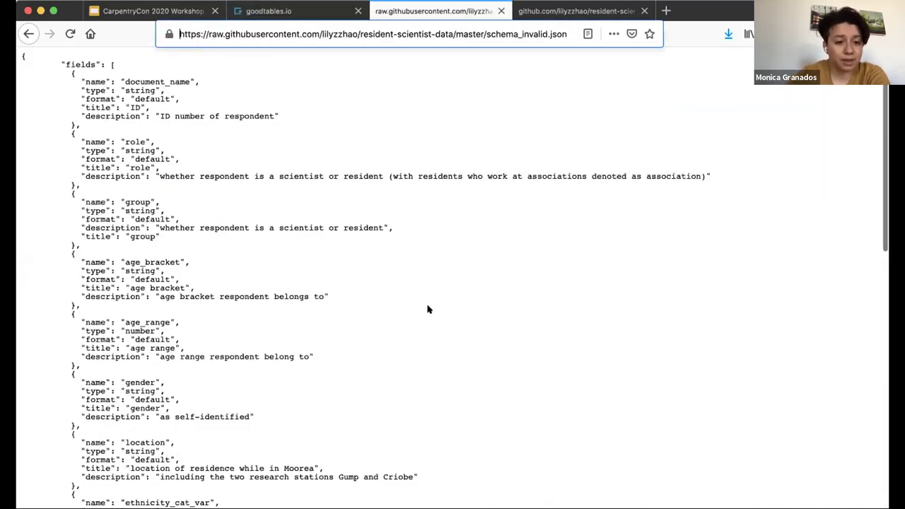
scroll(424, 304, down, 1)
click(318, 17)
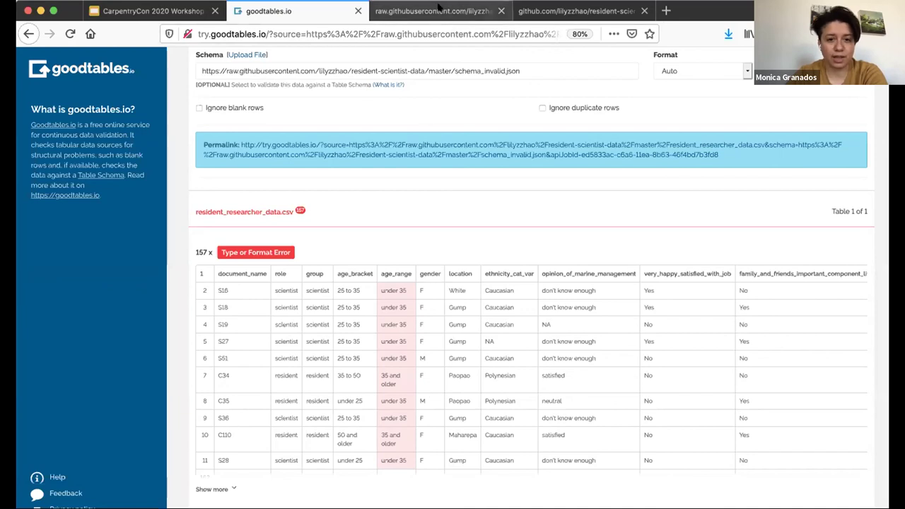
click(435, 12)
scroll(71, 269, down, 3)
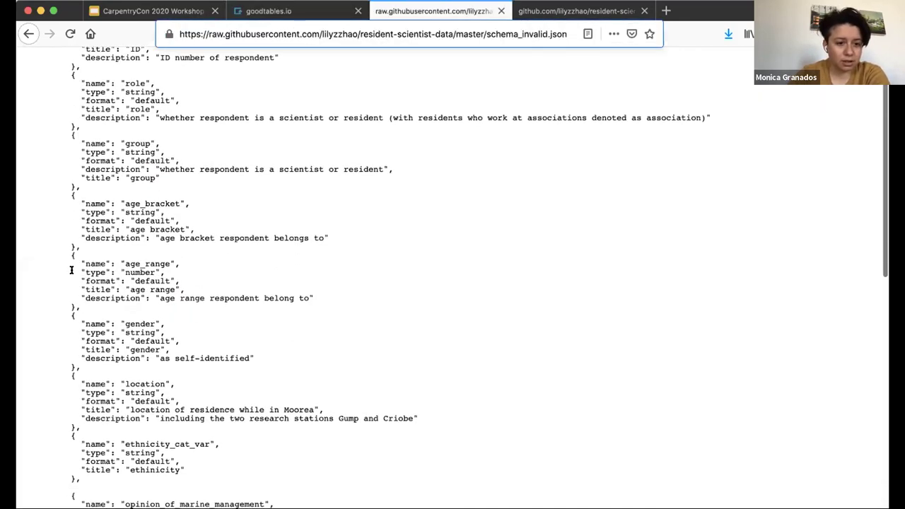
scroll(72, 270, down, 1)
mouse_move(81, 209)
mouse_down()
mouse_move(181, 219)
mouse_move(90, 210)
mouse_up()
click(157, 216)
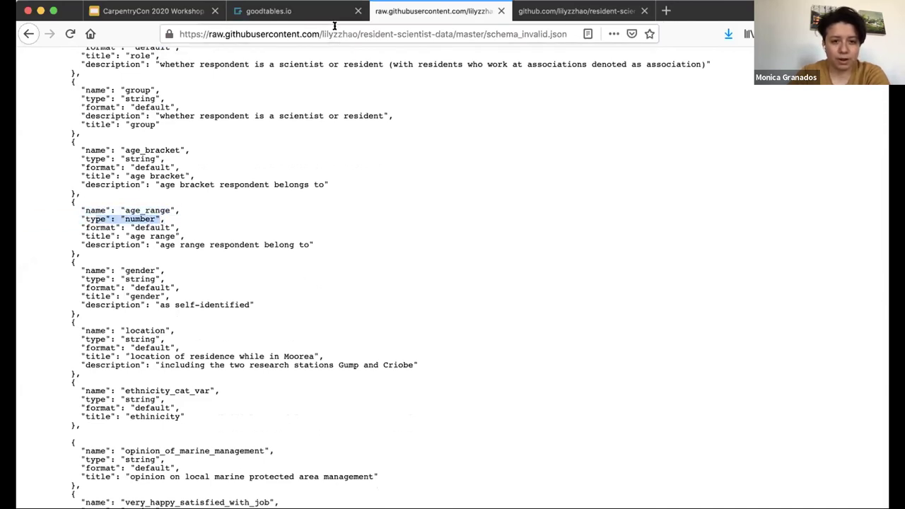
click(563, 13)
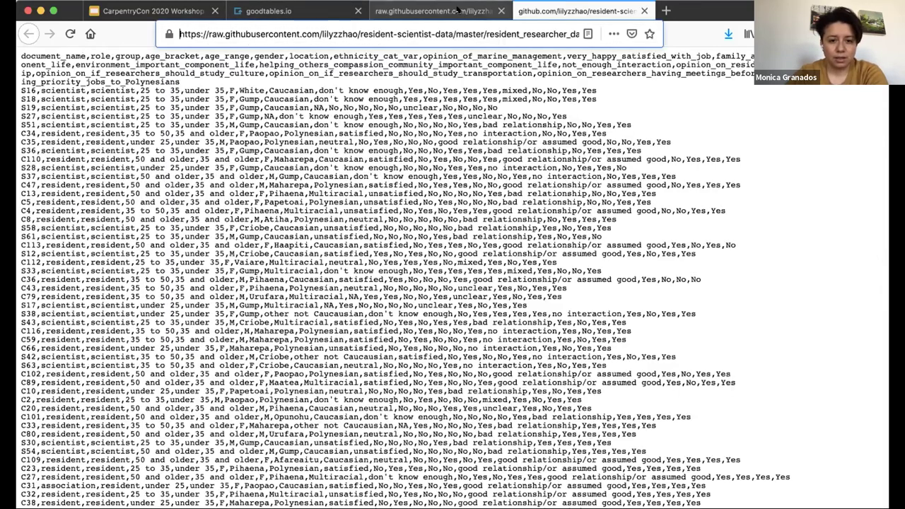
click(458, 10)
click(311, 12)
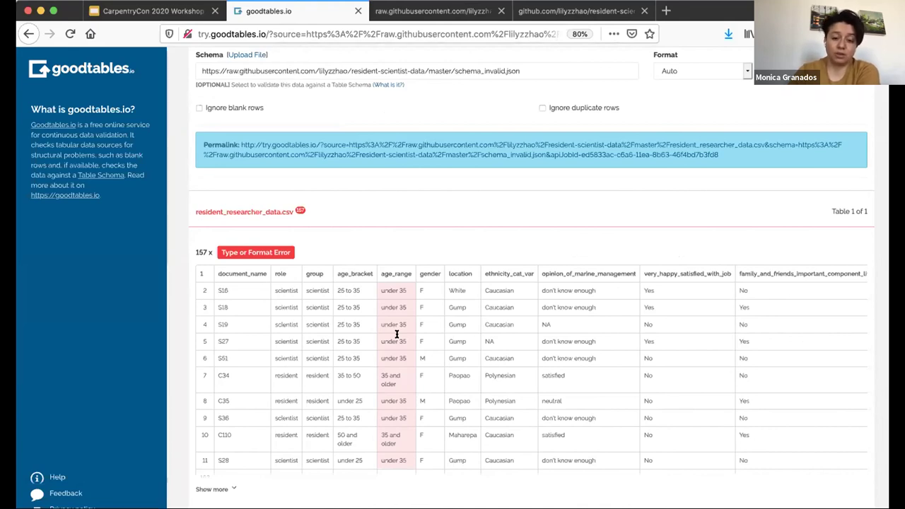
click(430, 12)
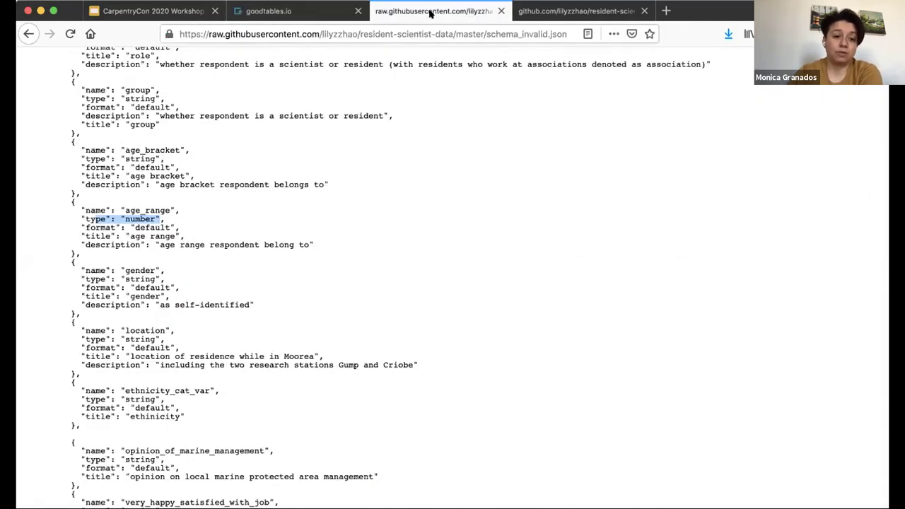
scroll(205, 261, up, 3)
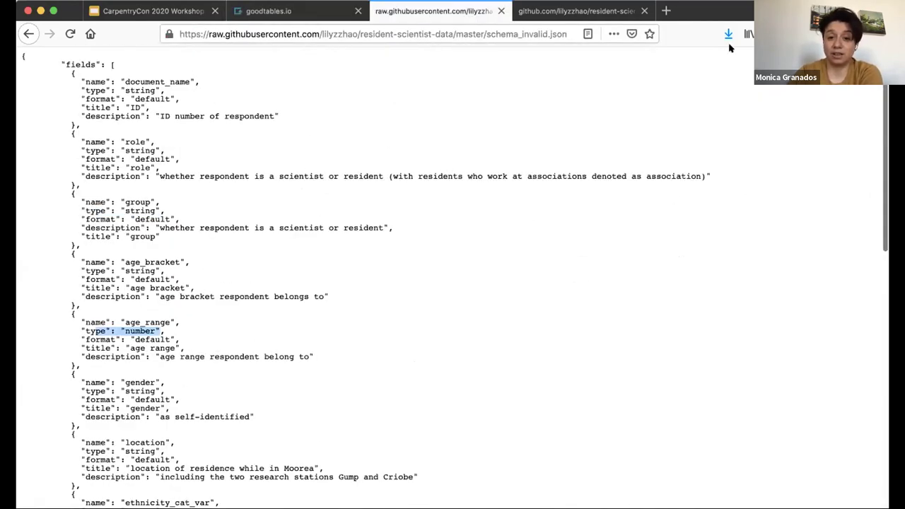
click(587, 11)
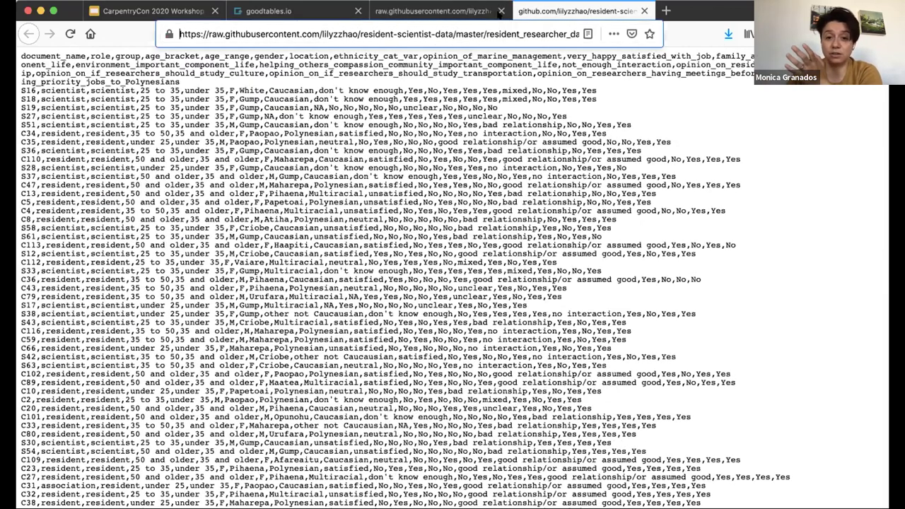
click(438, 11)
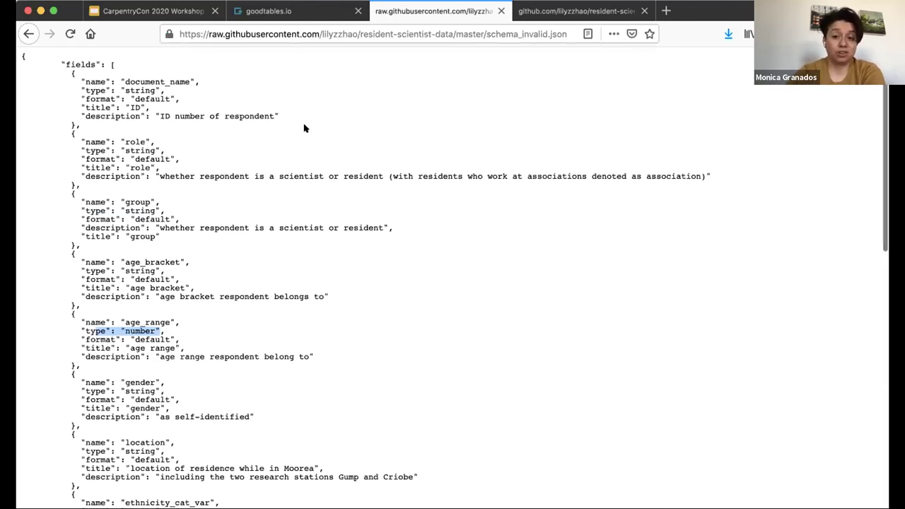
Go back to the resident-scientist-data repository and open schema_only.json
click(307, 15)
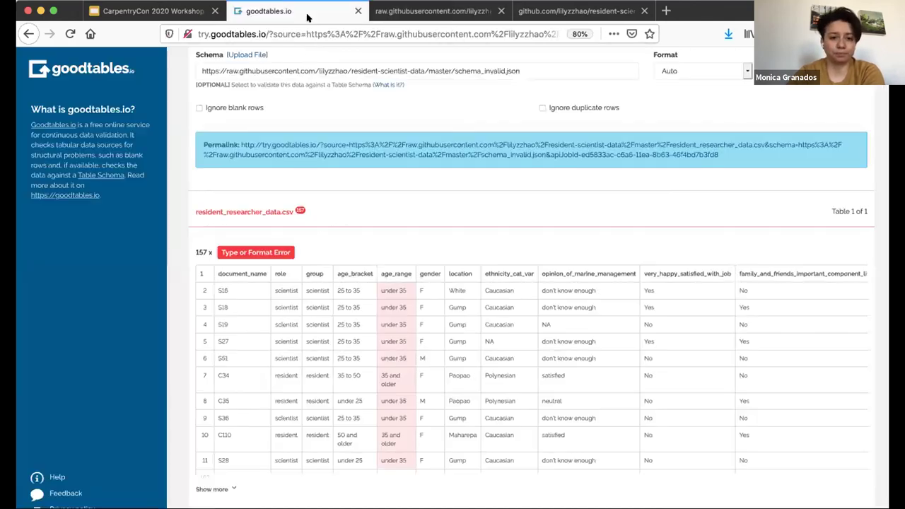
key(ctrl+Tab)
click(25, 31)
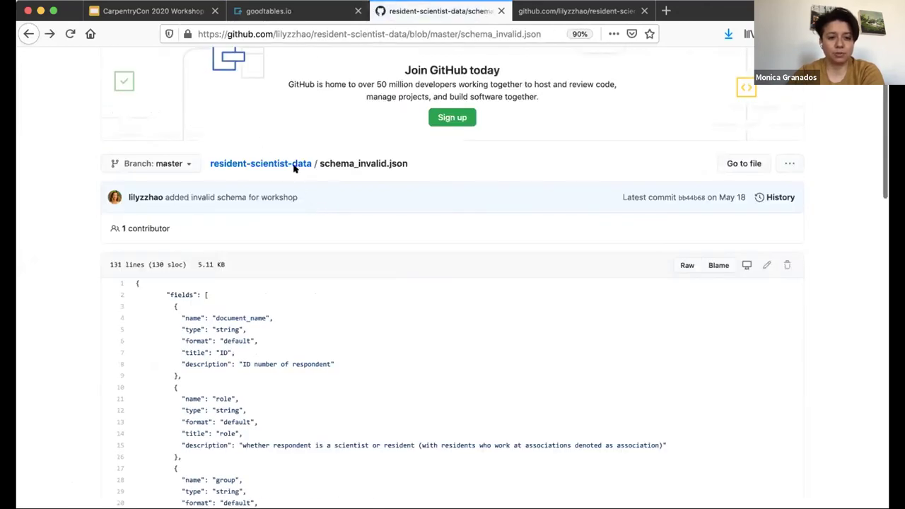
click(292, 164)
scroll(292, 158, down, 5)
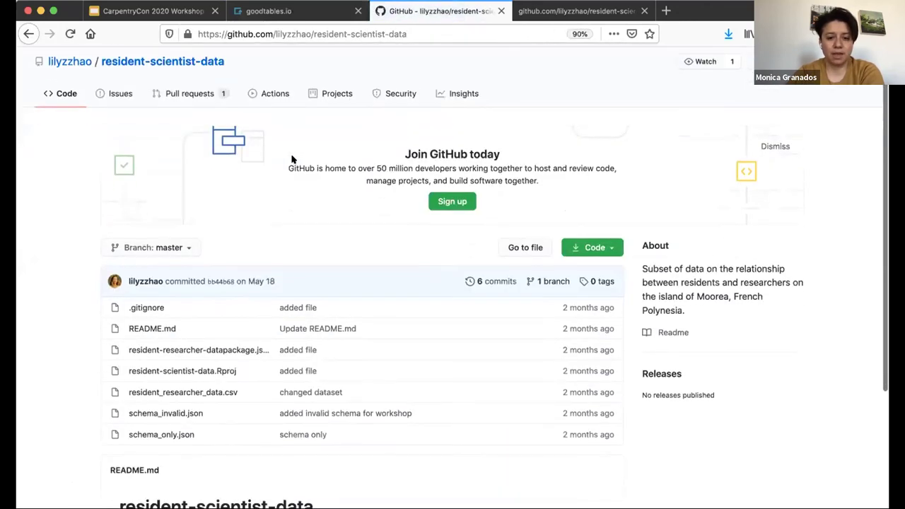
scroll(37, 205, down, 2)
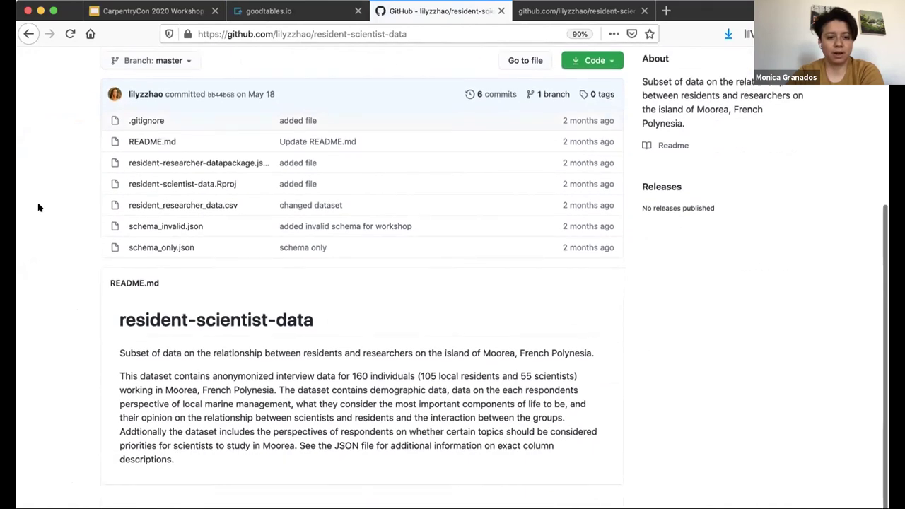
click(148, 245)
Check the string types of age_bracket and age_range, then open and select the raw file's URL
scroll(149, 247, down, 14)
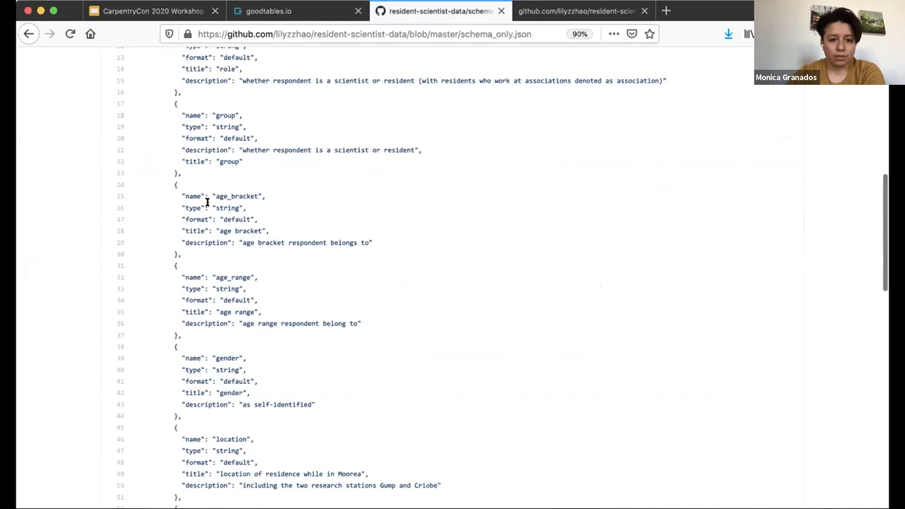
drag(183, 204, 252, 207)
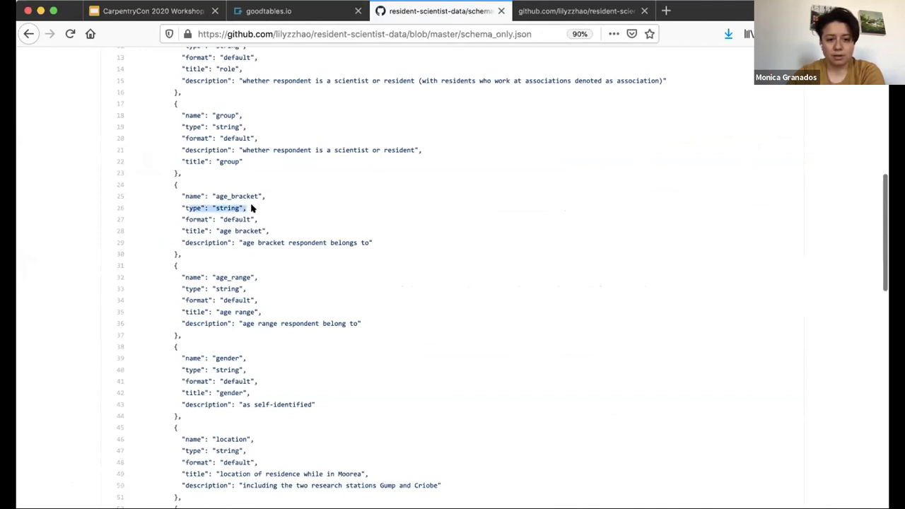
drag(179, 289, 267, 290)
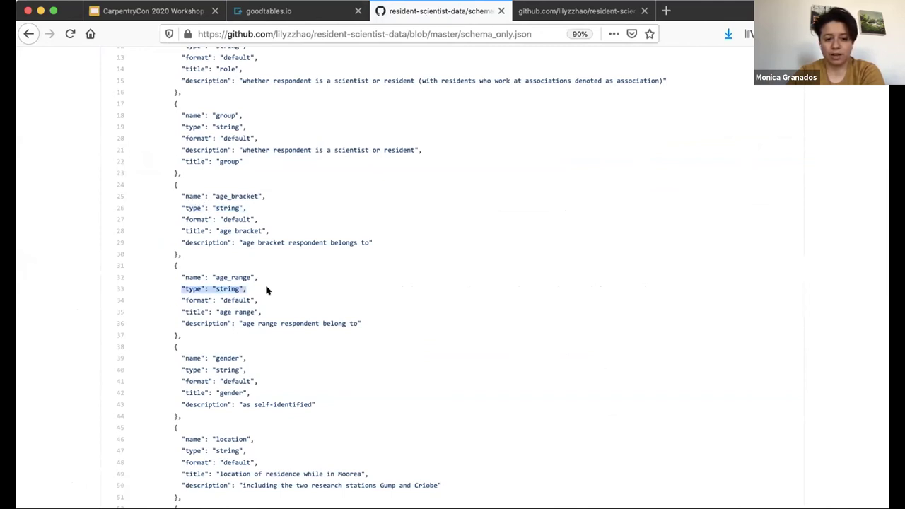
scroll(267, 290, up, 10)
click(687, 395)
click(451, 33)
key(super+c)
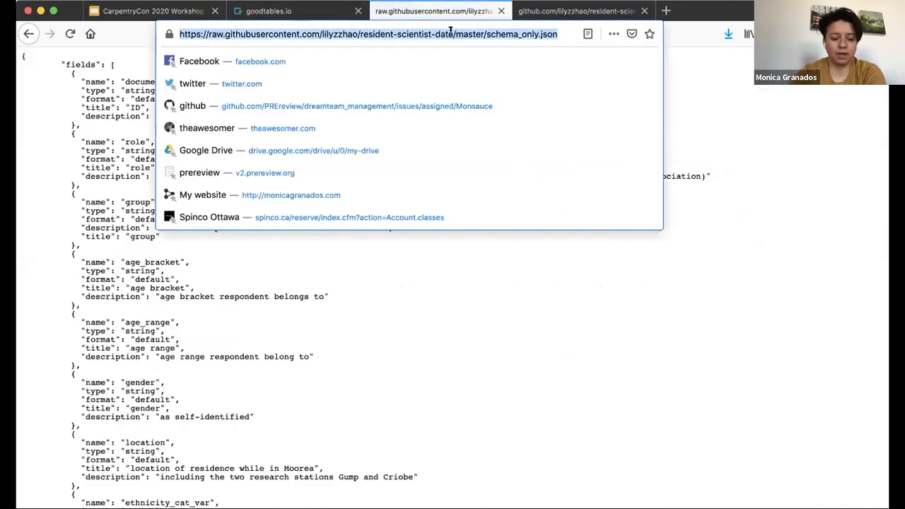
Replace the schema_invalid.json schema URL with the raw schema_only.json address and validate
click(323, 9)
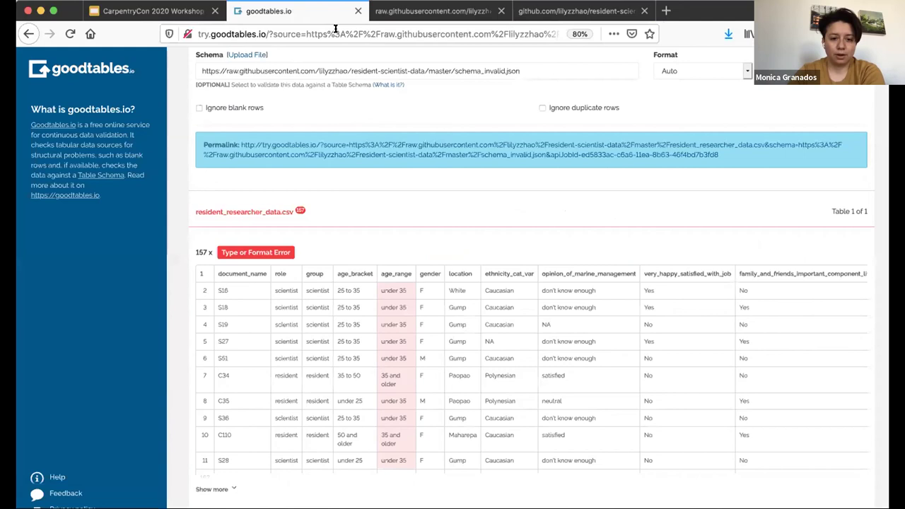
scroll(357, 139, up, 3)
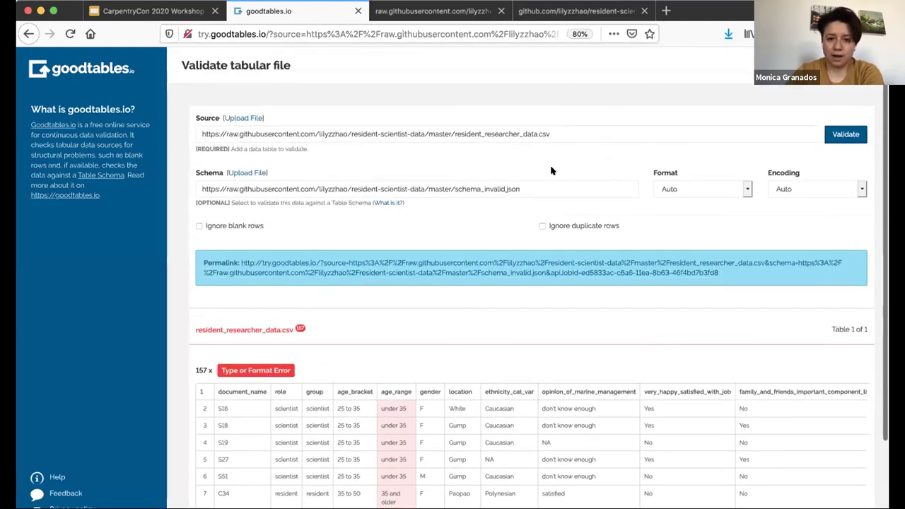
triple_click(546, 185)
key(BackSpace)
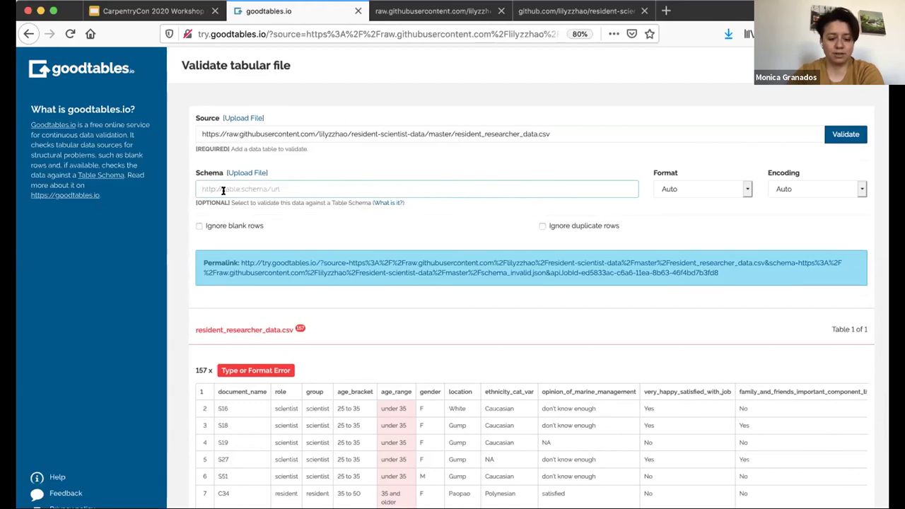
key(super+v)
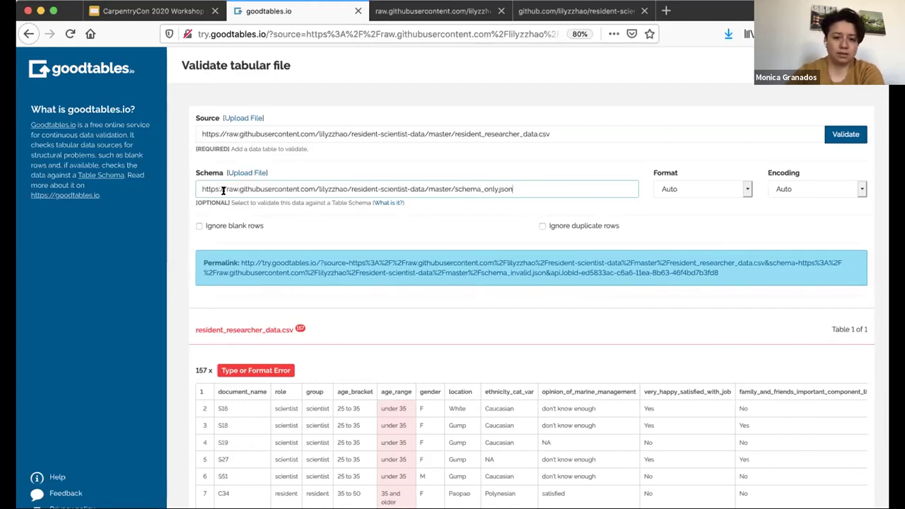
click(846, 133)
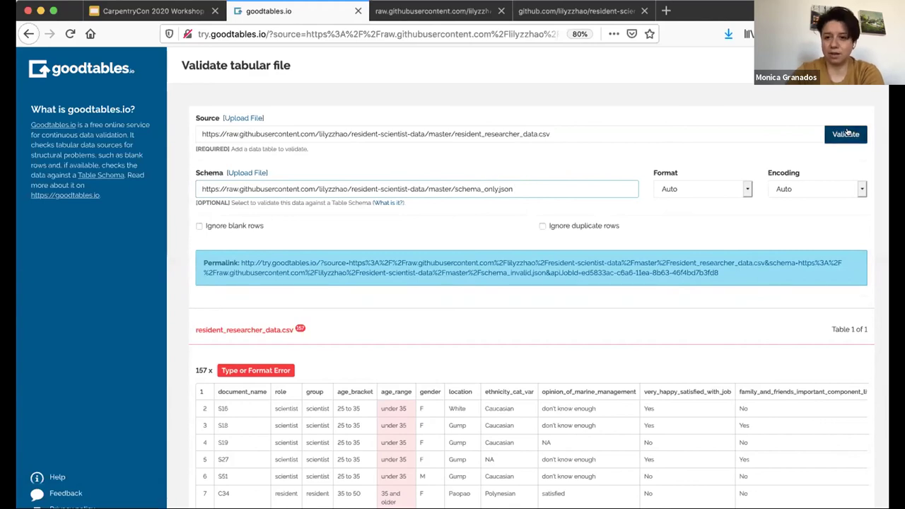